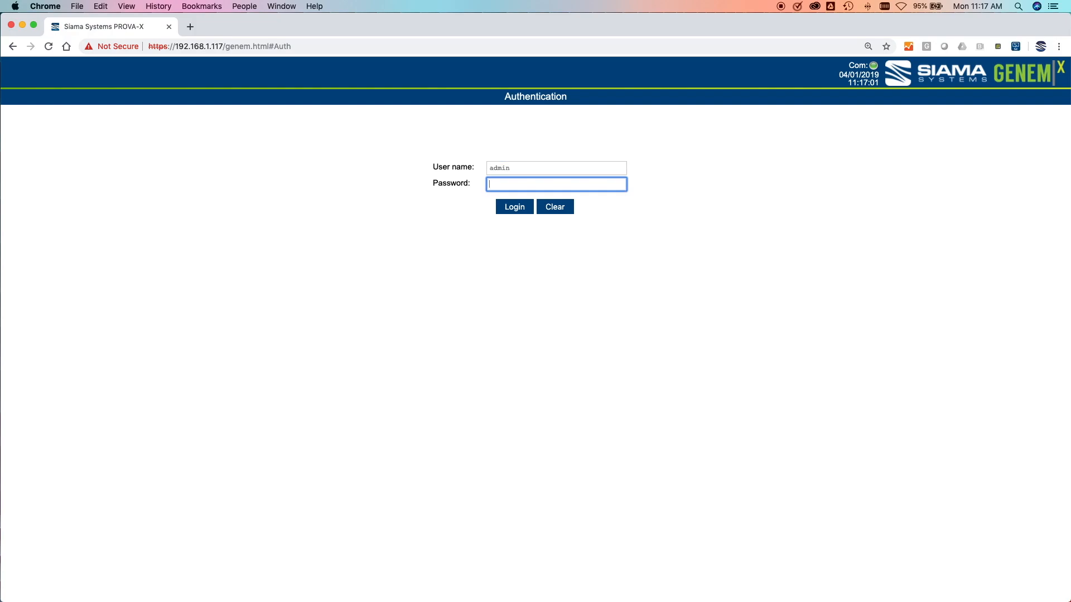
# Log in as admin with the account password and open the port mode configuration of Port 1.
pyautogui.press('Return')
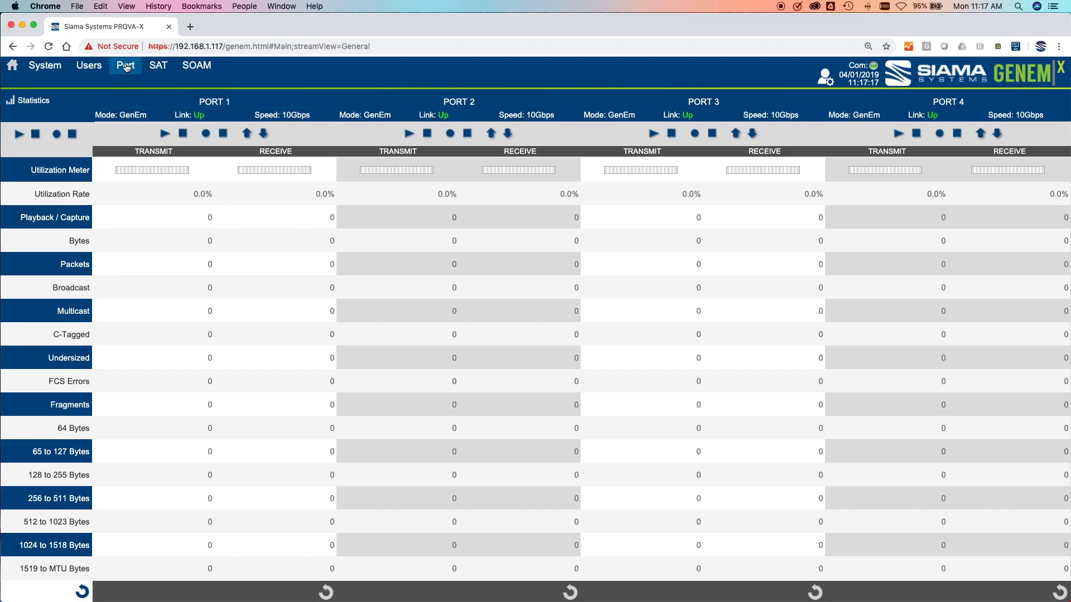
pyautogui.click(126, 67)
pyautogui.click(37, 81)
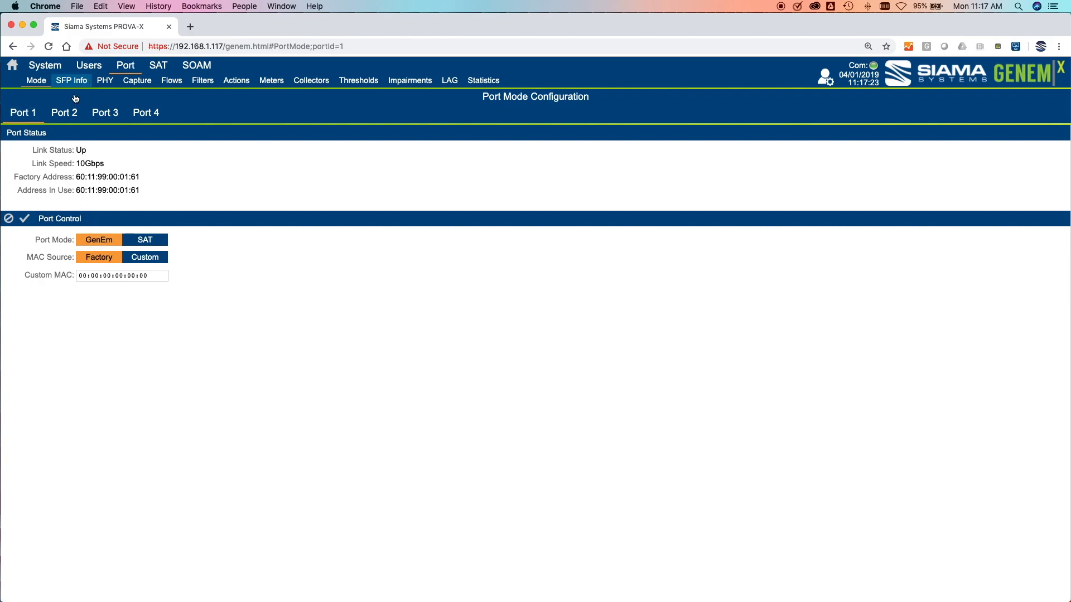
pyautogui.click(63, 115)
pyautogui.click(23, 112)
# Copy the MAC address in use shown in Port 1's status.
pyautogui.moveTo(77, 190); pyautogui.dragTo(140, 190)
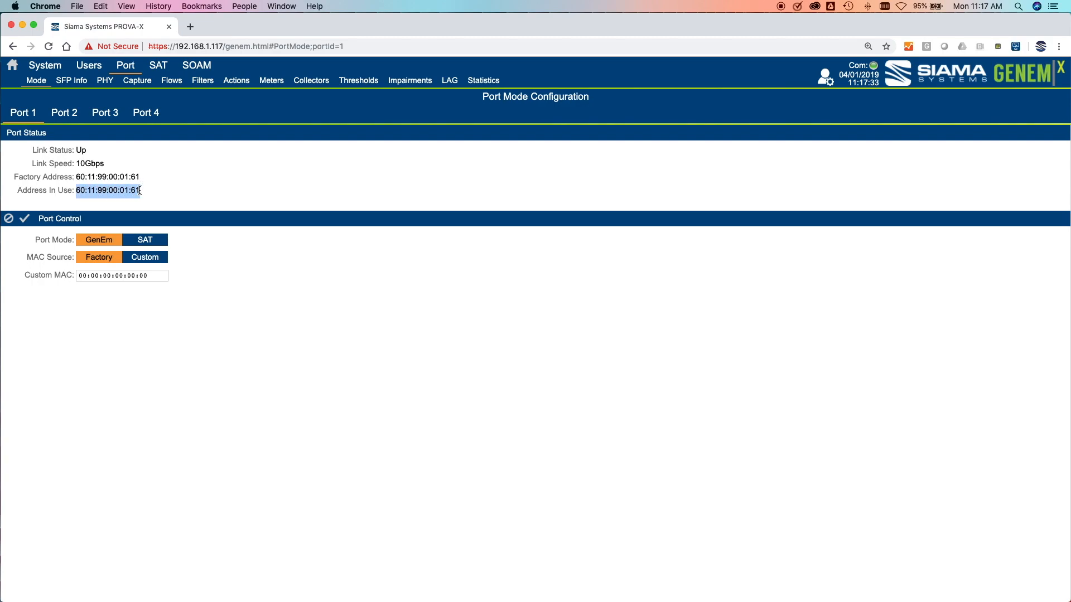
pyautogui.rightClick(110, 191)
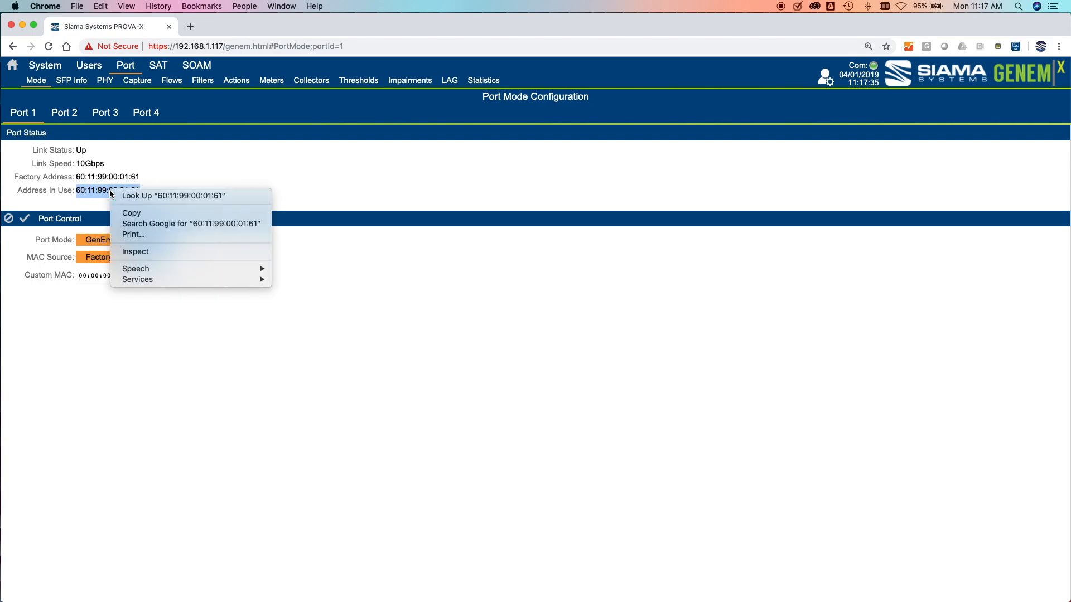
pyautogui.click(138, 215)
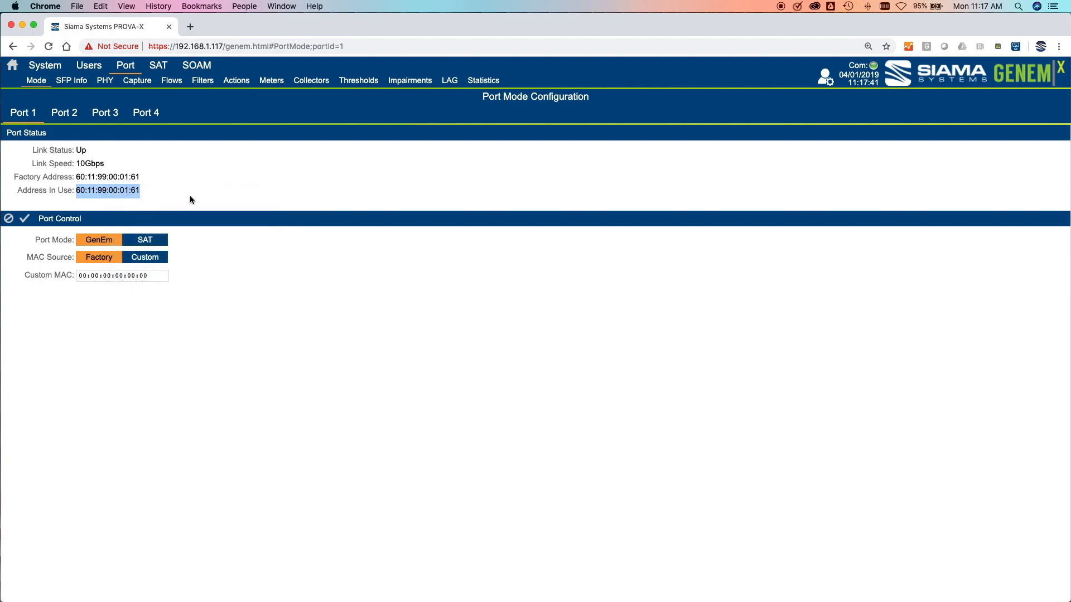
# Create a stream on Port 1, name it with the presenter's first name in the possessive followed by "Stream 1", and apply.
pyautogui.click(172, 82)
pyautogui.click(209, 452)
pyautogui.click(162, 445)
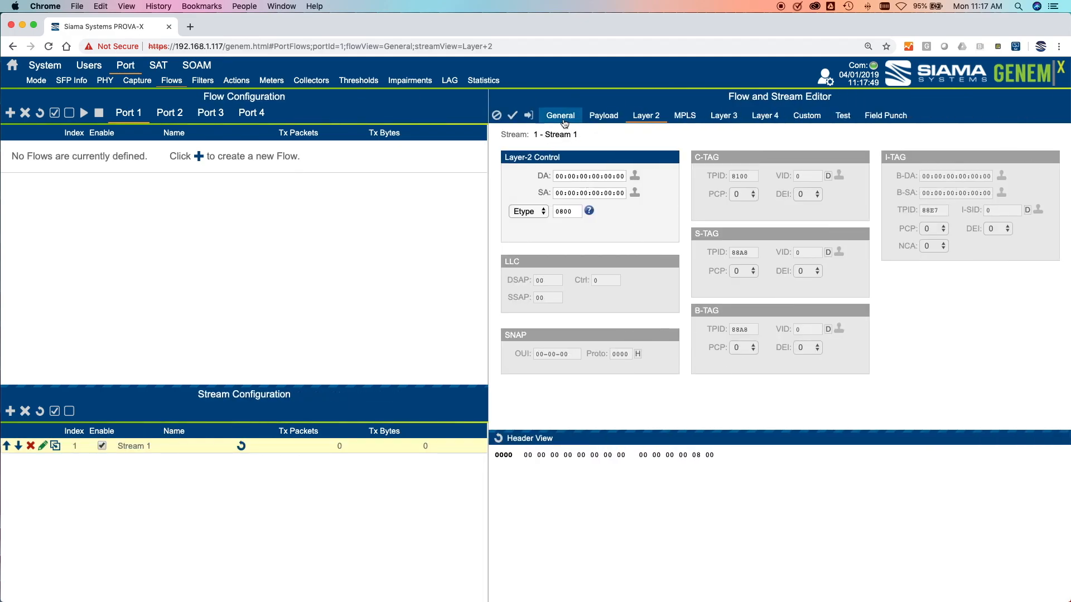
pyautogui.click(561, 115)
pyautogui.write("Marco's Stream 1")
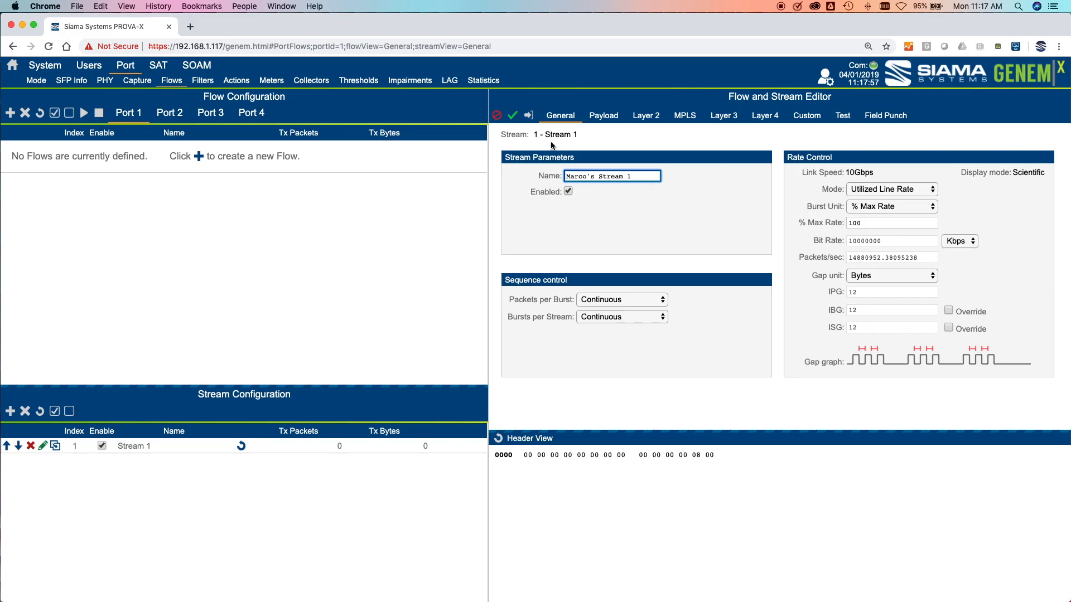
pyautogui.click(513, 117)
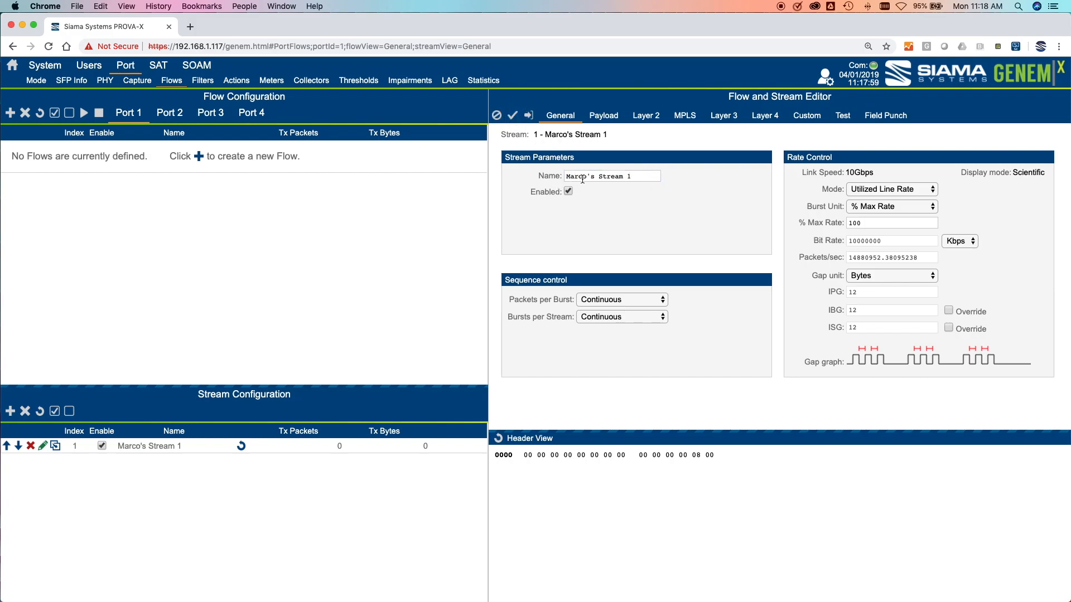
# Set the stream's rate control to 80 % of the maximum rate and apply it.
pyautogui.doubleClick(897, 222)
pyautogui.write('80')
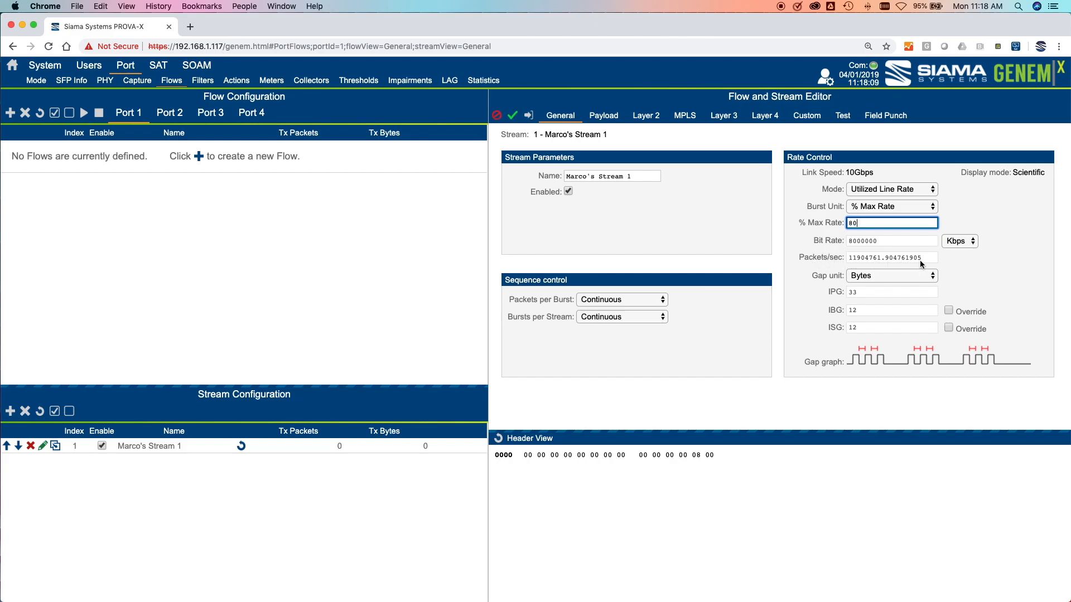
pyautogui.click(509, 119)
# Set the stream's fixed frame size to 512 and its payload type to PRBS32.
pyautogui.click(604, 116)
pyautogui.doubleClick(843, 193)
pyautogui.write('512')
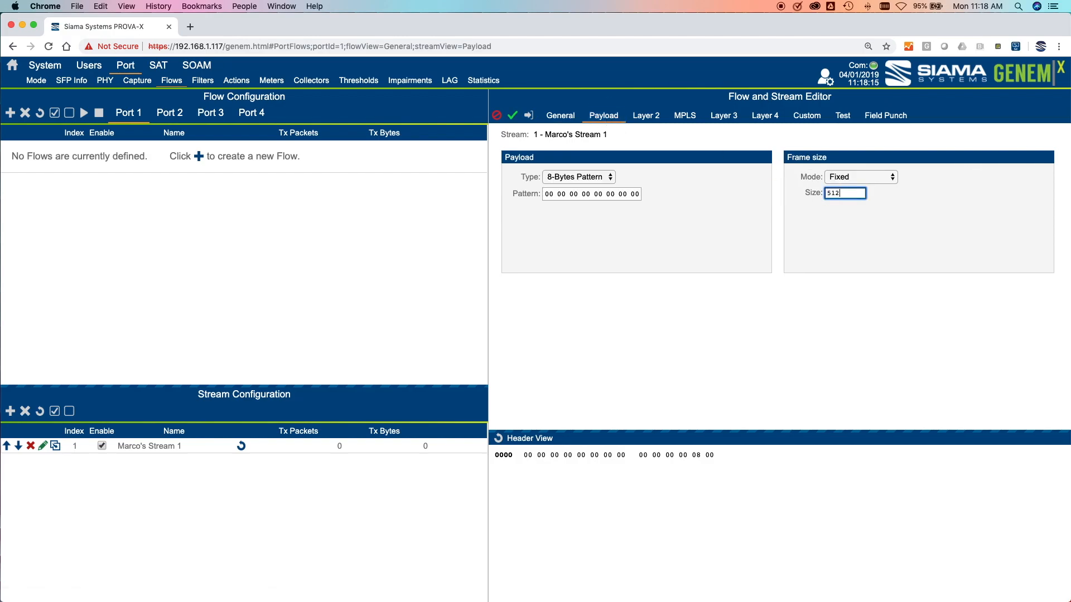
pyautogui.click(610, 177)
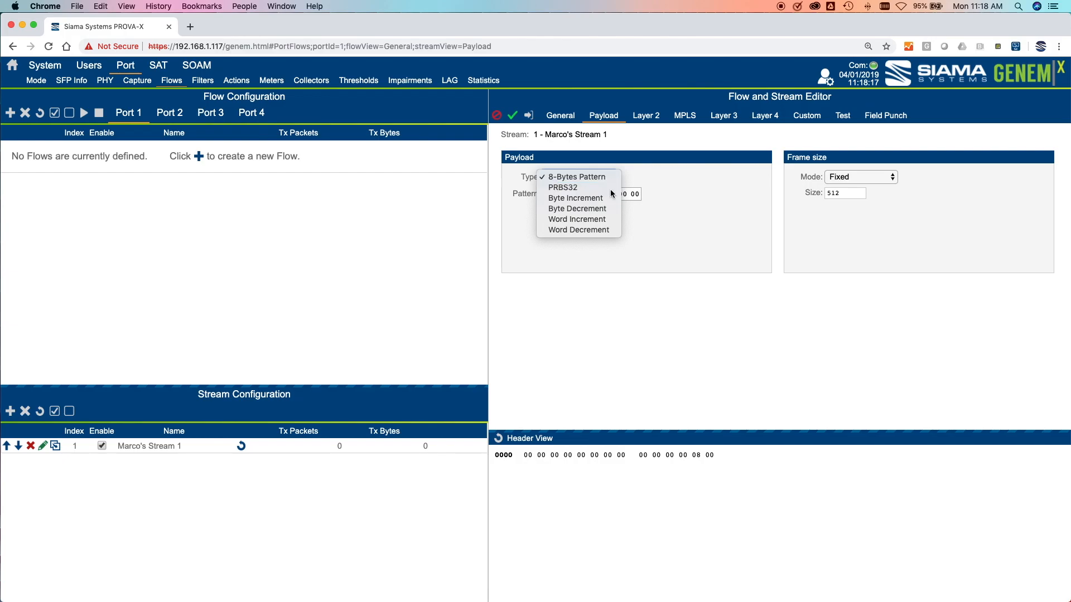
pyautogui.click(616, 189)
# Set the Layer 2 source address to the copied 60:11:99:00:01:61 and the destination address to 60:11:99:00:01:62, and apply.
pyautogui.click(644, 118)
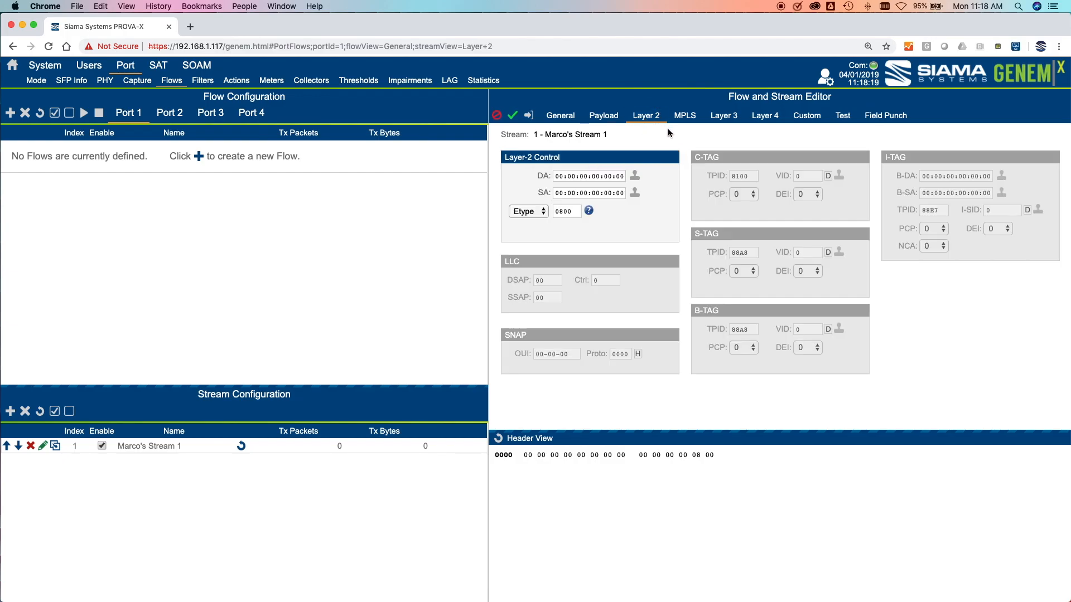
pyautogui.click(590, 176)
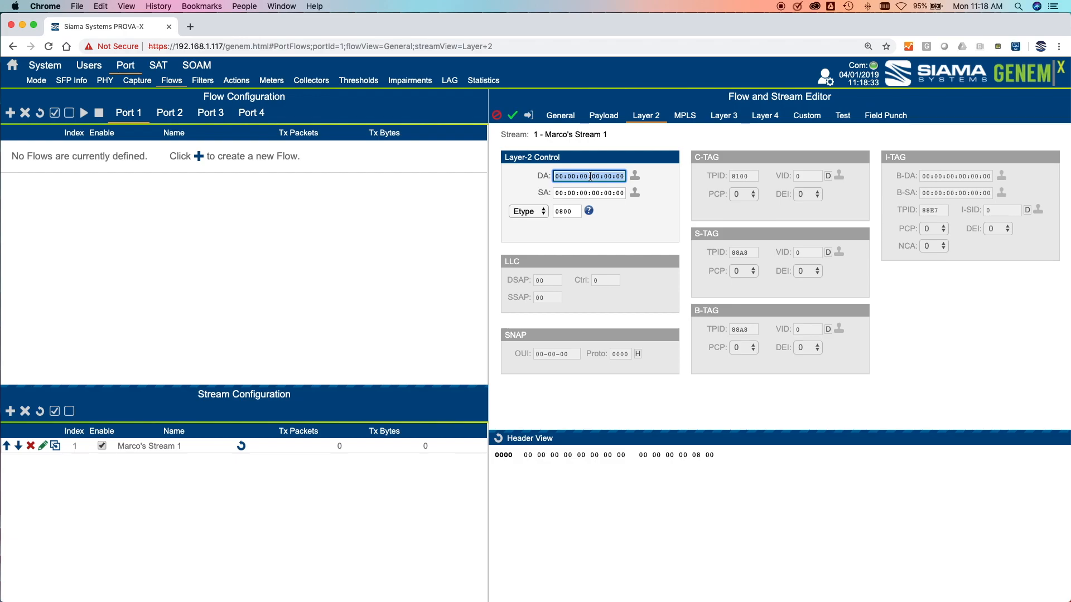
pyautogui.click(592, 193)
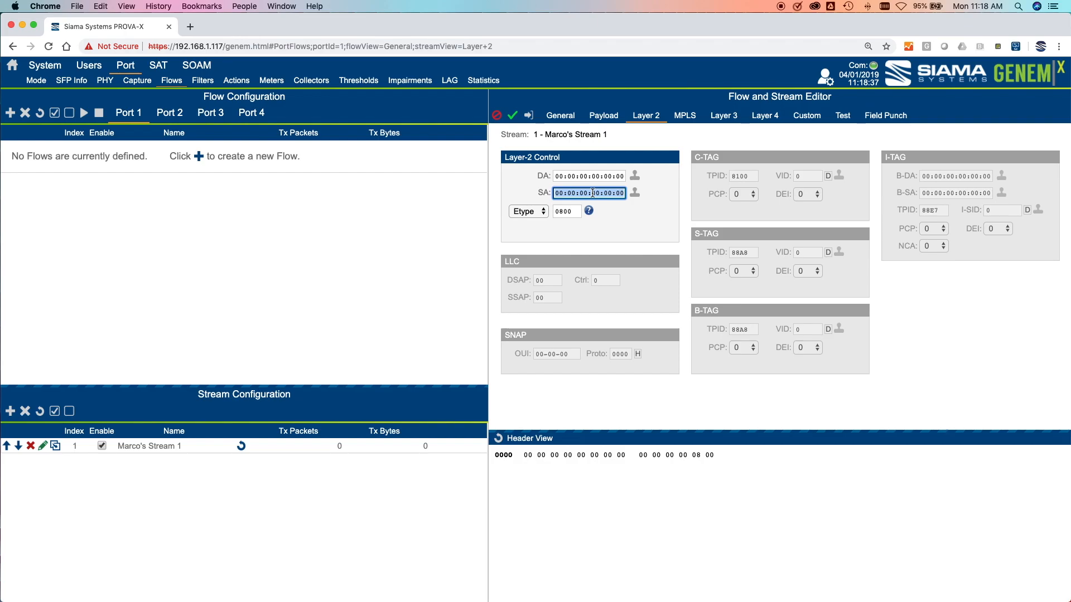
pyautogui.press('super+v')
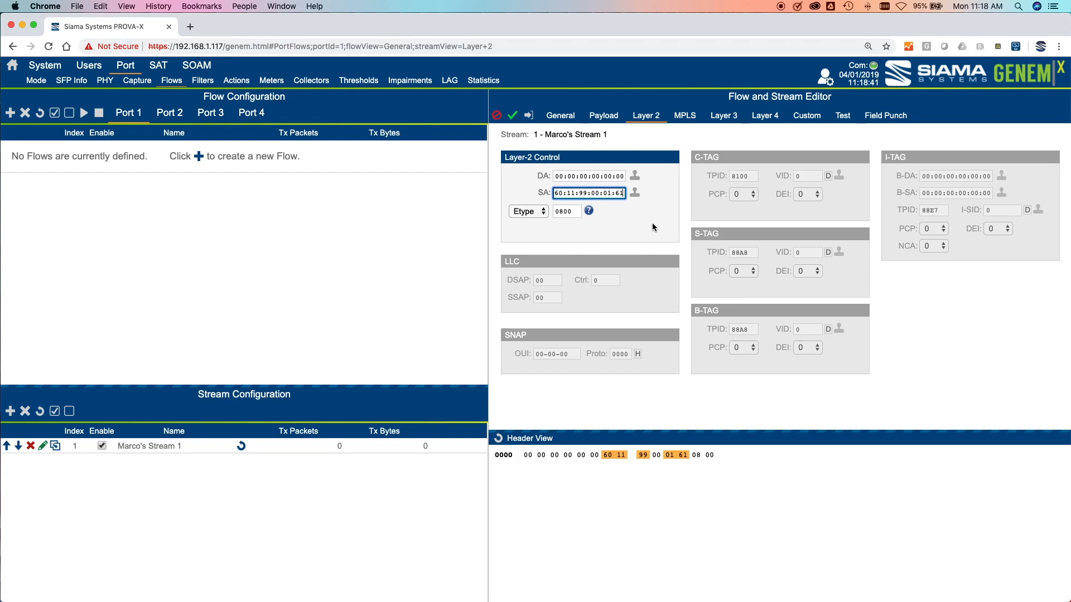
pyautogui.click(594, 176)
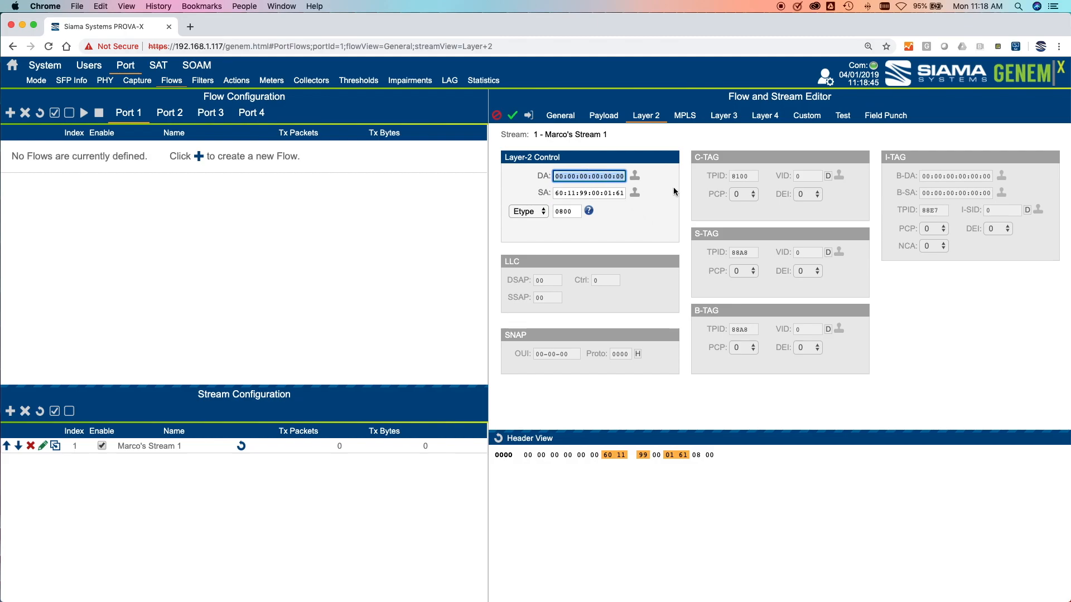
pyautogui.press('super+v')
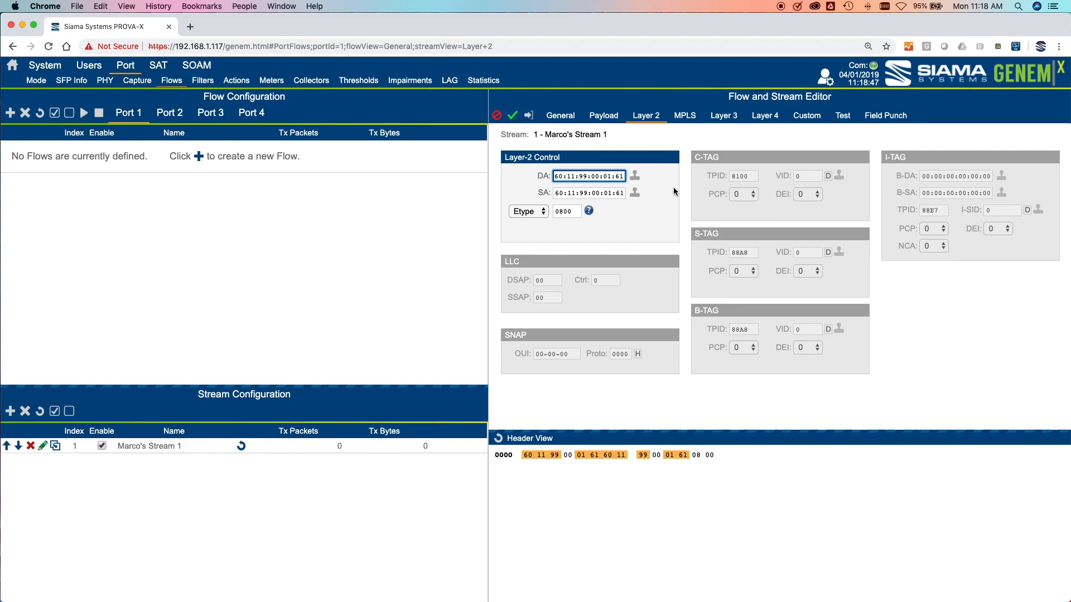
pyautogui.press('BackSpace')
pyautogui.write('2')
pyautogui.click(513, 116)
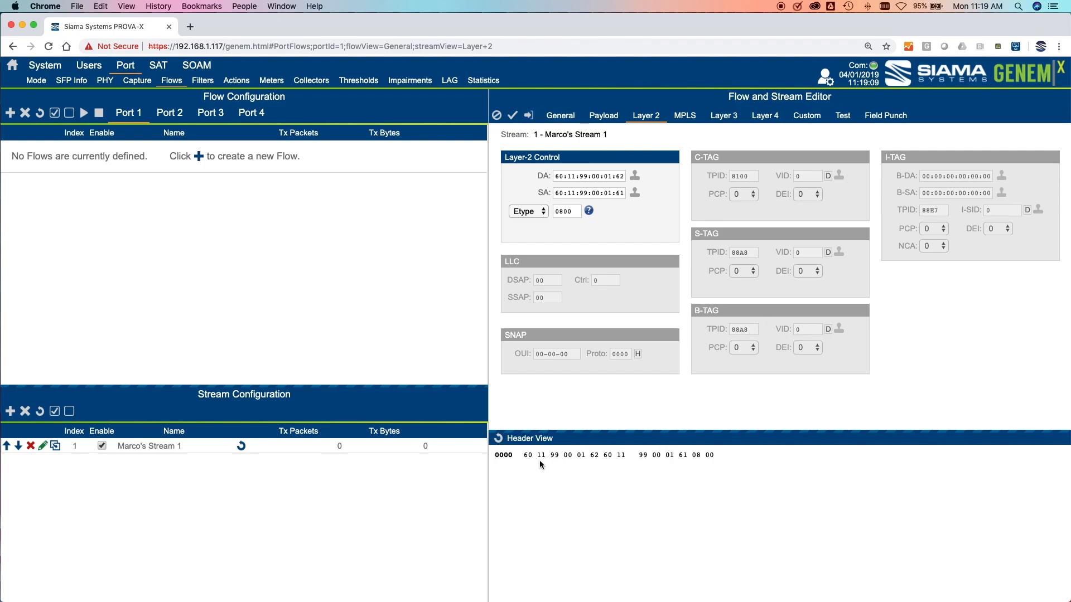
# Enable the stream's C-TAG and set its VID to 1000.
pyautogui.click(764, 162)
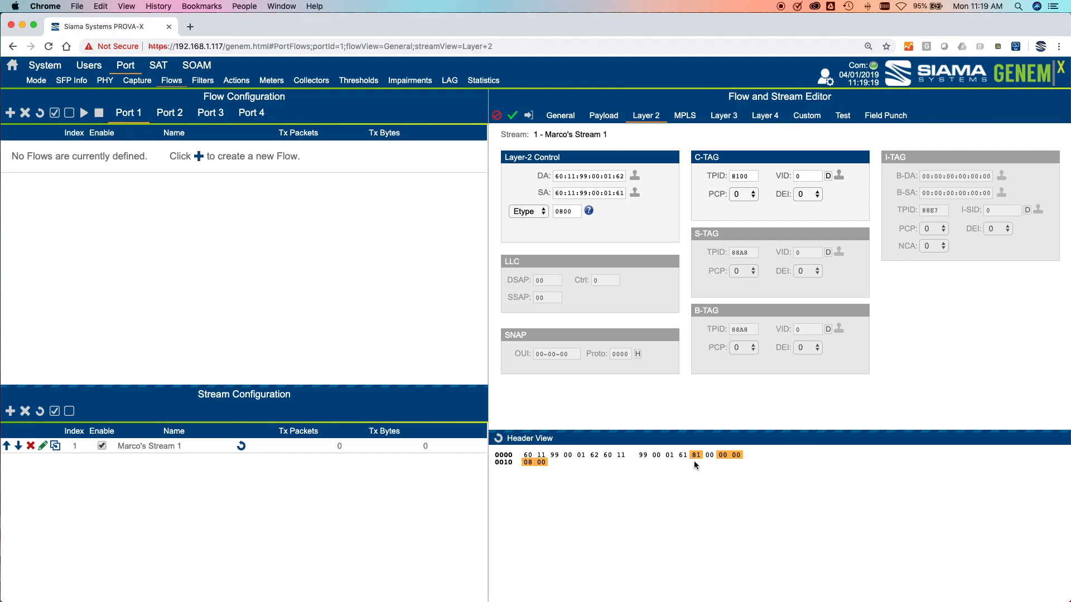
pyautogui.click(815, 164)
pyautogui.click(815, 165)
pyautogui.moveTo(808, 175); pyautogui.dragTo(761, 175)
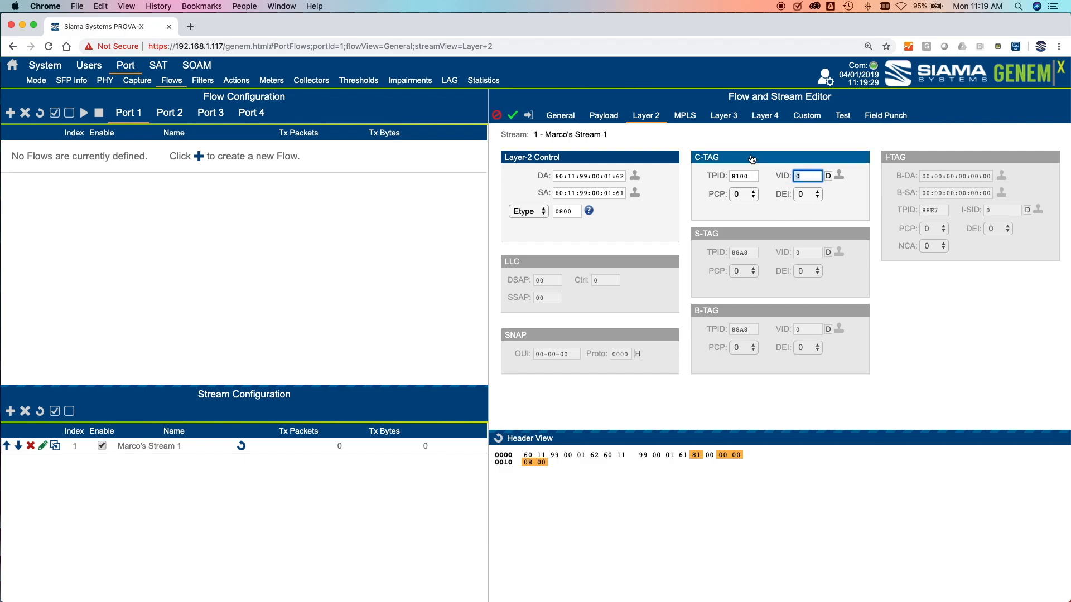
pyautogui.write('1000')
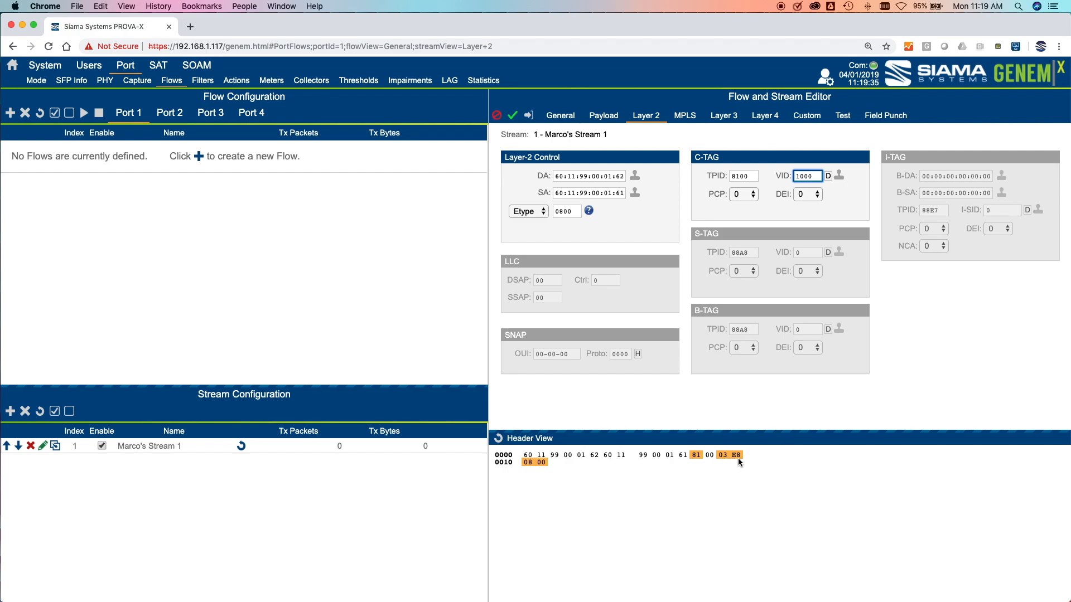
# Add an IPv4 header to the stream with source address 1.1.1.1 and destination address 2.2.2.2.
pyautogui.click(721, 117)
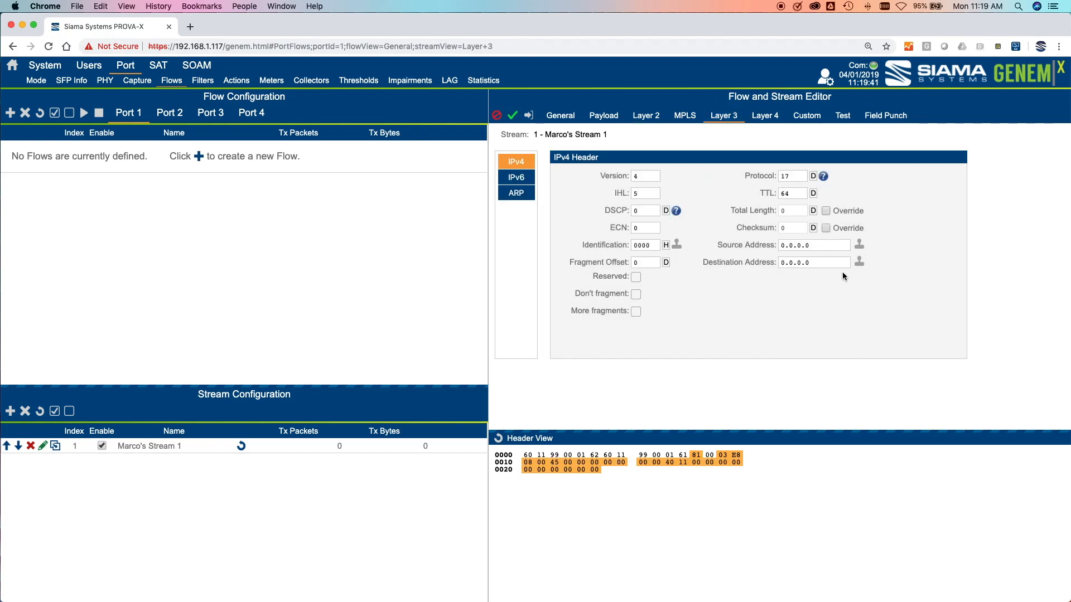
pyautogui.tripleClick(781, 246)
pyautogui.write('1.1.1.1')
pyautogui.tripleClick(820, 262)
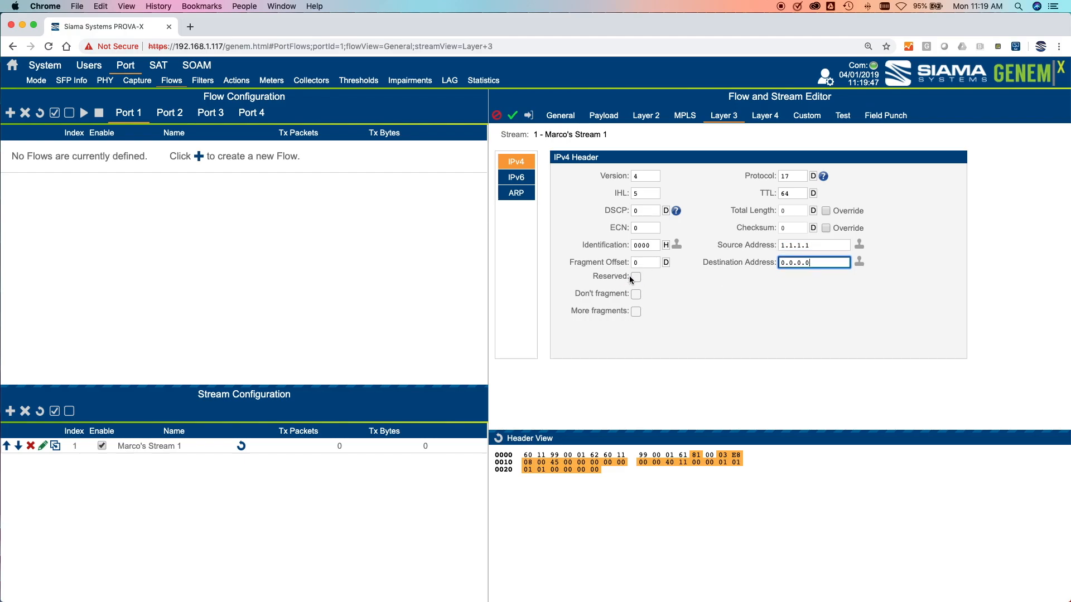
pyautogui.write('2.2.2.2')
# Set the stream's UDP source port to 11111 and destination port to 22222, and apply the header changes.
pyautogui.click(772, 120)
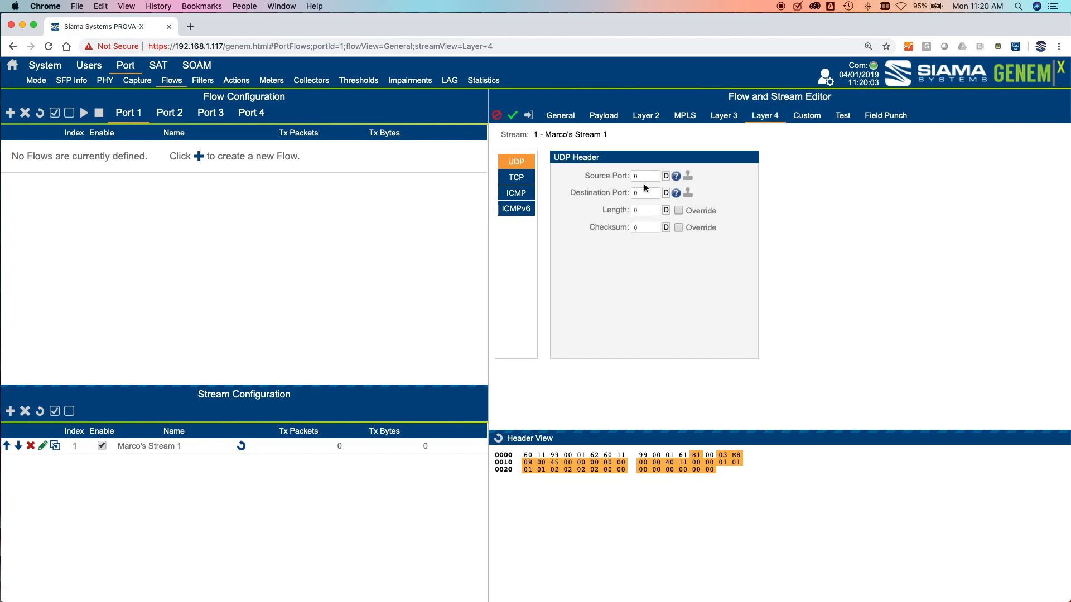
pyautogui.click(641, 176)
pyautogui.write('11111')
pyautogui.press('Tab')
pyautogui.write('22222')
pyautogui.click(514, 117)
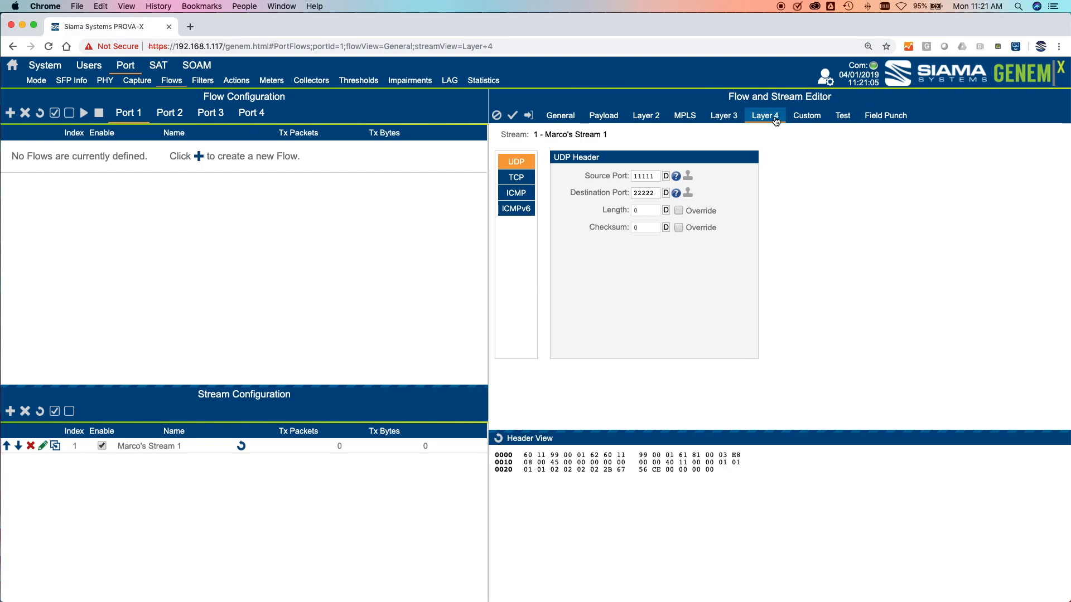
# Enable the Siama Test Header, assign Field Puncher 1 to its sequence number, and apply after checking the field punch settings.
pyautogui.click(843, 117)
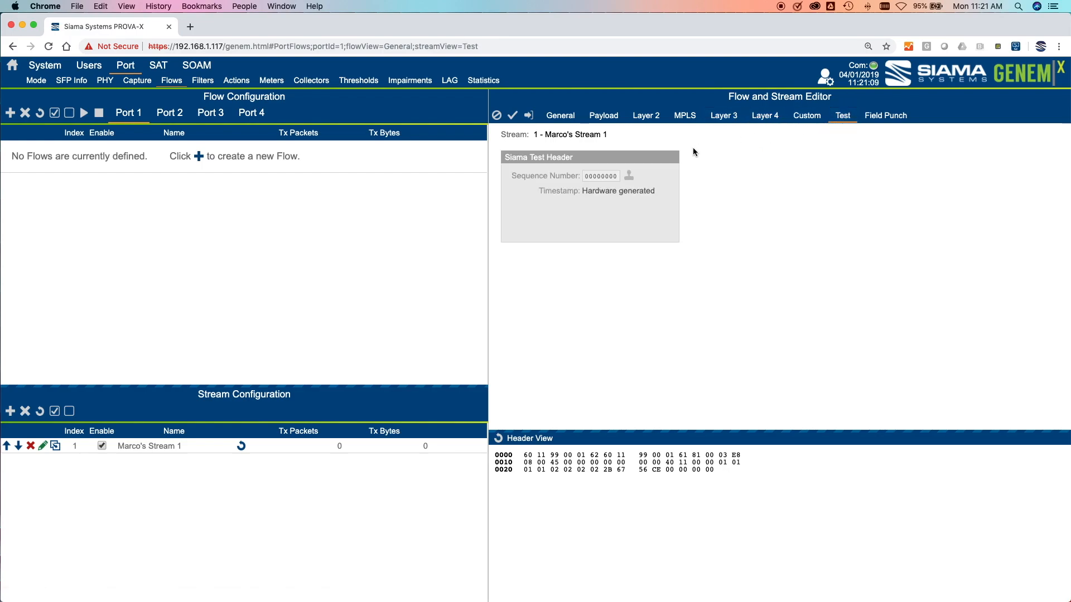
pyautogui.click(656, 158)
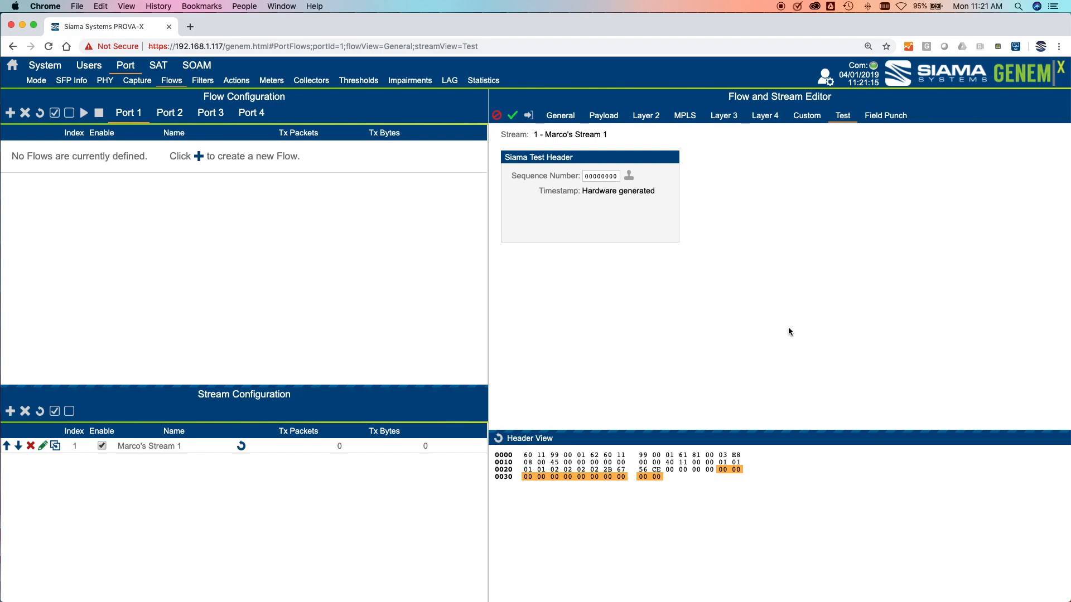
pyautogui.click(630, 179)
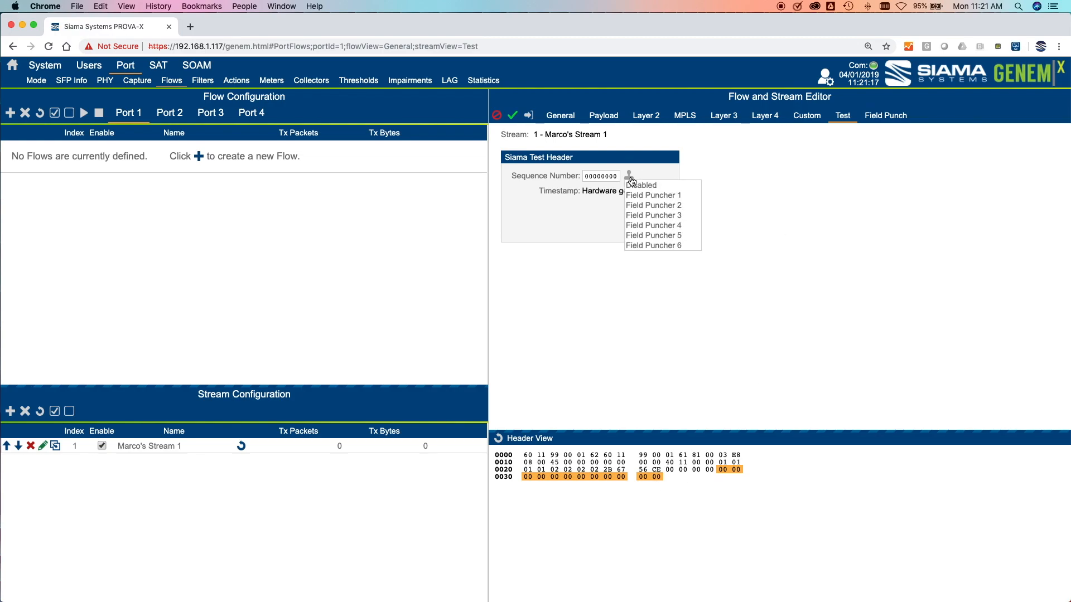
pyautogui.click(661, 196)
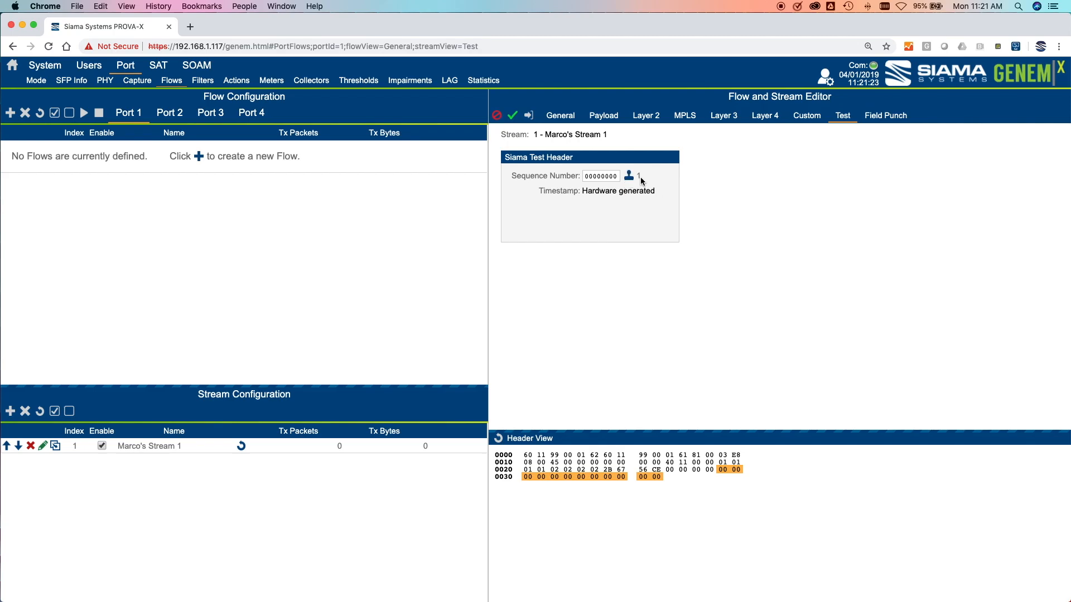
pyautogui.click(892, 116)
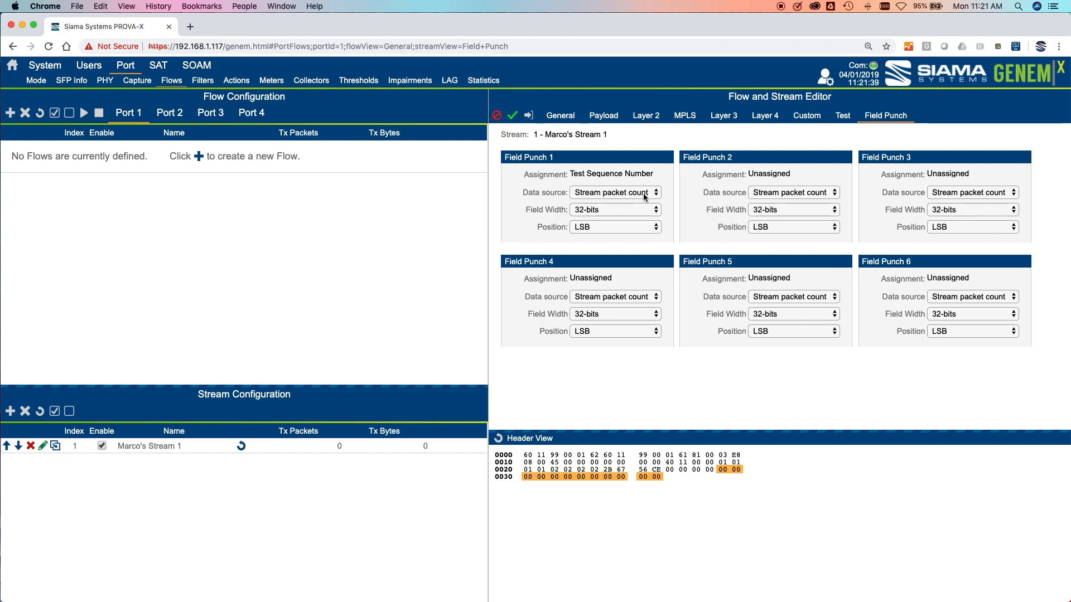
pyautogui.click(512, 116)
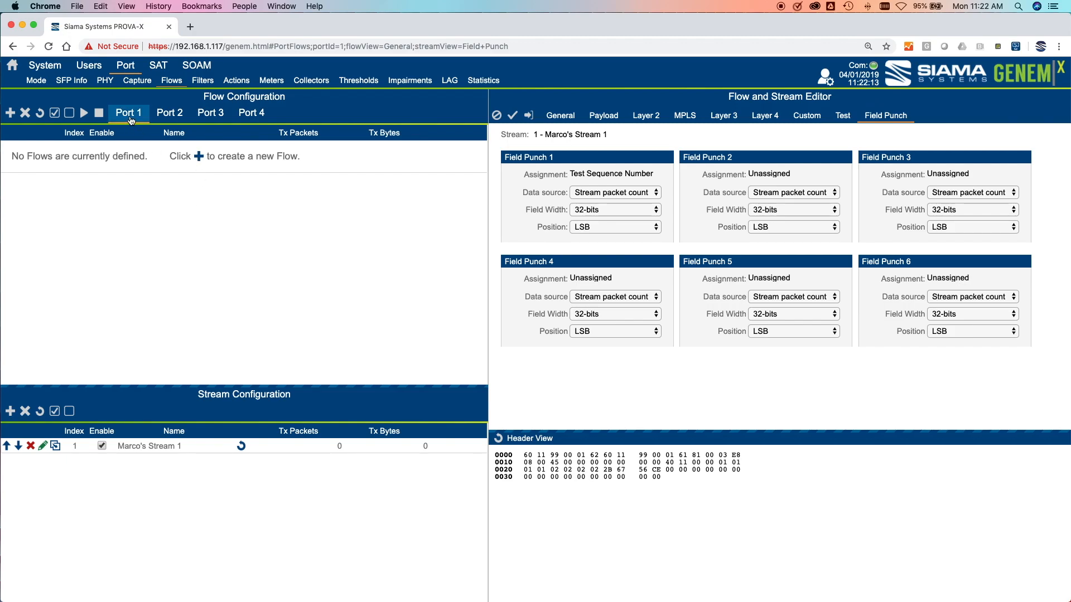
# Create a flow on Port 1 and open it in the editor, and add three more streams to the stream list.
pyautogui.click(199, 157)
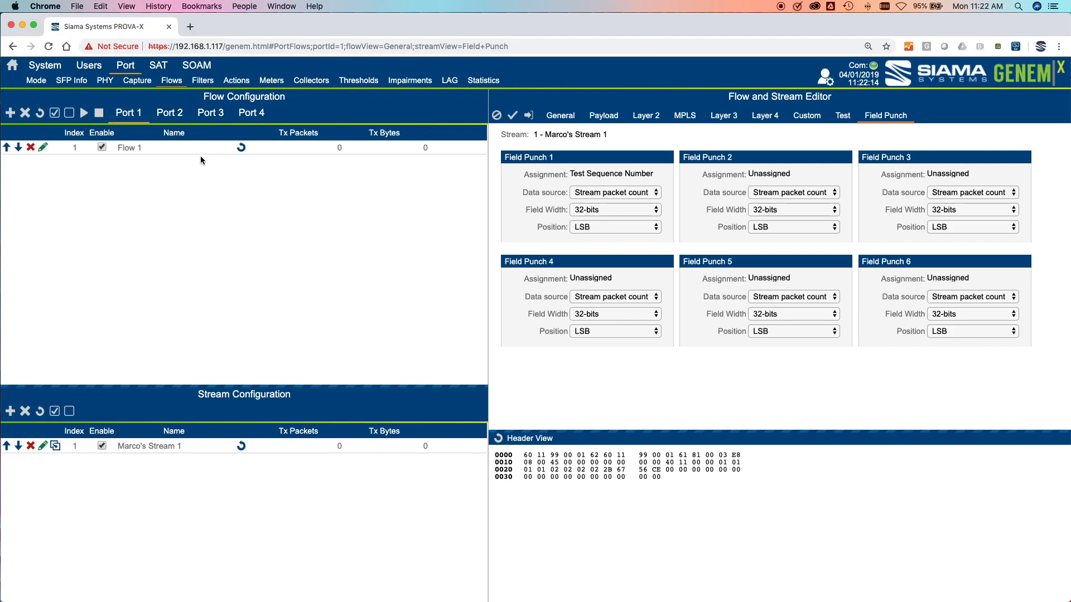
pyautogui.click(150, 151)
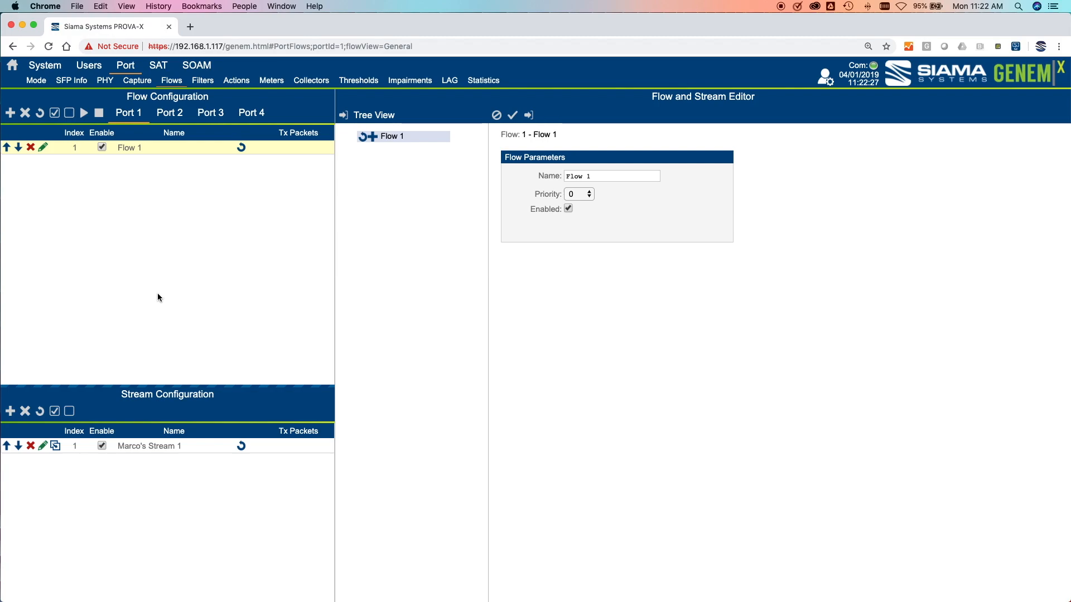
pyautogui.click(9, 411)
pyautogui.click(9, 411)
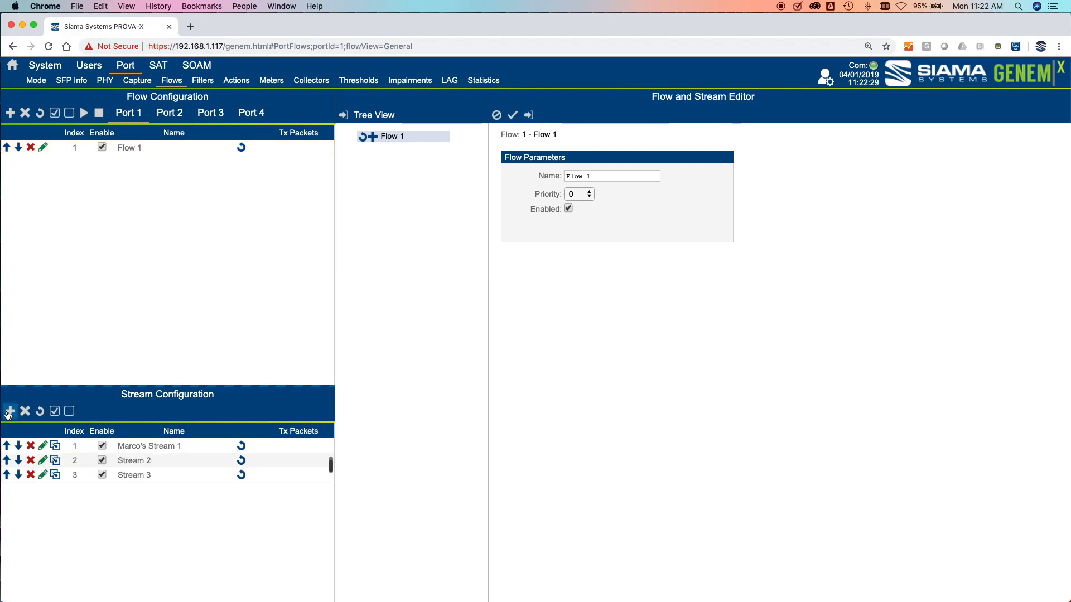
pyautogui.click(9, 412)
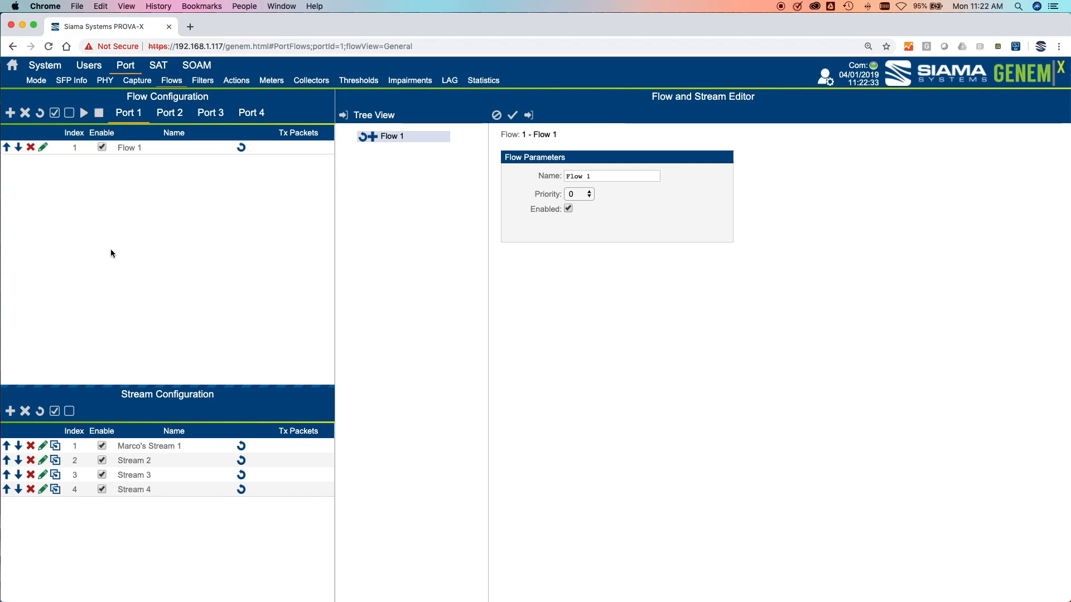
# Add three more flows on Port 1 and delete them again, keeping only Flow 1.
pyautogui.click(10, 116)
pyautogui.click(10, 116)
pyautogui.click(10, 116)
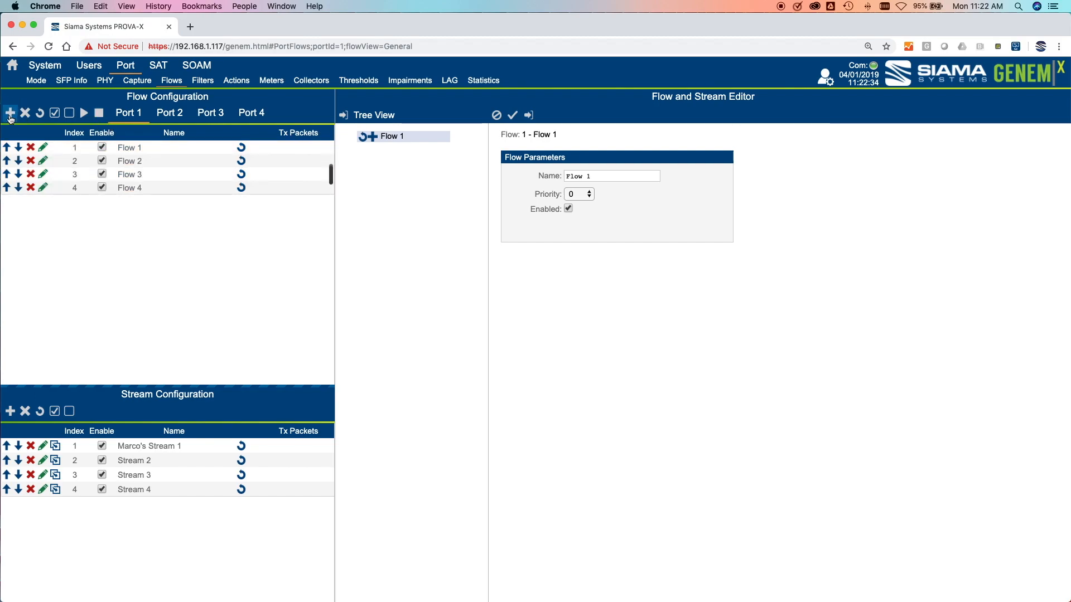
pyautogui.click(31, 160)
pyautogui.click(31, 161)
pyautogui.click(31, 161)
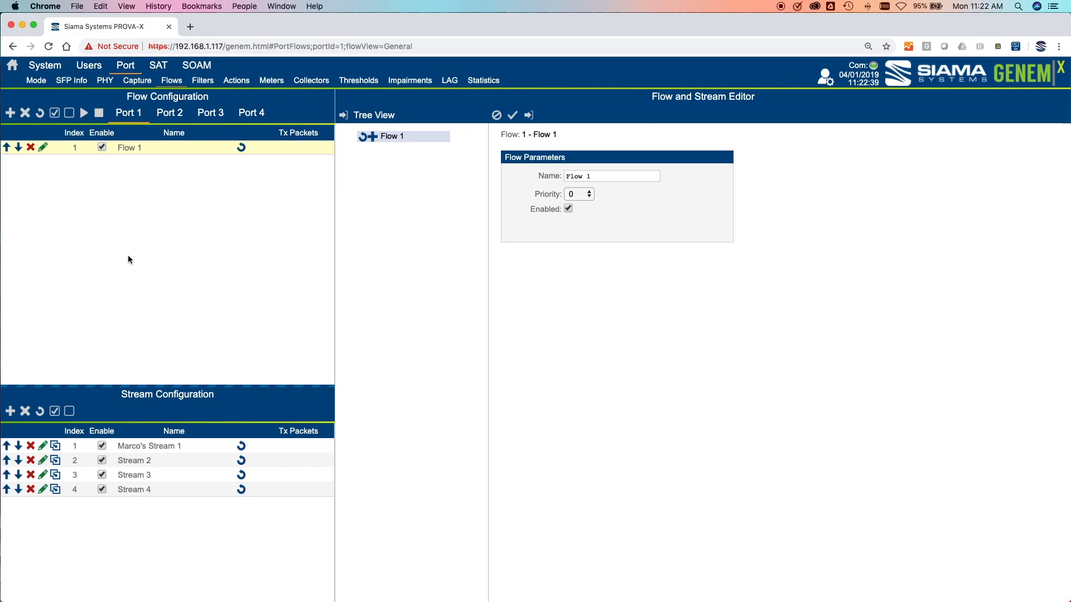
# Delete Streams 2, 3 and 4 from the stream list.
pyautogui.click(30, 460)
pyautogui.click(31, 460)
pyautogui.click(31, 460)
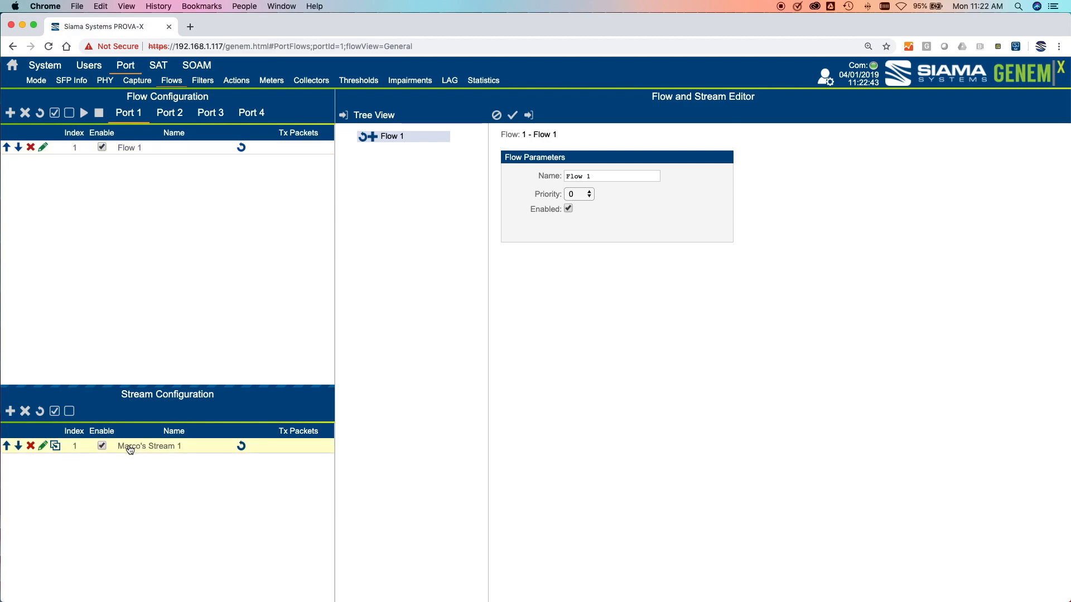
# Assign the first stream to Flow 1 directly from the stream list and remove it from the flow again.
pyautogui.moveTo(130, 451); pyautogui.dragTo(395, 146)
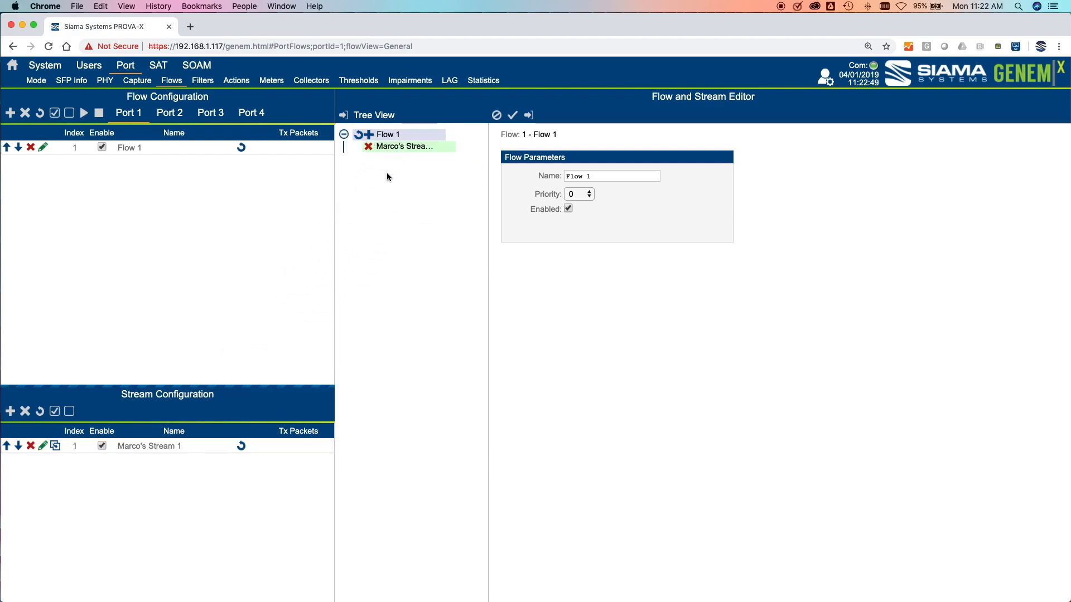
pyautogui.click(369, 146)
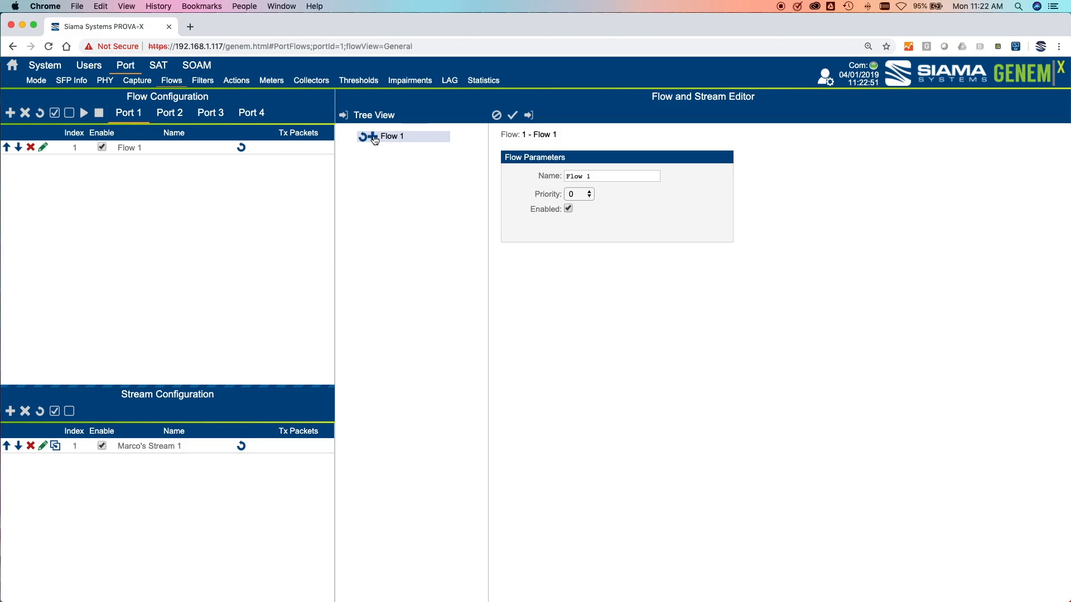
# Add the first stream to Flow 1 by choosing it from the flow's selection of unassigned streams.
pyautogui.click(374, 139)
pyautogui.click(405, 186)
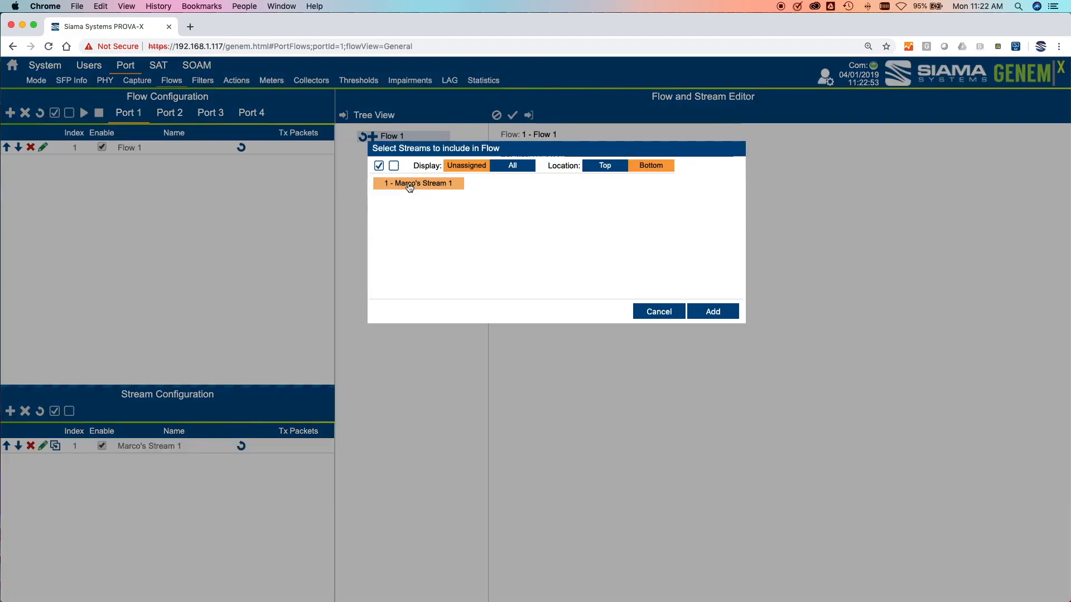
pyautogui.click(715, 312)
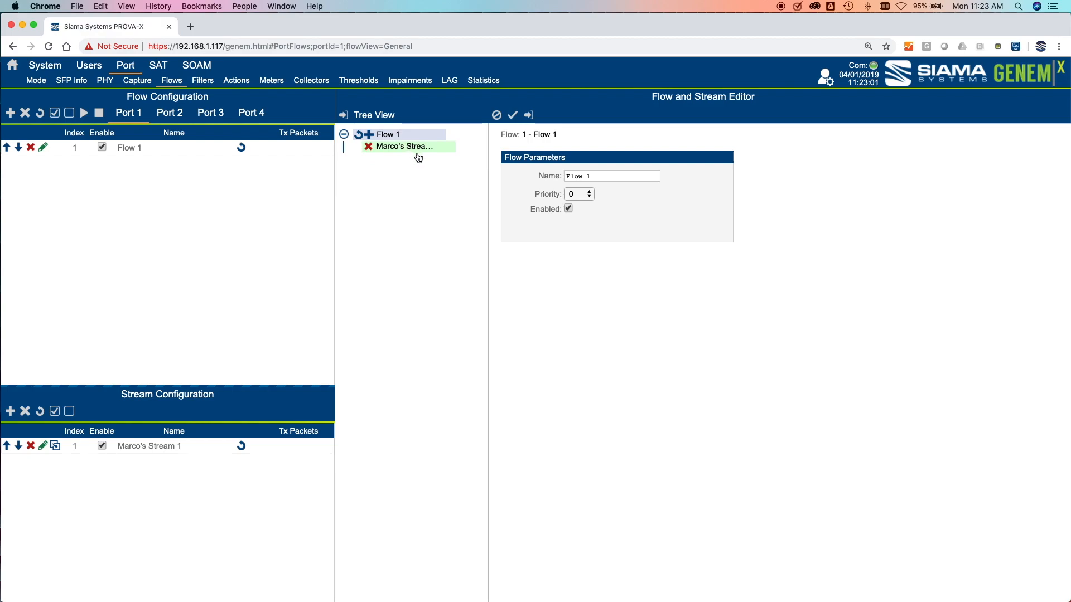
# Create Streams 2 and 3 and assign both to Flow 1.
pyautogui.click(10, 411)
pyautogui.click(10, 411)
pyautogui.moveTo(103, 466); pyautogui.dragTo(383, 150)
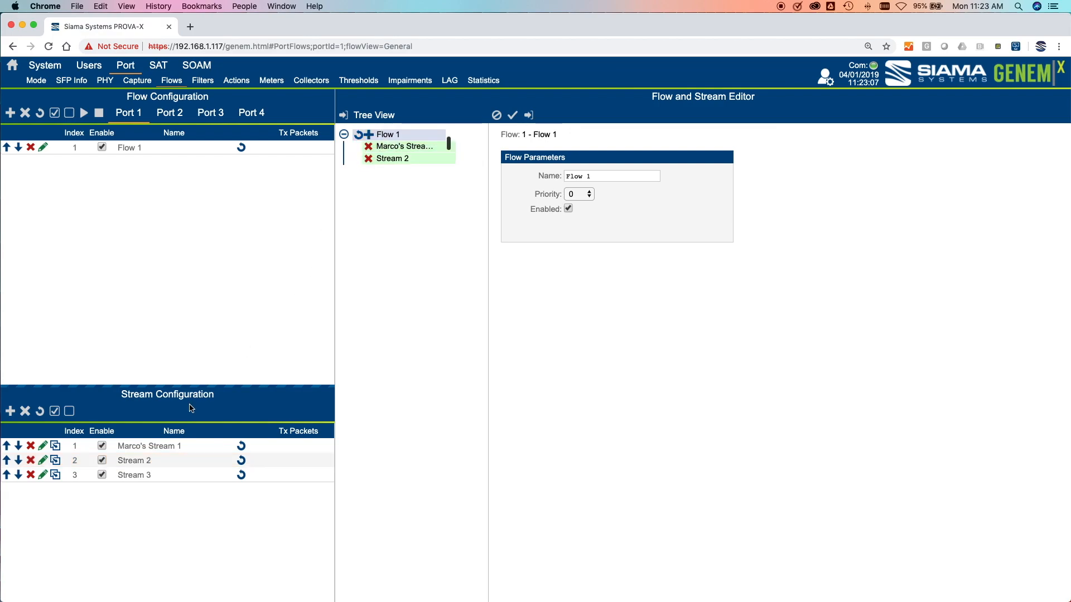
pyautogui.moveTo(136, 480); pyautogui.dragTo(393, 136)
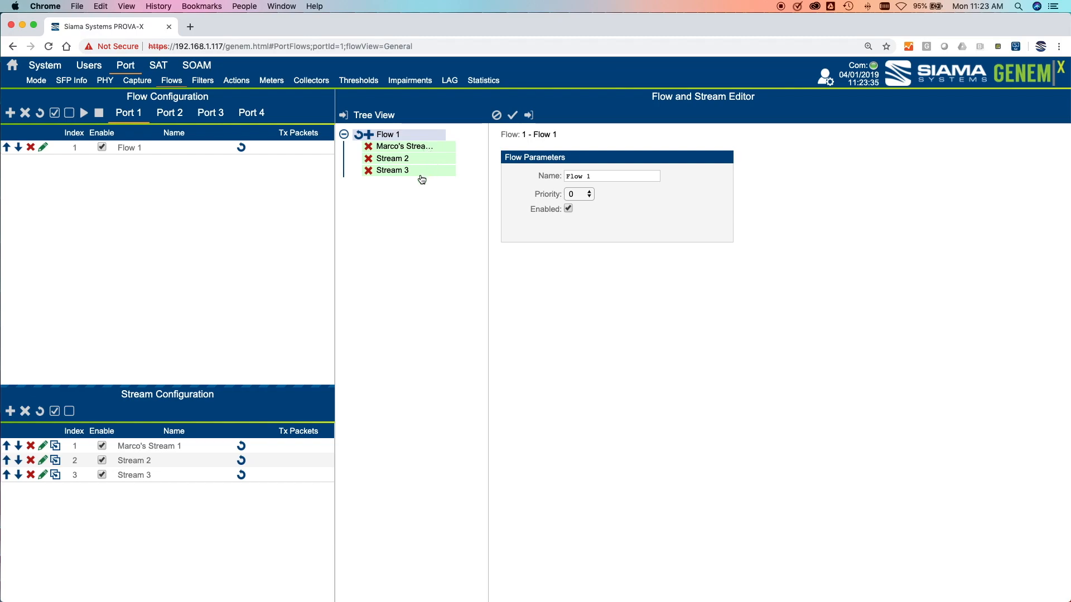
# Create Flows 2 and 3, and assign a newly created Stream 4 to Flow 2.
pyautogui.click(10, 114)
pyautogui.click(11, 114)
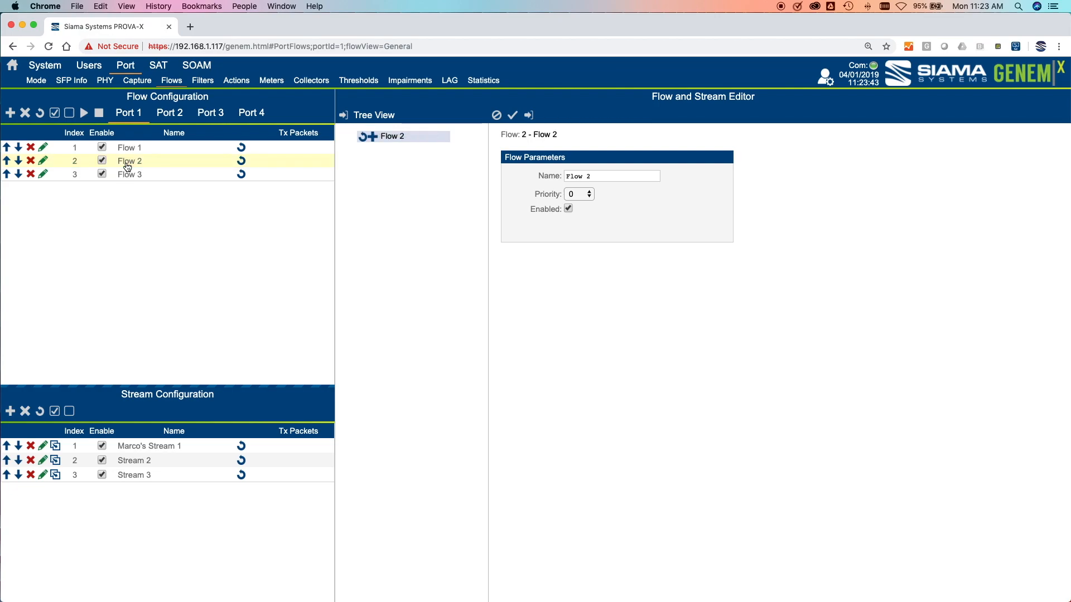
pyautogui.click(10, 411)
pyautogui.moveTo(132, 489); pyautogui.dragTo(140, 162)
pyautogui.moveTo(136, 476); pyautogui.dragTo(424, 144)
pyautogui.moveTo(206, 489); pyautogui.dragTo(435, 139)
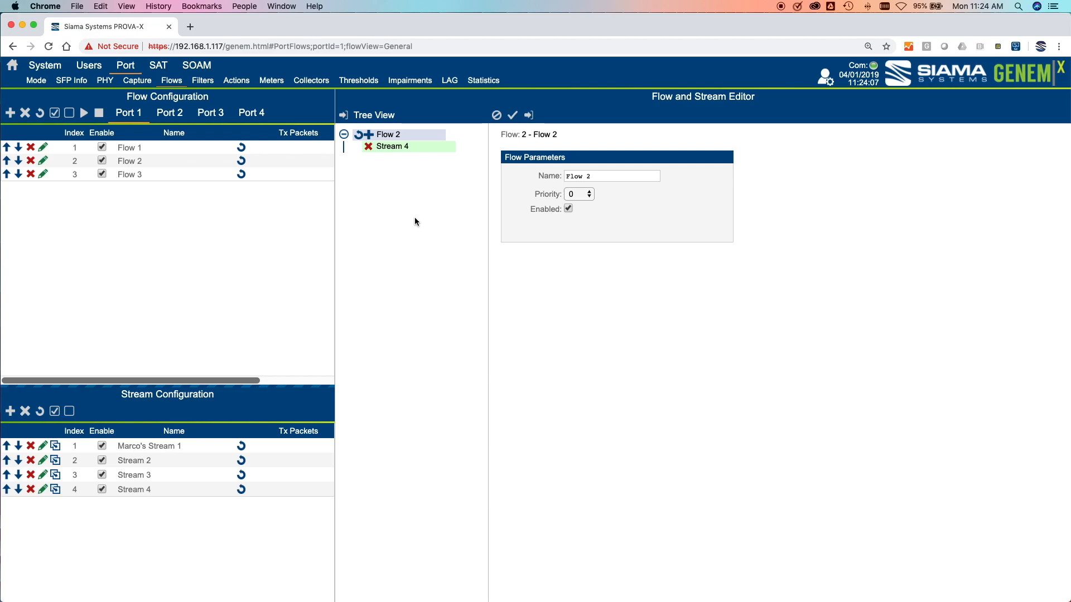
# Remove Stream 4 from Flow 2, delete Flows 2 and 3 with Streams 2 to 4, and reopen Flow 1.
pyautogui.click(368, 146)
pyautogui.click(31, 161)
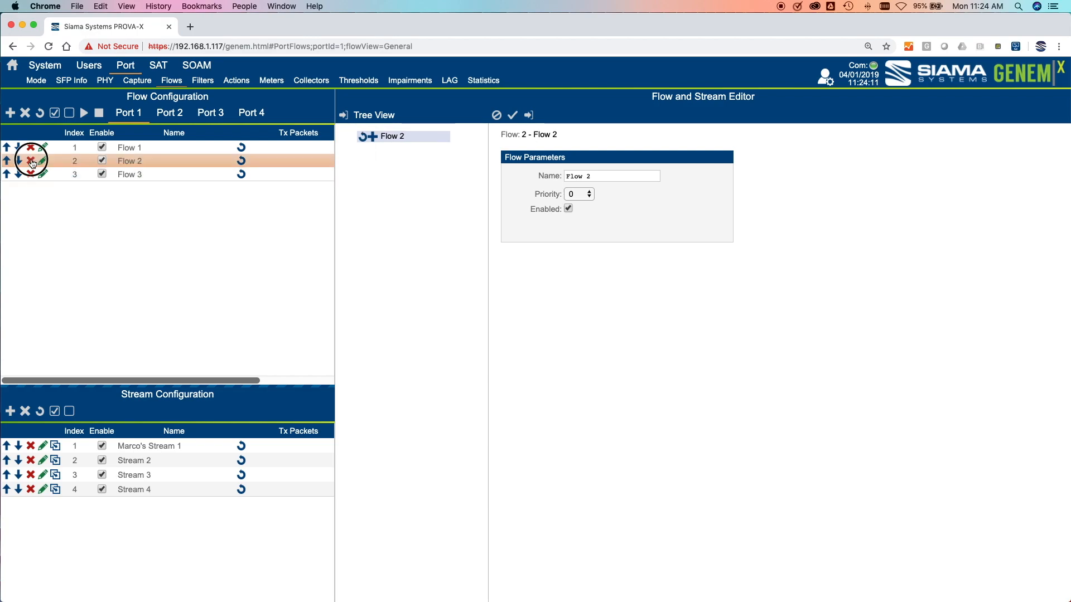
pyautogui.click(28, 460)
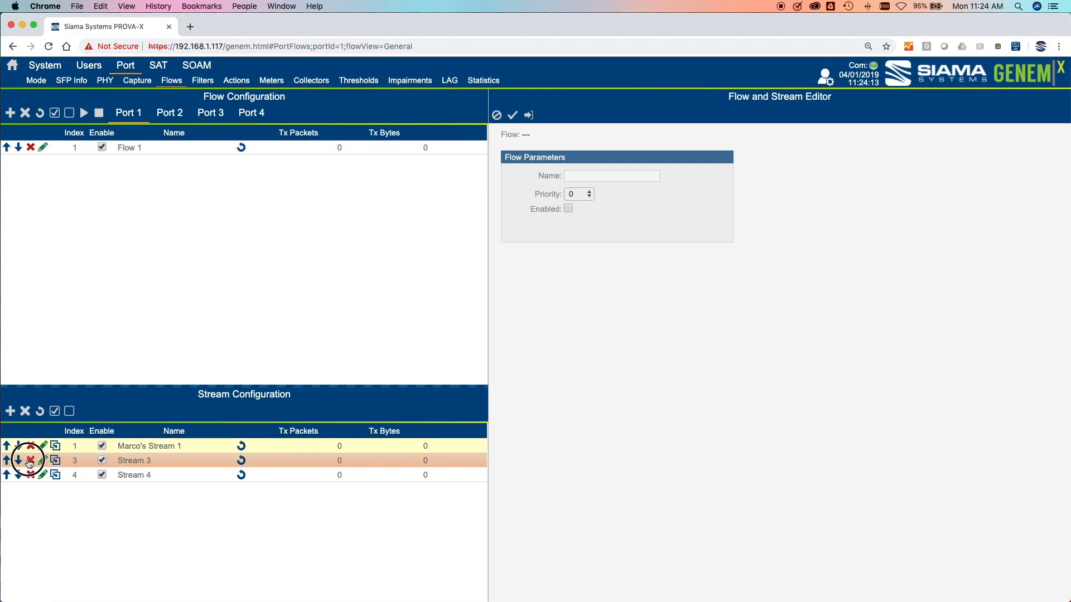
pyautogui.click(28, 460)
pyautogui.click(29, 460)
pyautogui.click(136, 148)
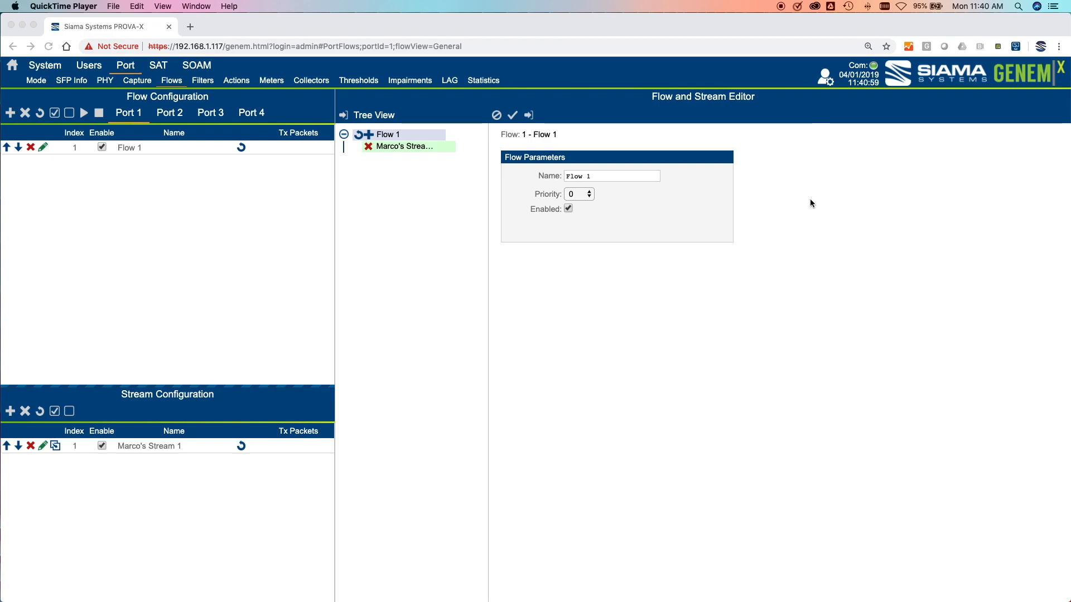
# Open the interface in a second browser tab, with the port statistics in the first tab and the flow configuration in the second.
pyautogui.click(827, 80)
pyautogui.click(827, 80)
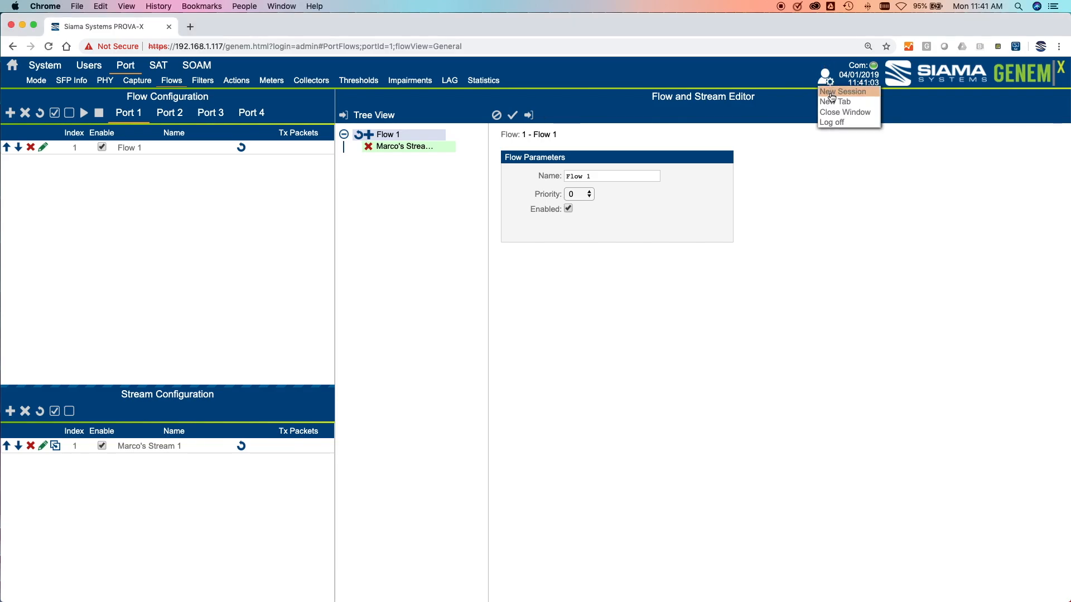
pyautogui.click(829, 100)
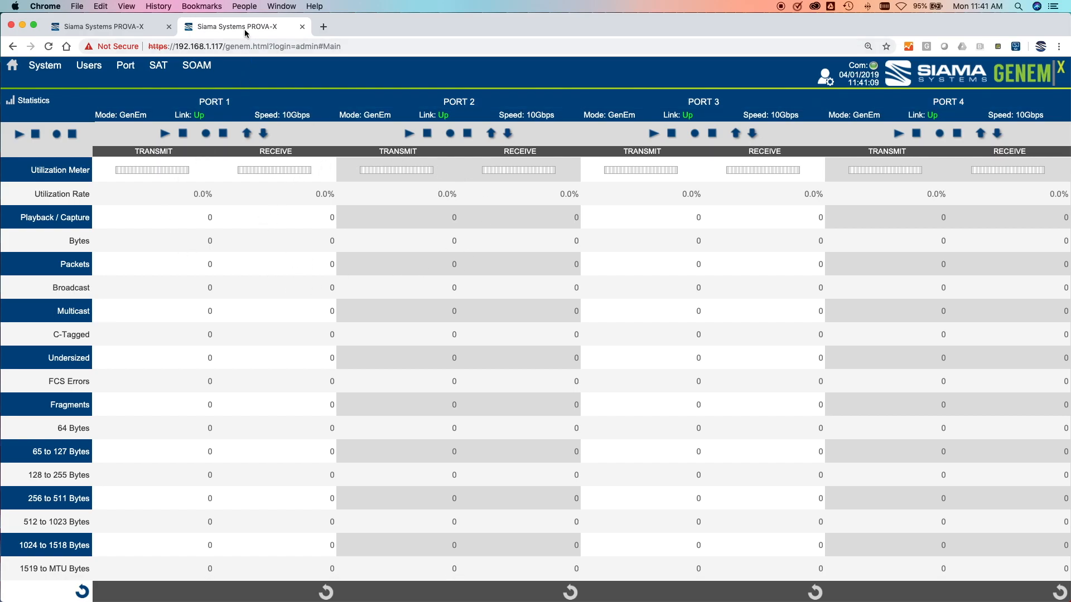
pyautogui.click(84, 27)
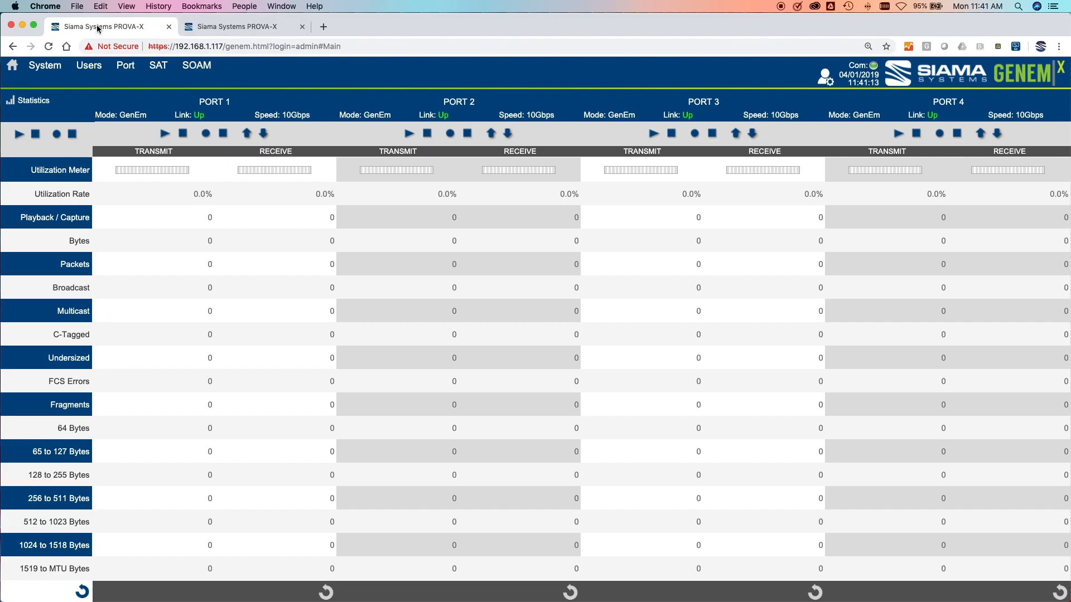
pyautogui.click(208, 26)
pyautogui.click(115, 28)
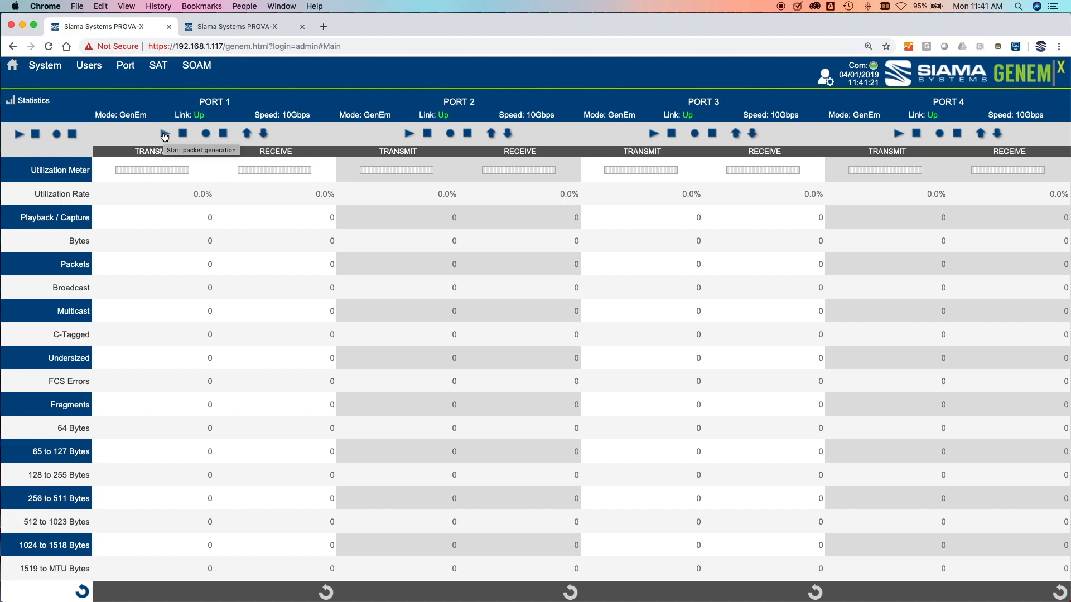
# Run packet generation briefly on Port 1, and reset the statistics of all ports once it is stopped.
pyautogui.click(165, 135)
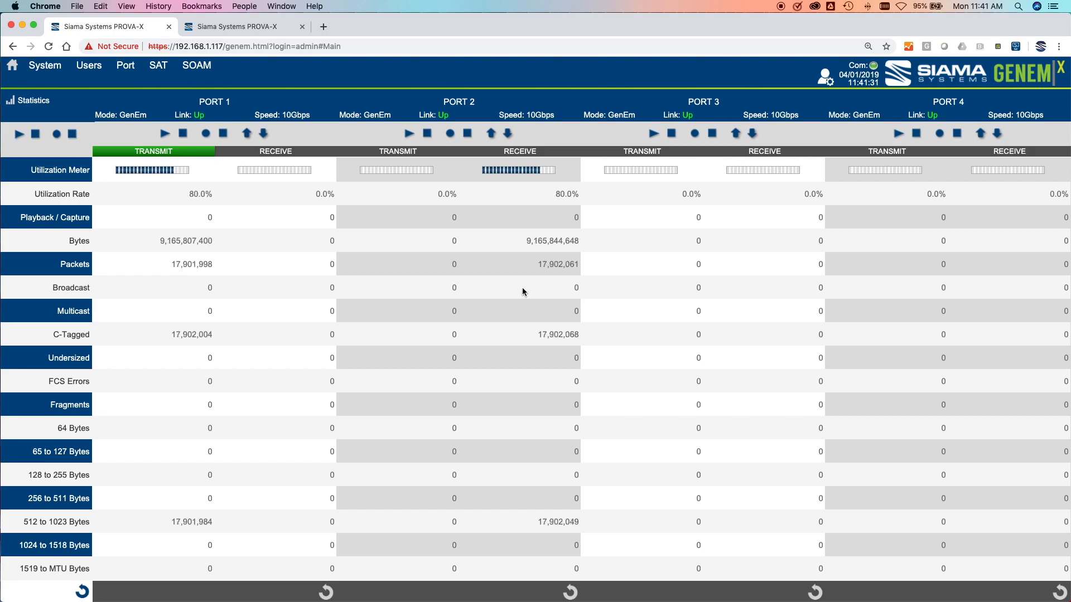
pyautogui.click(183, 134)
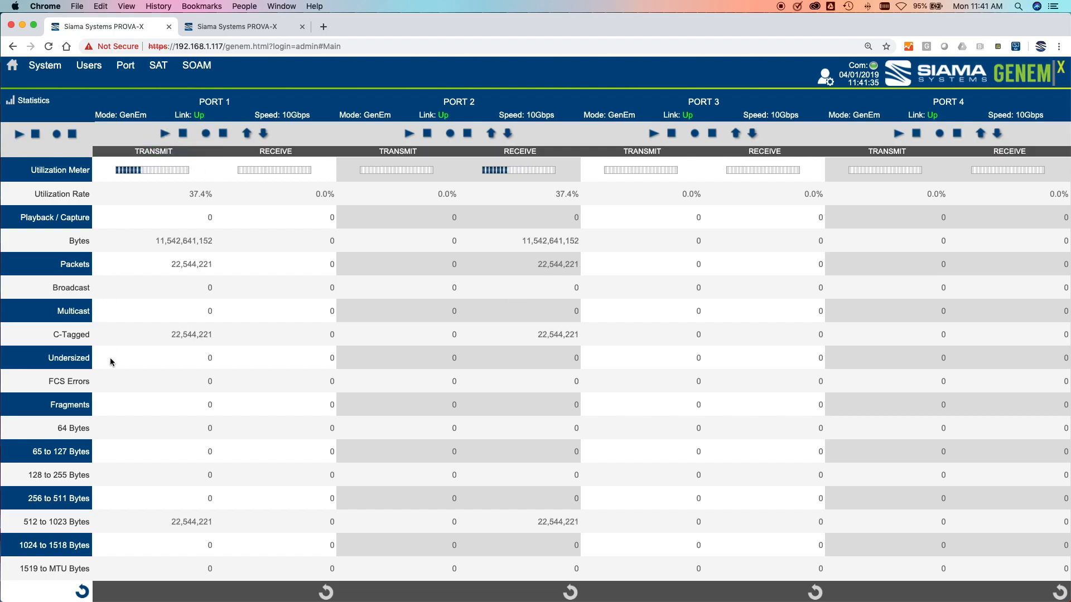
pyautogui.click(82, 593)
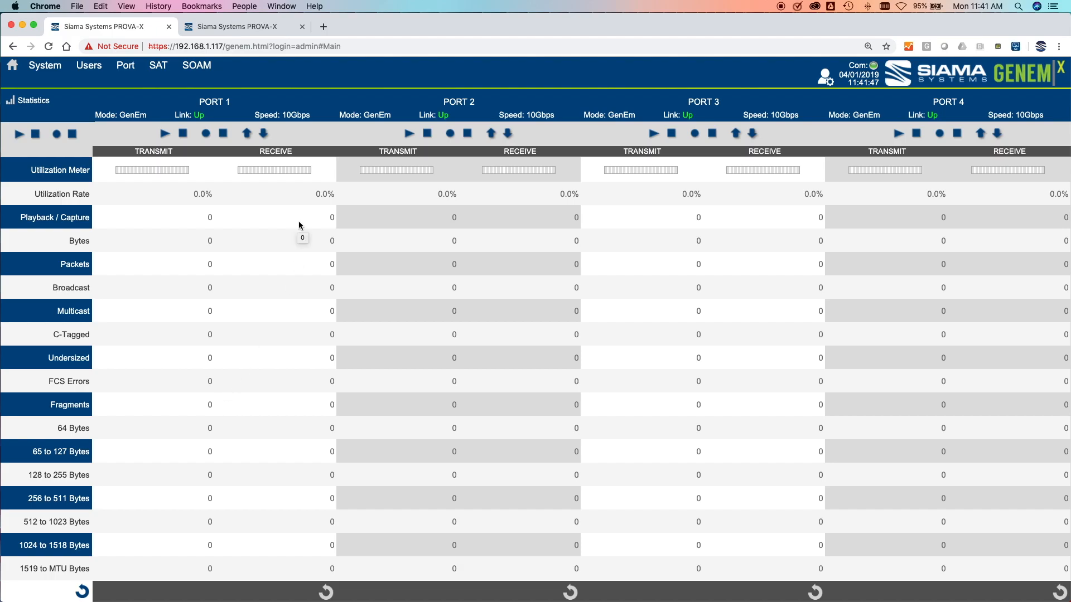
# Create a new filter on Port 2 from the flow configuration tab and open it in the filter editor.
pyautogui.click(244, 28)
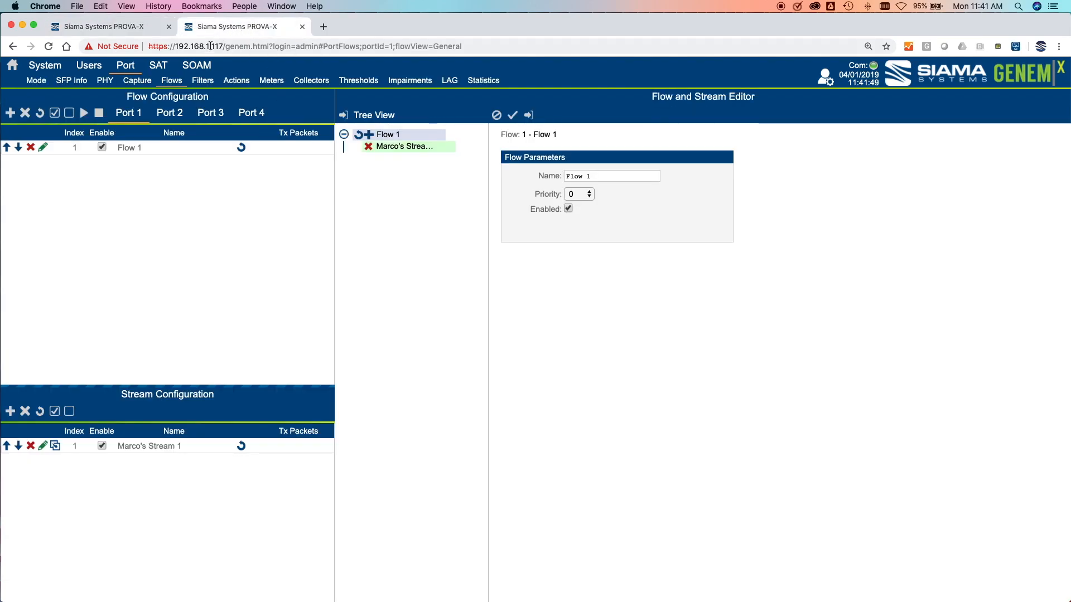
pyautogui.click(203, 81)
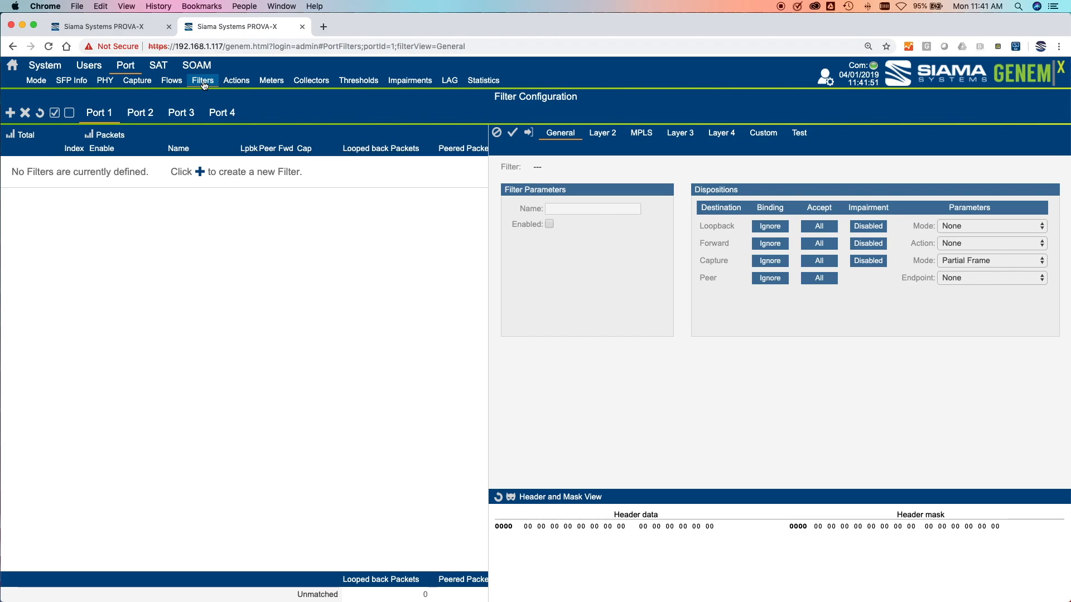
pyautogui.click(140, 114)
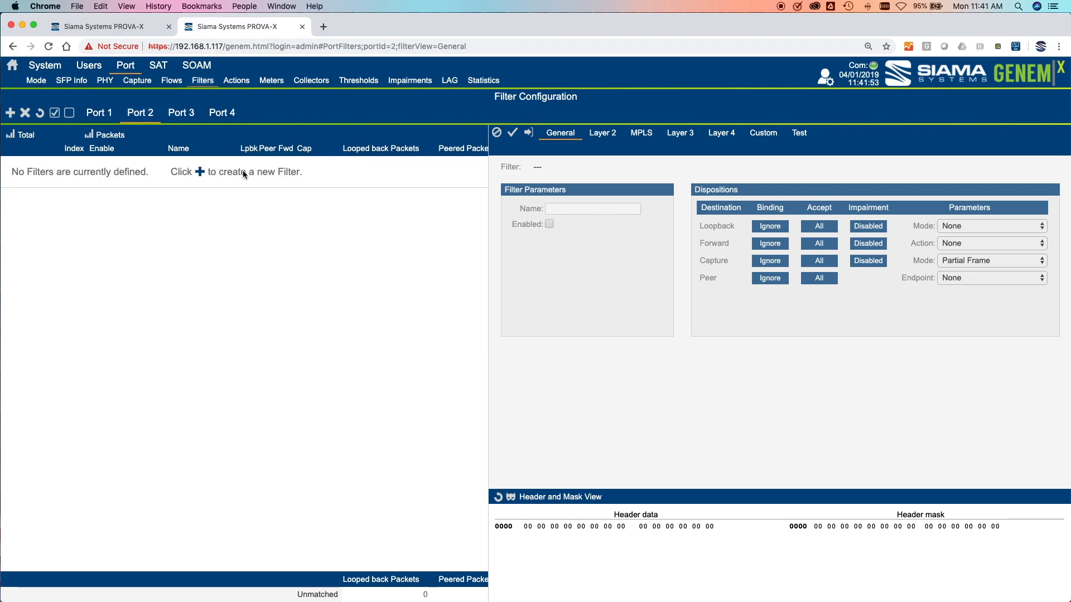
pyautogui.click(200, 171)
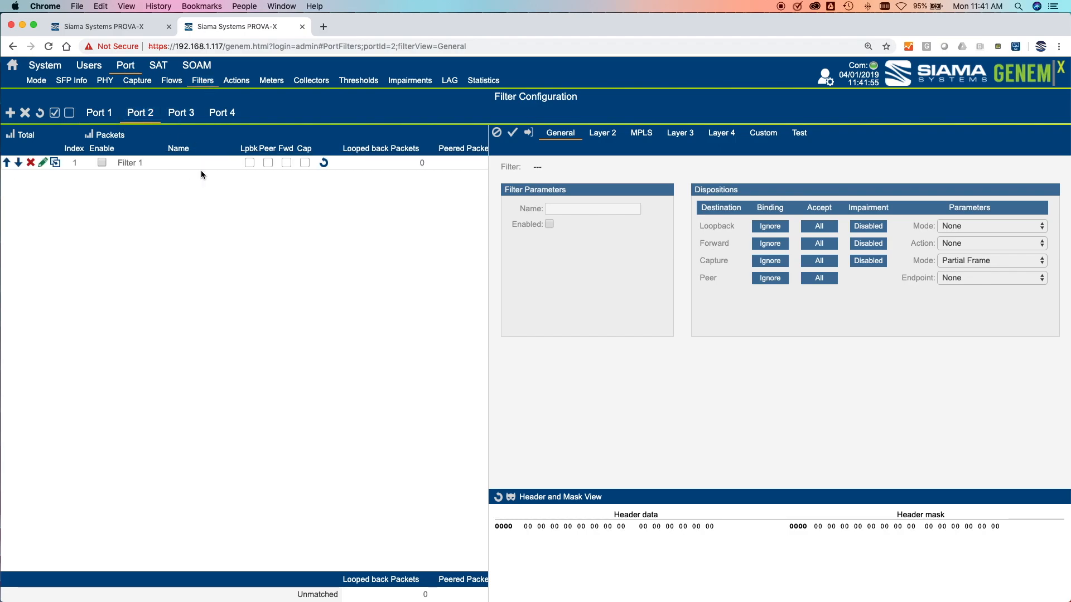
pyautogui.click(132, 162)
# Rename the Port 2 filter to "Match" followed by the first stream's name, and enable it, applying the changes.
pyautogui.moveTo(567, 210); pyautogui.dragTo(495, 210)
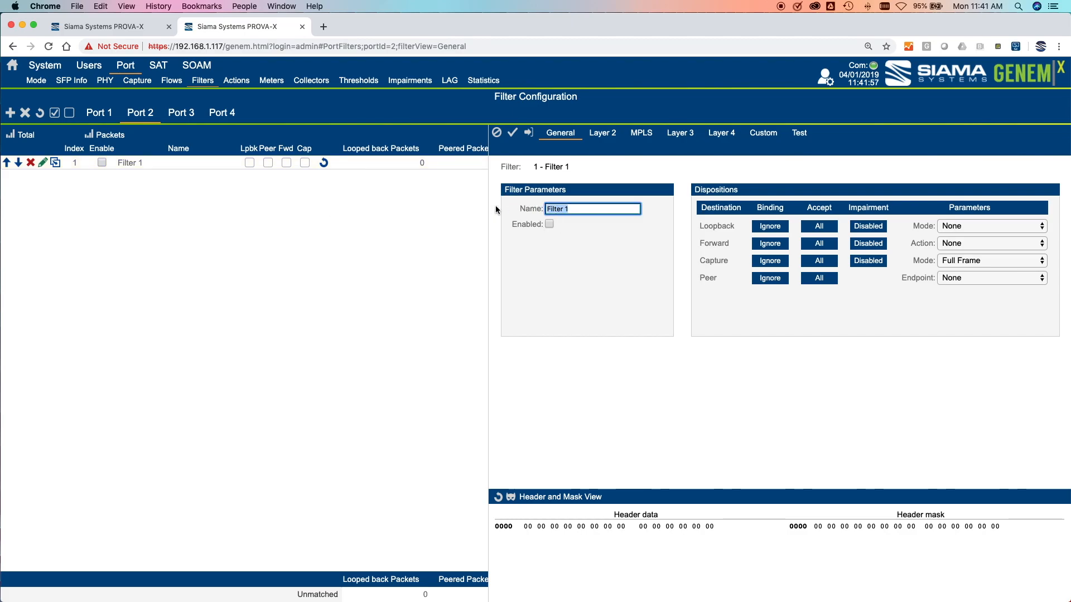
pyautogui.write('Match Marco')
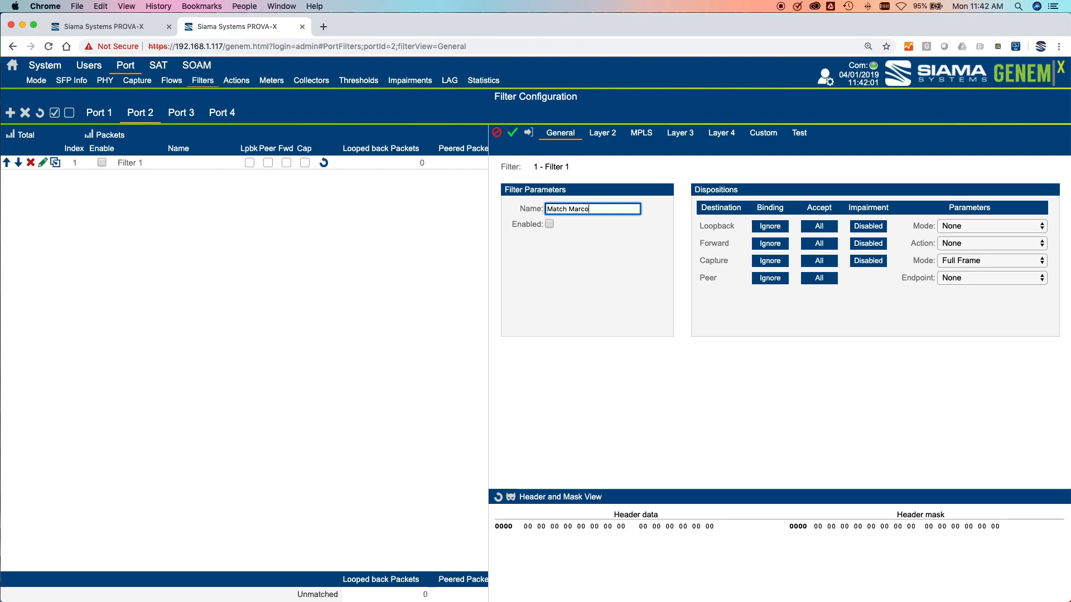
pyautogui.write("'s Stream 1")
pyautogui.click(512, 132)
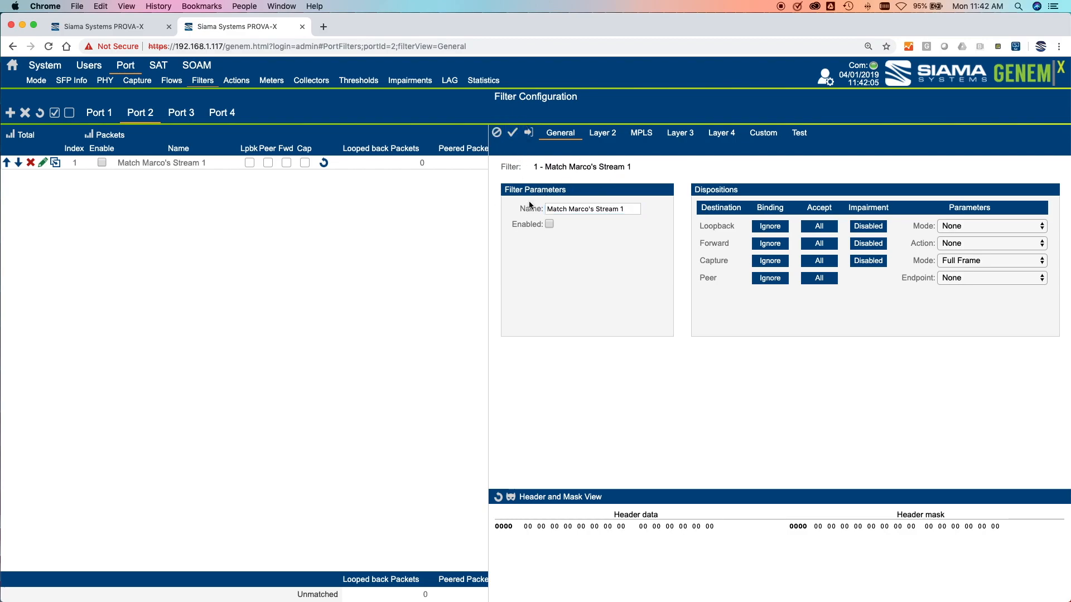
pyautogui.click(550, 224)
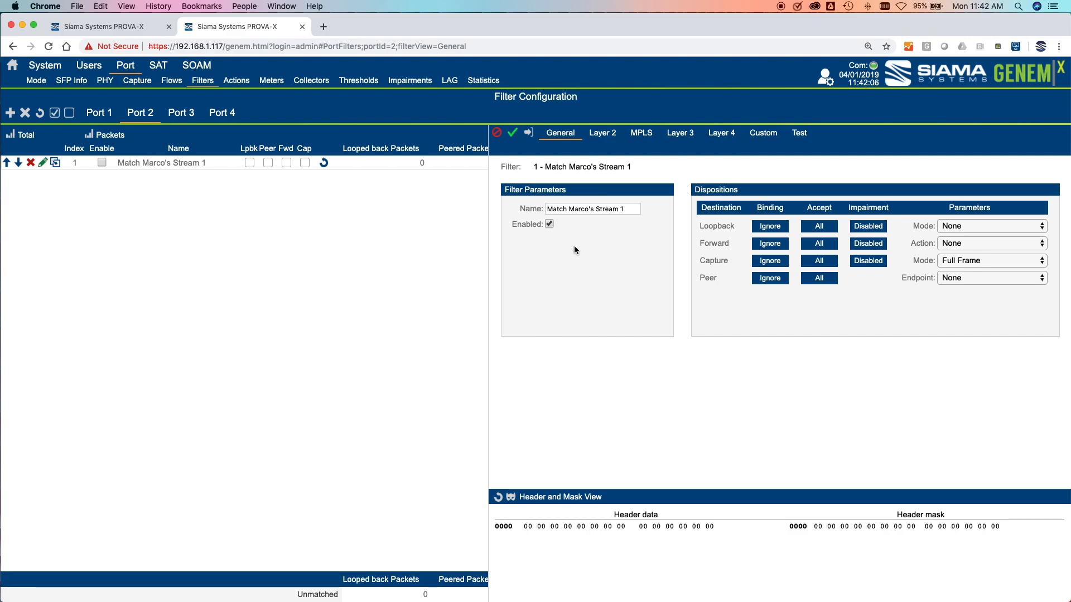
pyautogui.click(513, 137)
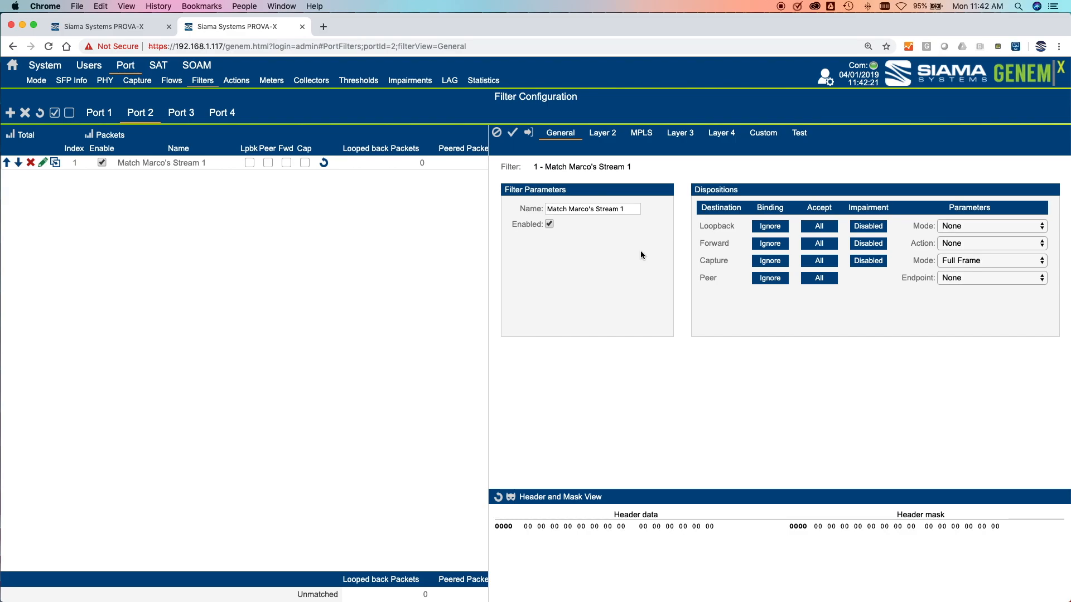
# Include the C-TAG, IPv4, UDP and Siama Test Header sections in the Port 2 filter's match definition.
pyautogui.click(620, 137)
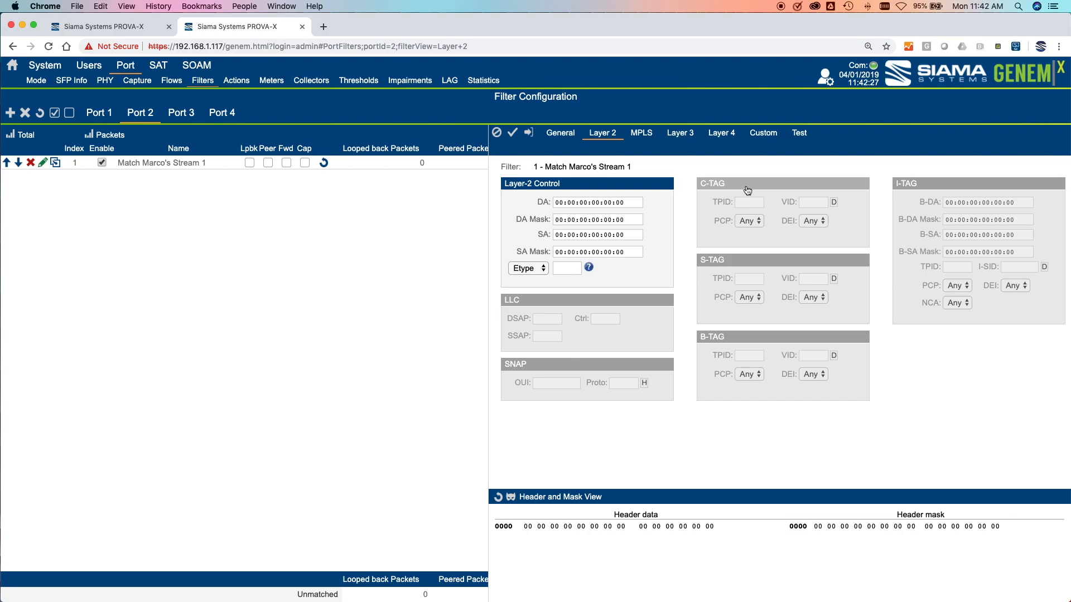
pyautogui.click(747, 190)
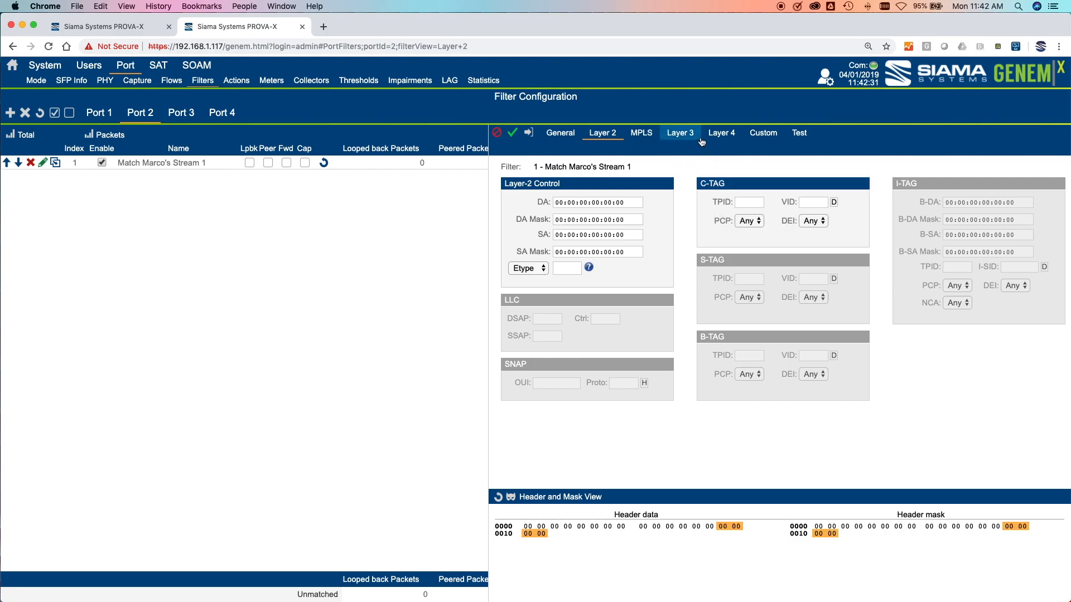
pyautogui.click(680, 141)
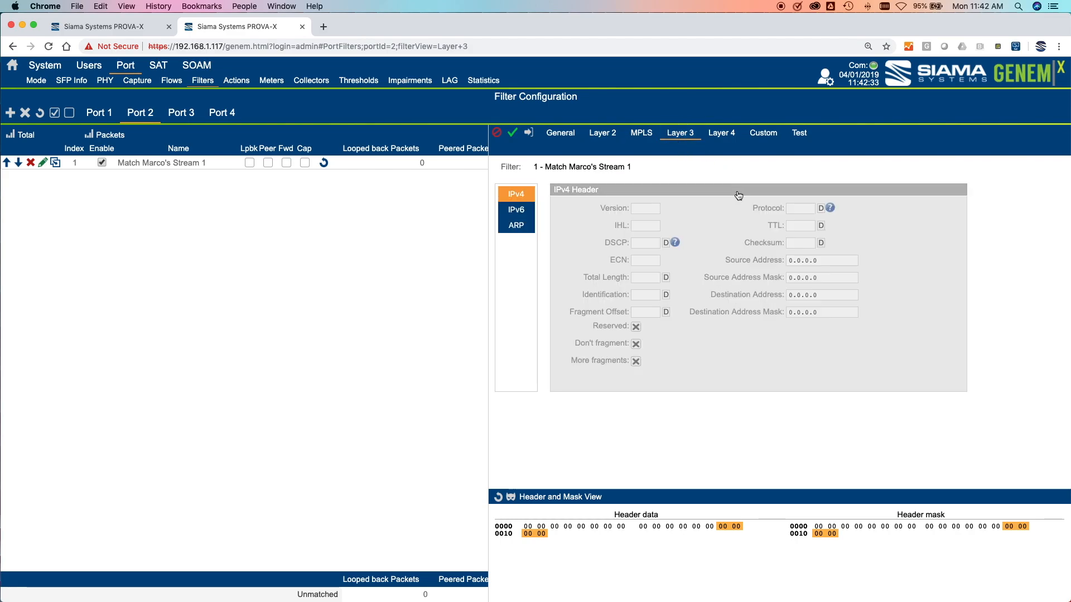
pyautogui.click(724, 133)
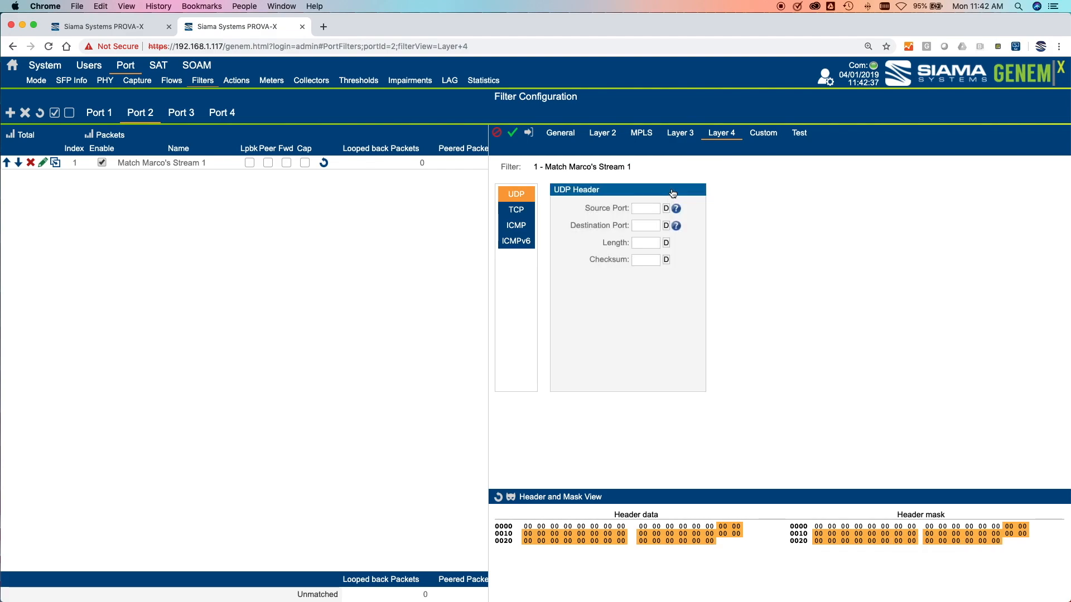
pyautogui.click(803, 134)
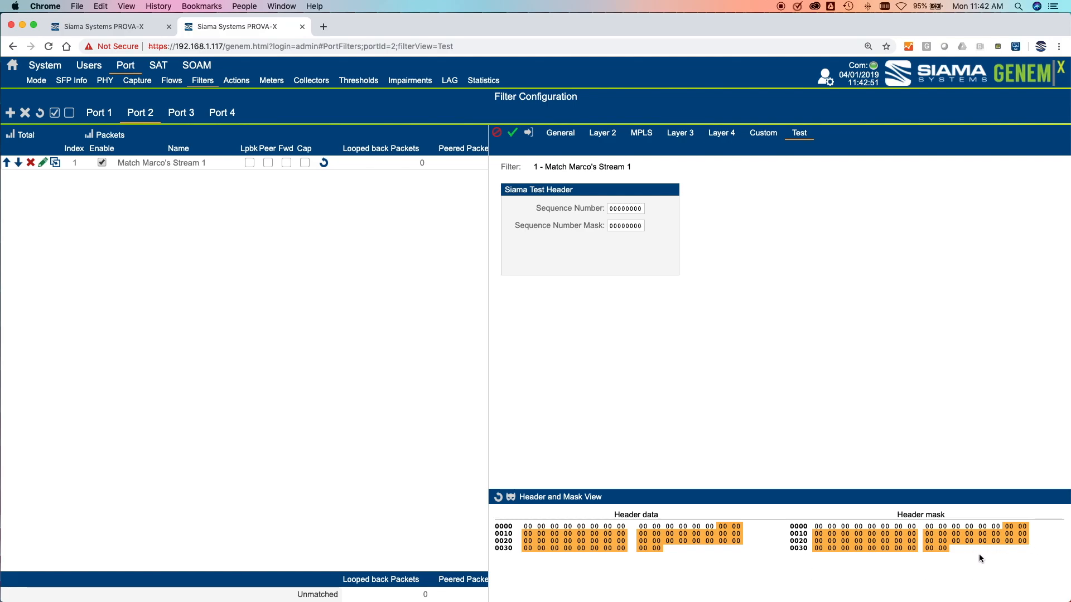
# Apply the header sections, and set the Port 2 filter's Layer 2 DA to 60:11:99:00:01:62 and SA to 60:11:99:00:01:61.
pyautogui.click(514, 134)
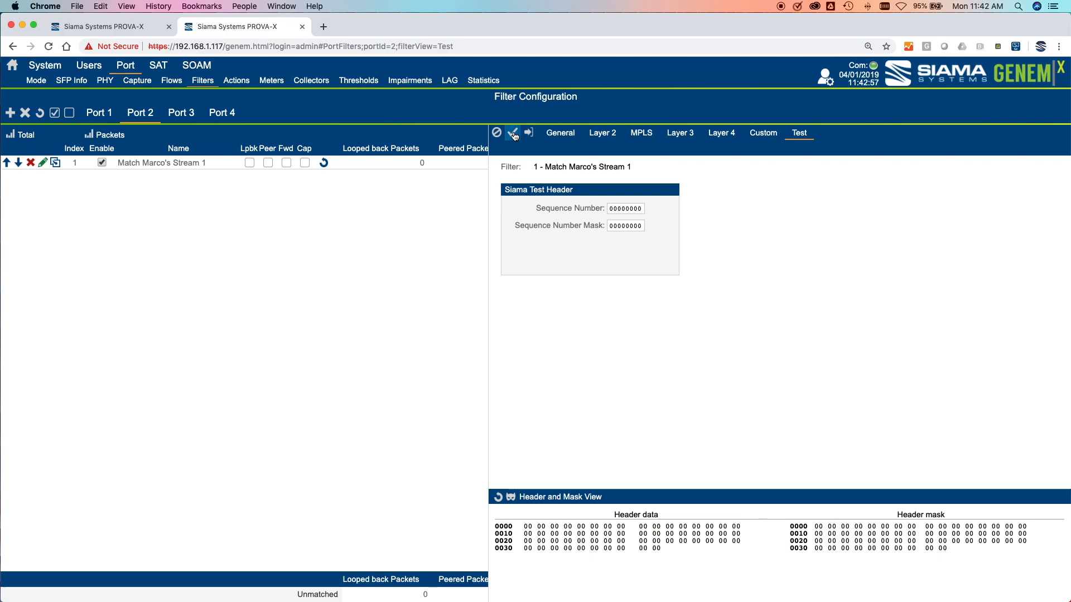
pyautogui.click(605, 135)
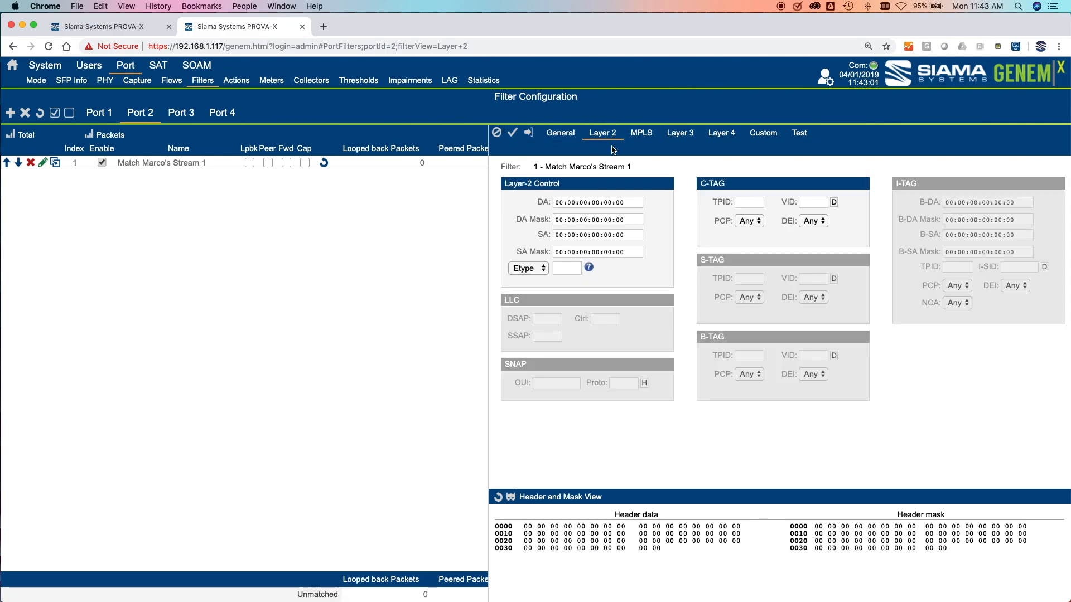
pyautogui.click(636, 203)
pyautogui.moveTo(636, 202); pyautogui.dragTo(548, 202)
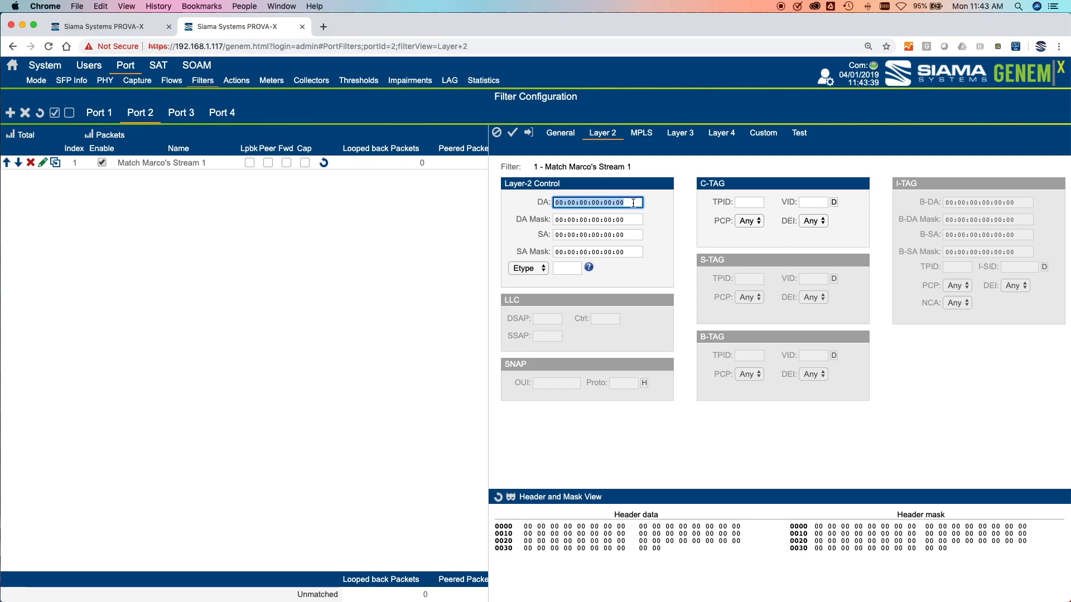
pyautogui.write('60:11:99:00:01:6')
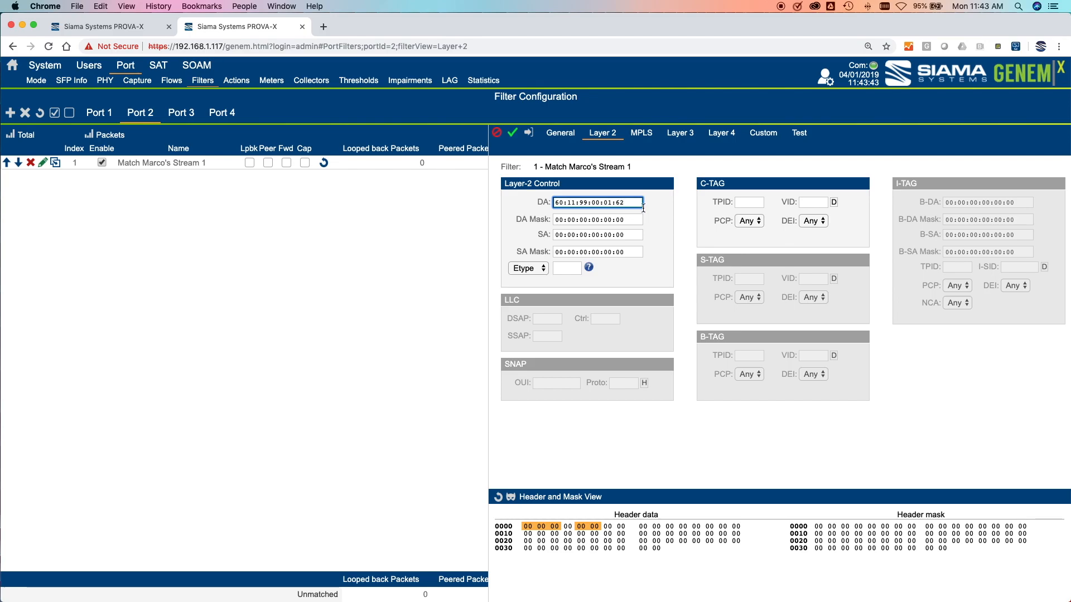
pyautogui.click(634, 235)
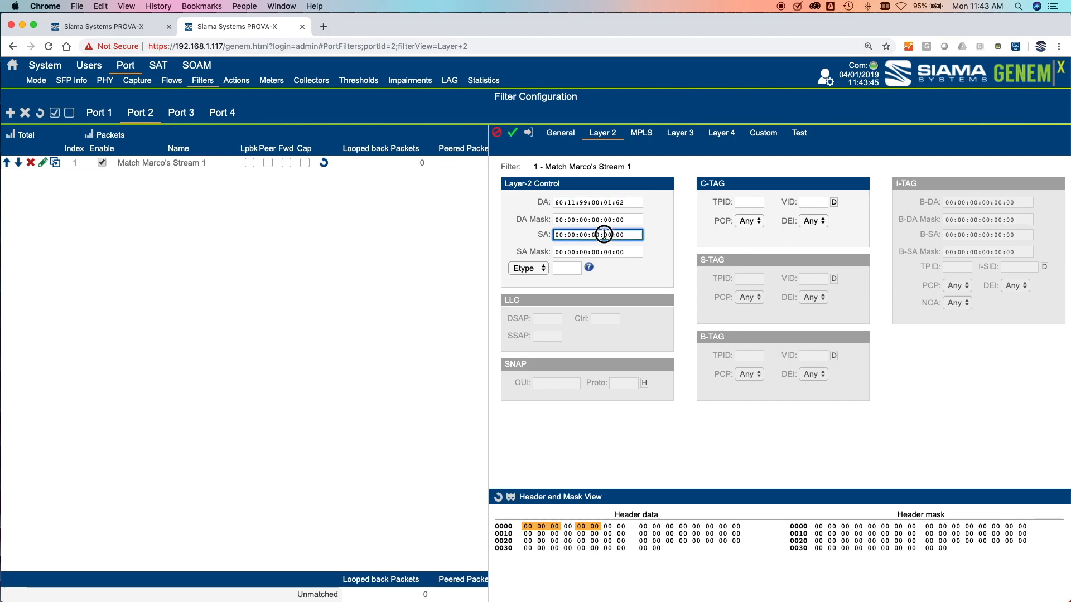
pyautogui.write('60:11:99:00:01:6')
pyautogui.write('1')
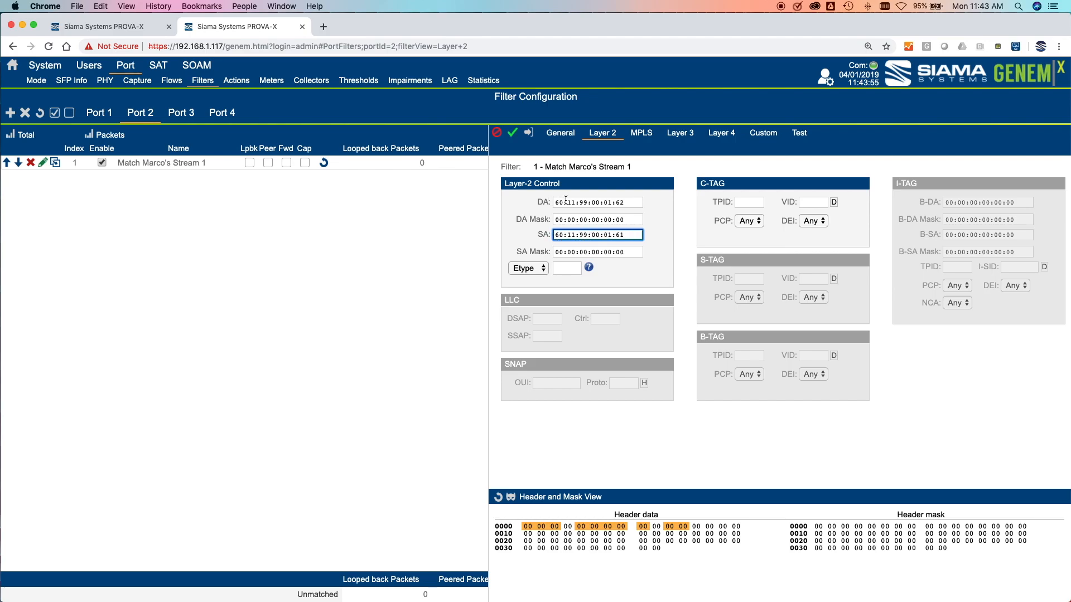
# Set both the DA mask and SA mask of the Port 2 filter to ff:ff:ff:ff:ff:ff and apply the changes.
pyautogui.click(636, 219)
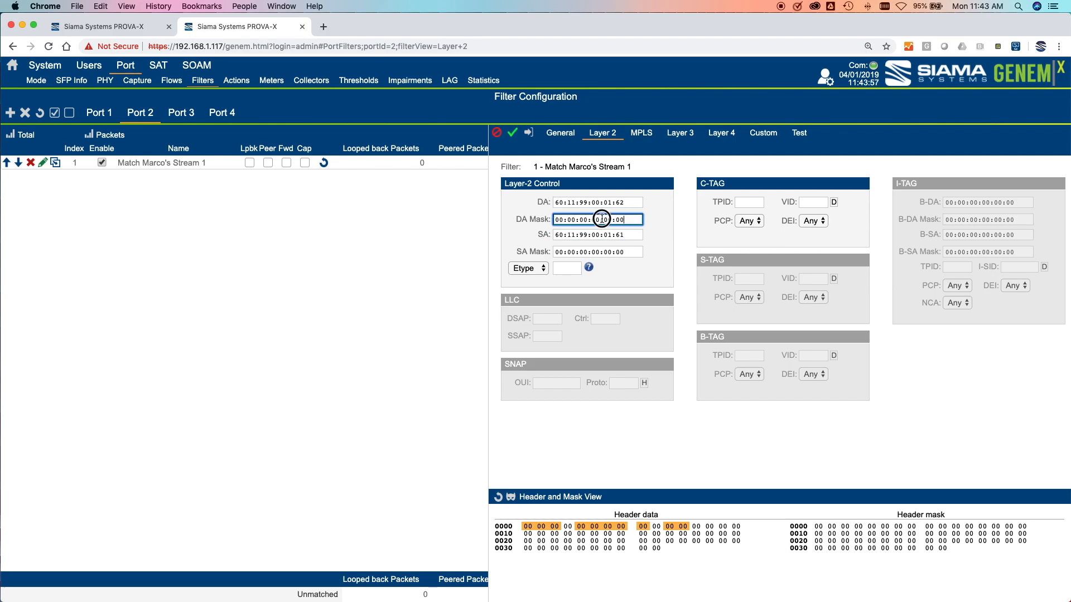
pyautogui.write('ff')
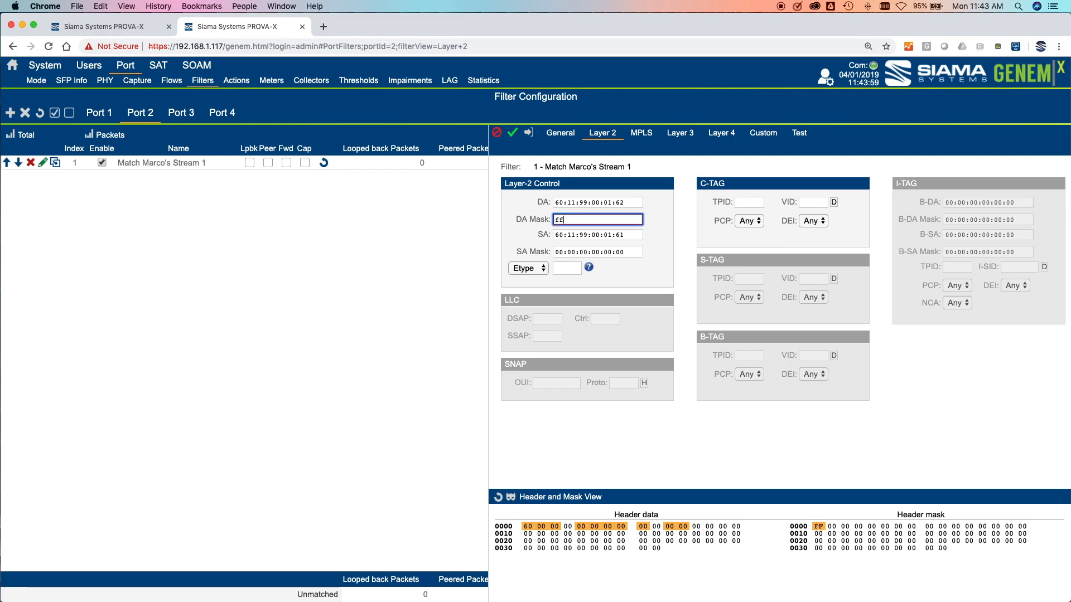
pyautogui.write(':ff:ff:ff:ff:ff')
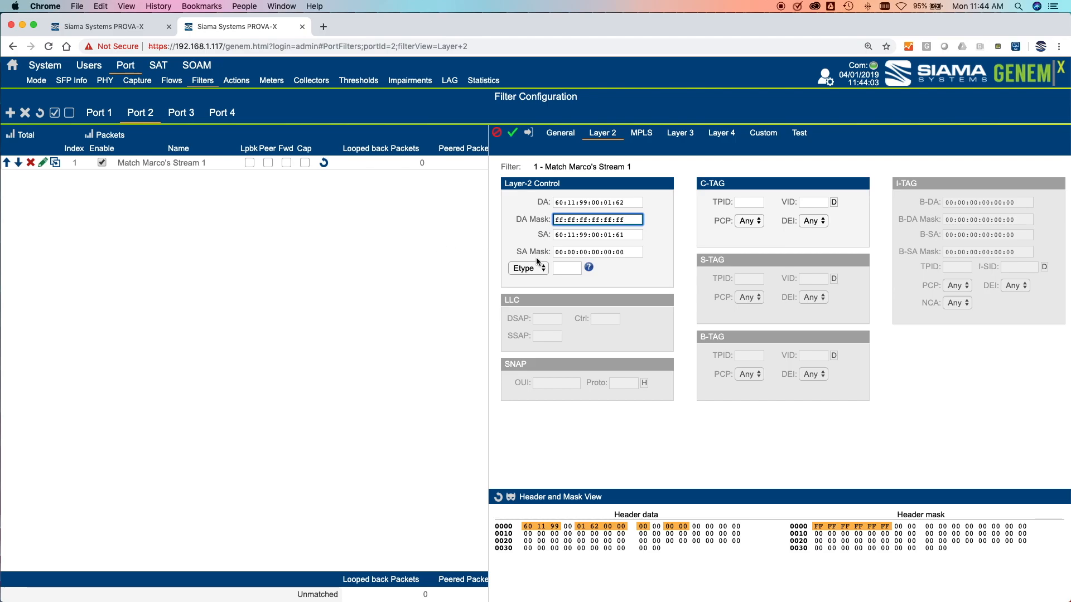
pyautogui.press('Tab')
pyautogui.press('Tab')
pyautogui.write('f')
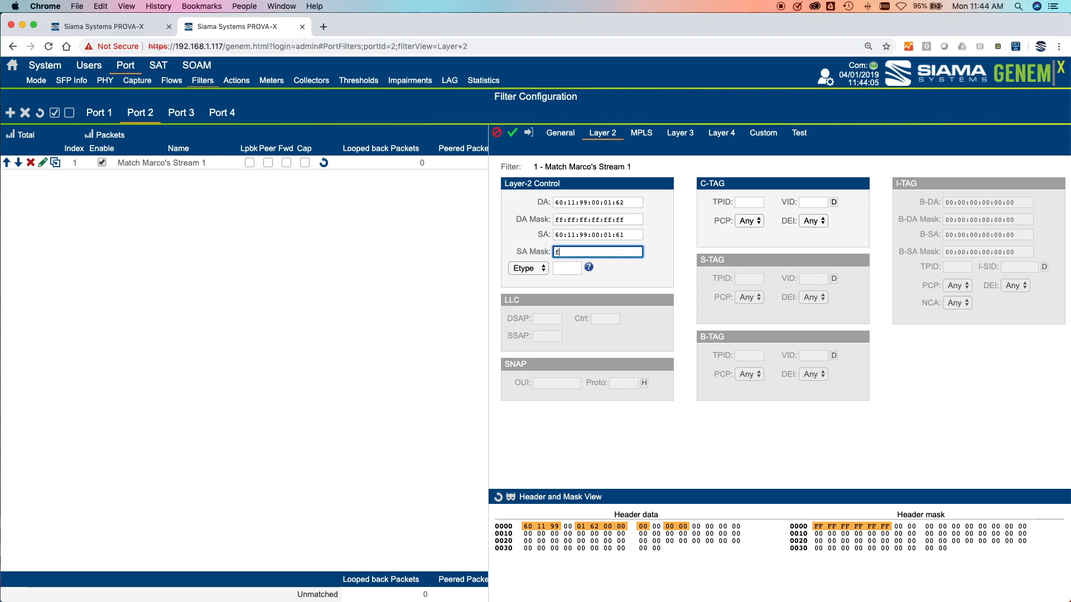
pyautogui.write('f:ff:ff:ff:ff:ff')
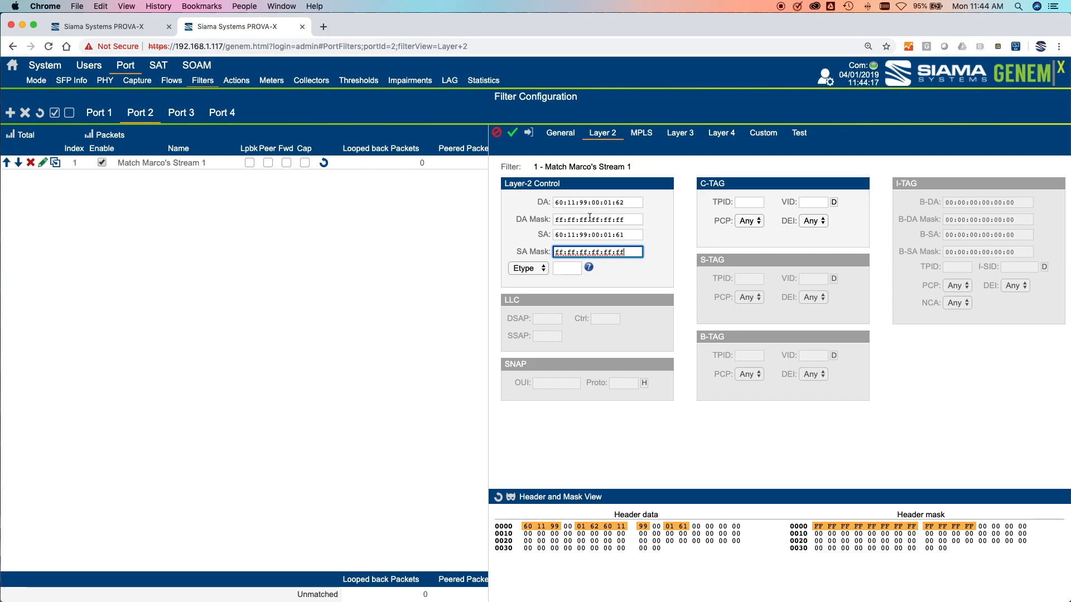
pyautogui.click(512, 132)
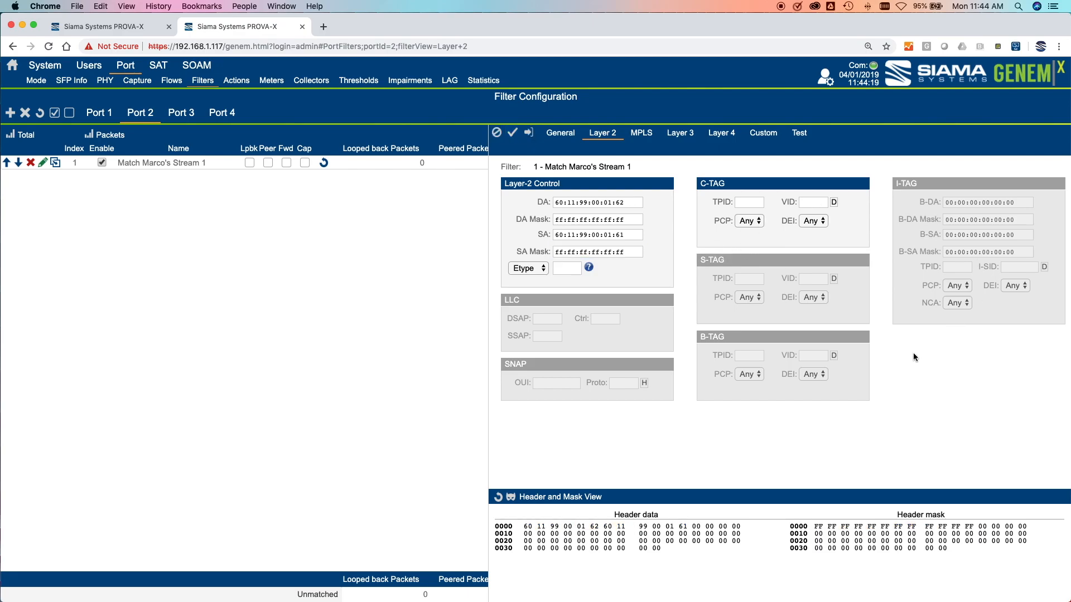
# Review the Port 2 filter's Layer 3 and Layer 2 criteria, its packet counters and its general disposition settings.
pyautogui.click(679, 135)
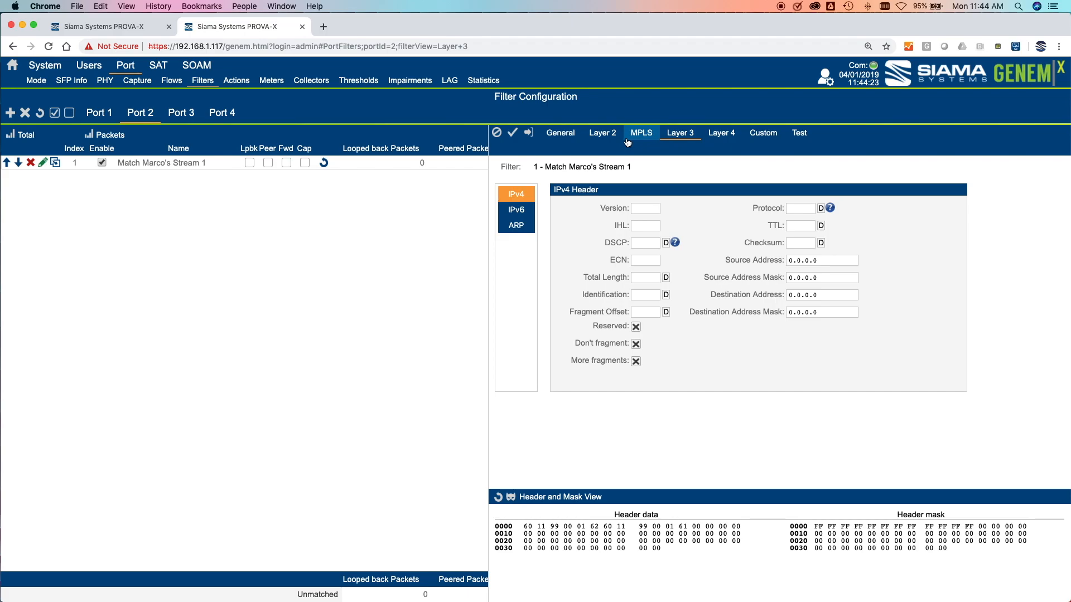
pyautogui.click(604, 137)
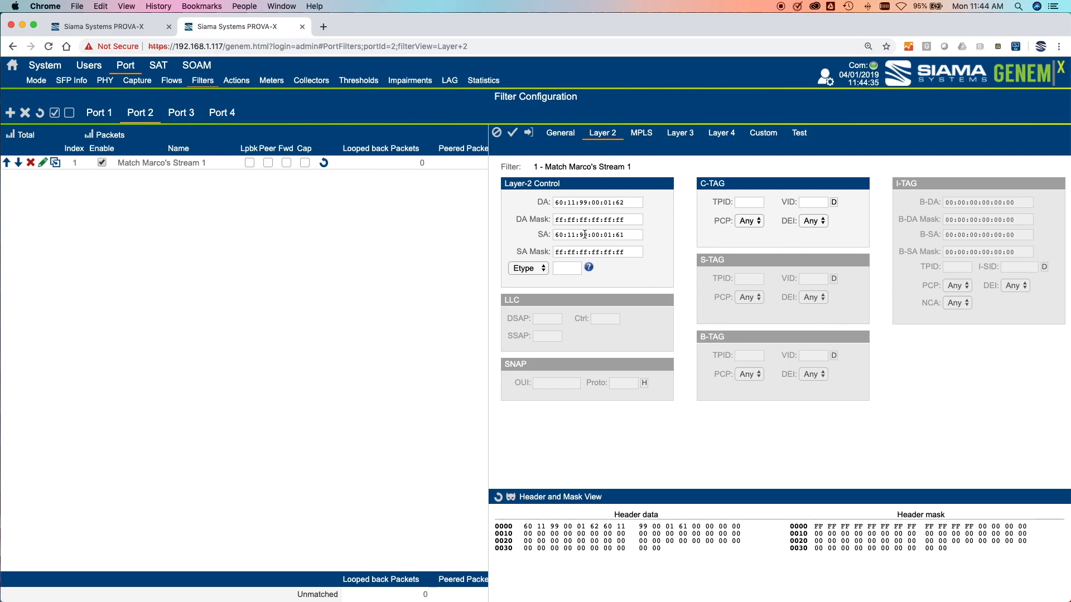
pyautogui.click(528, 133)
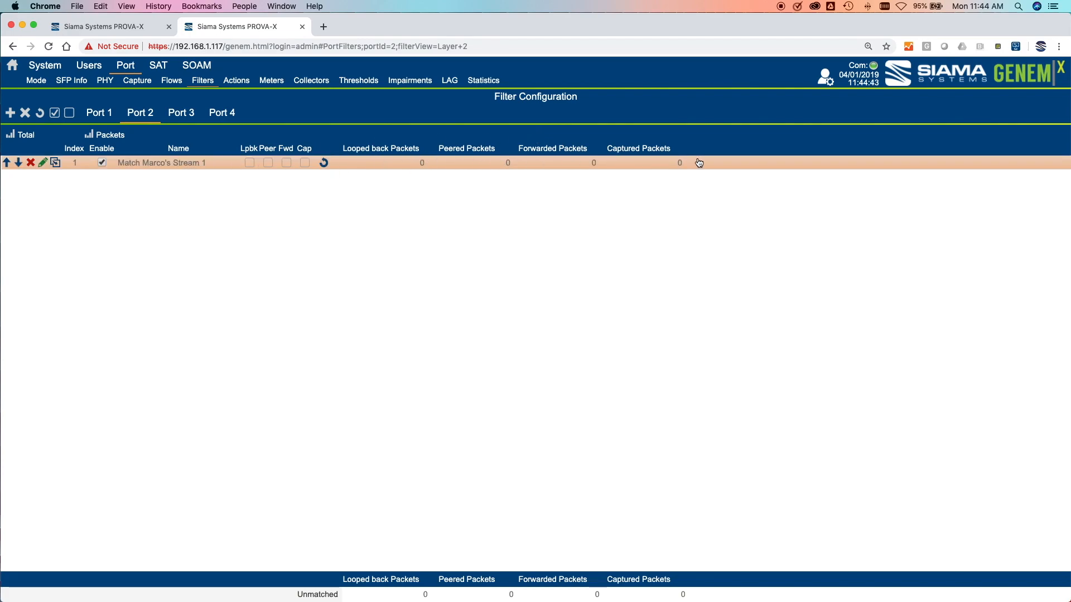
pyautogui.click(171, 163)
pyautogui.click(560, 134)
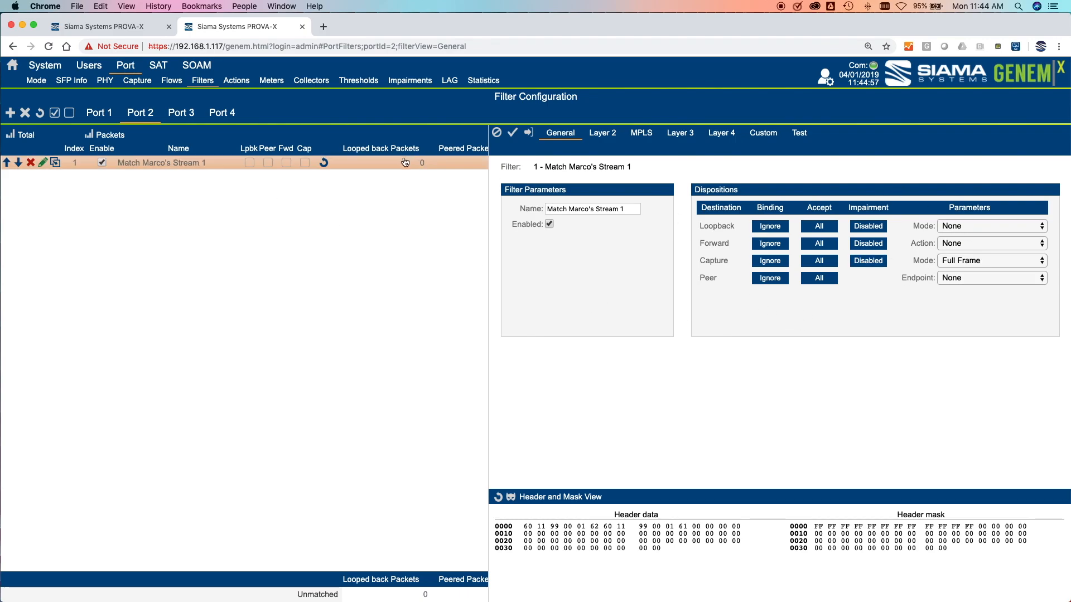
# Create a new collector on Port 2 and open its general parameters.
pyautogui.click(311, 81)
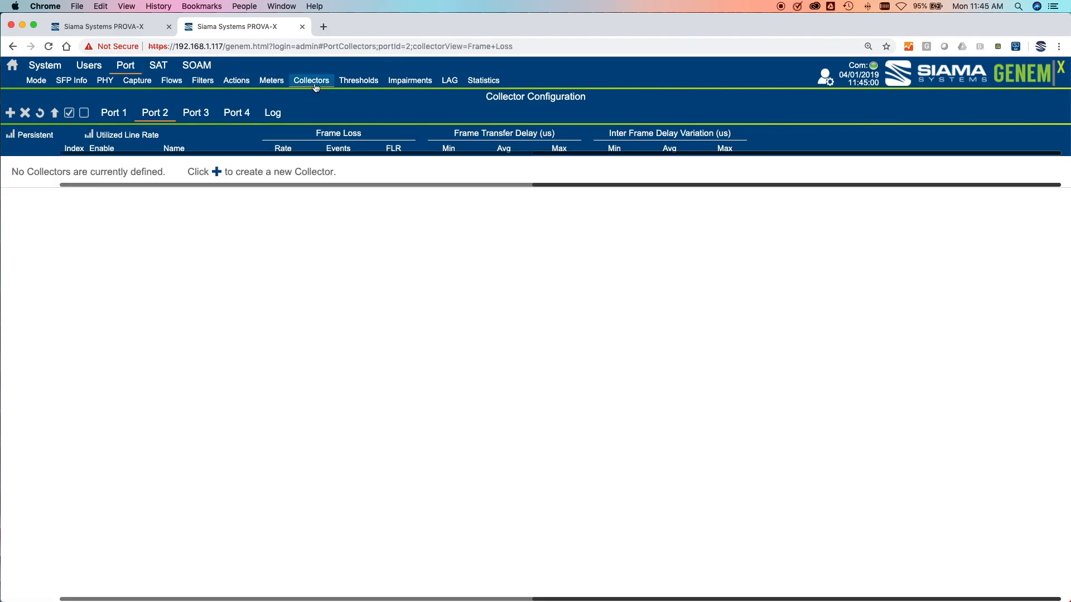
pyautogui.click(217, 172)
pyautogui.click(150, 163)
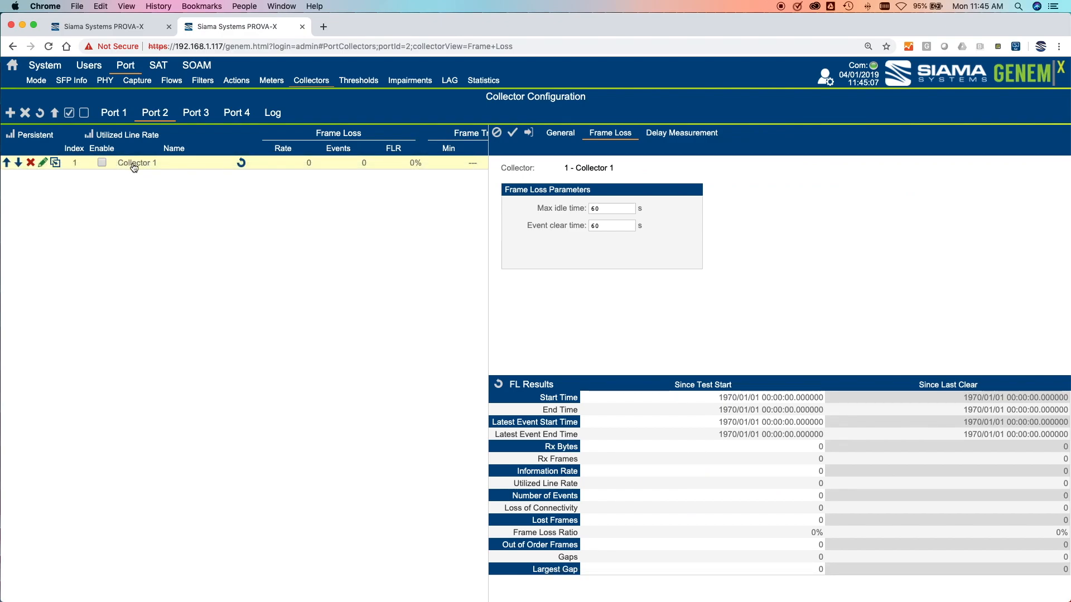
pyautogui.click(560, 133)
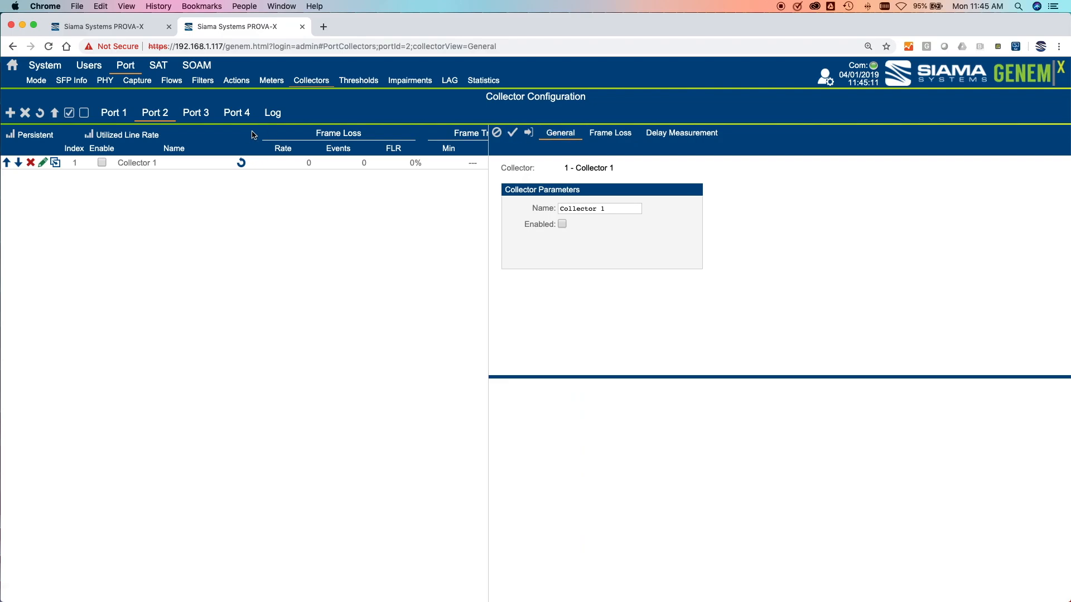
# Set the Port 2 filter's Peer binding to Forward with Collector 1 as the collector endpoint, apply it and close the filter editor.
pyautogui.click(203, 82)
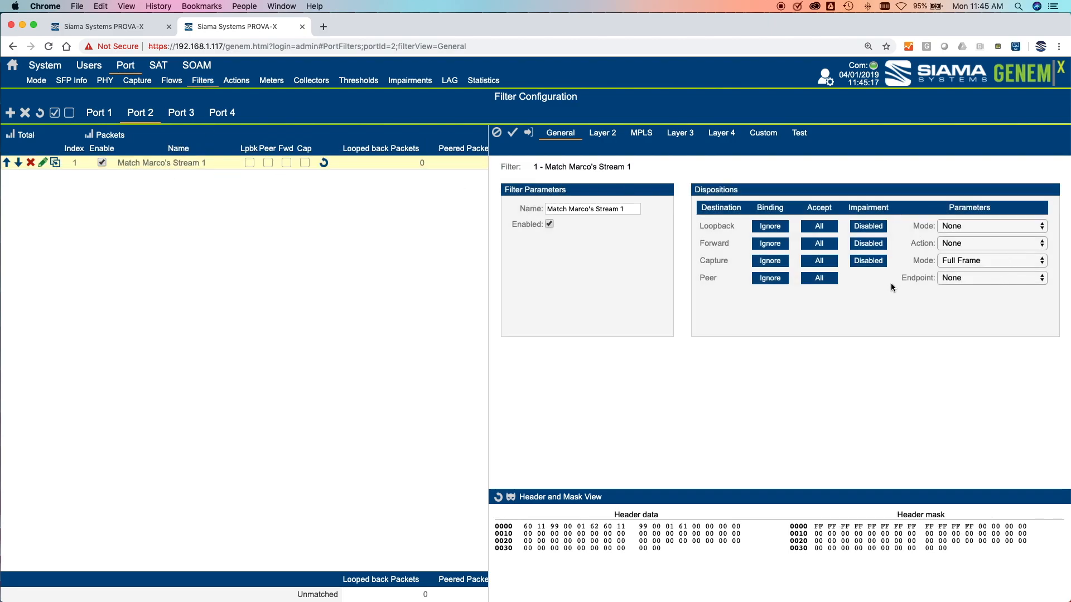
pyautogui.click(772, 281)
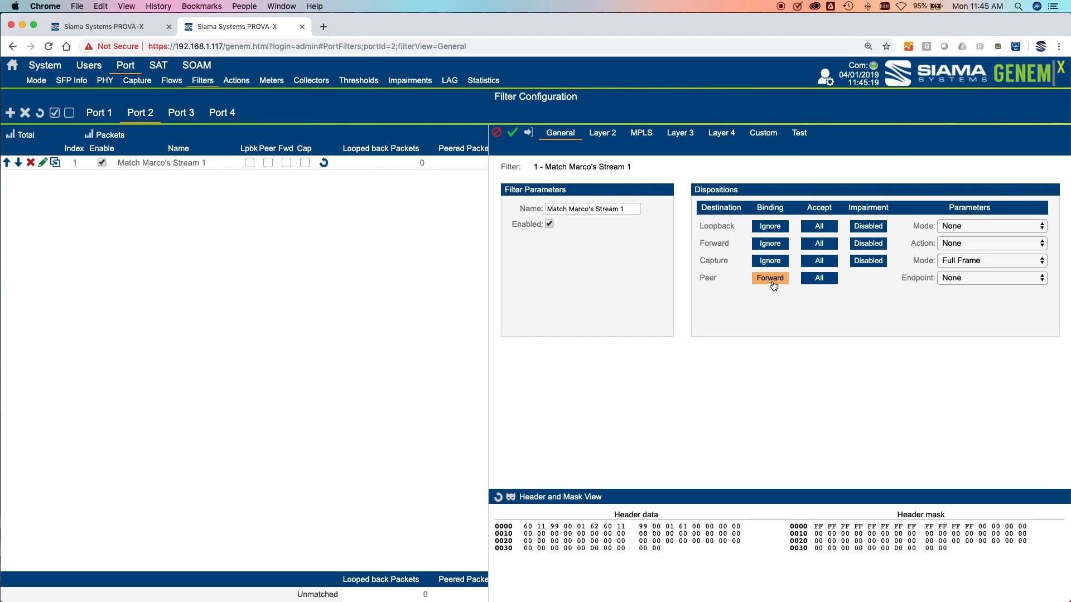
pyautogui.click(1018, 281)
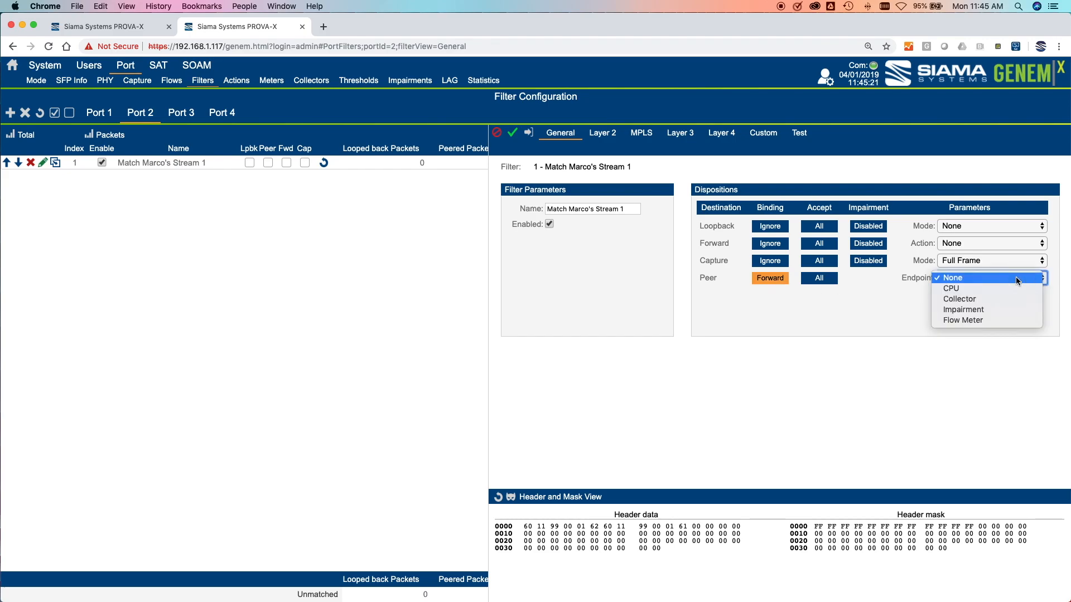
pyautogui.click(1028, 298)
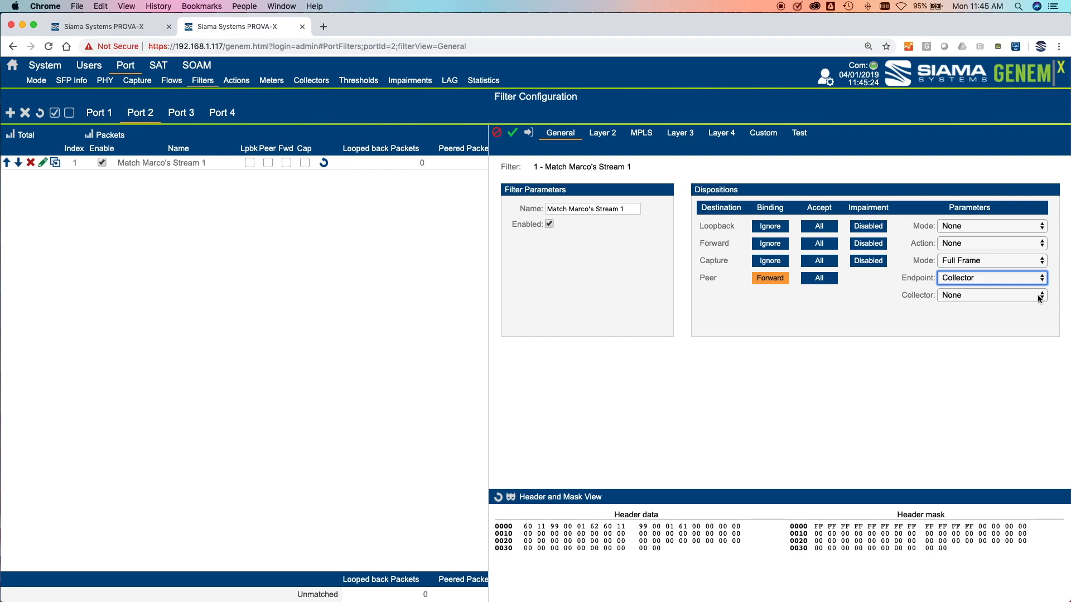
pyautogui.click(1040, 297)
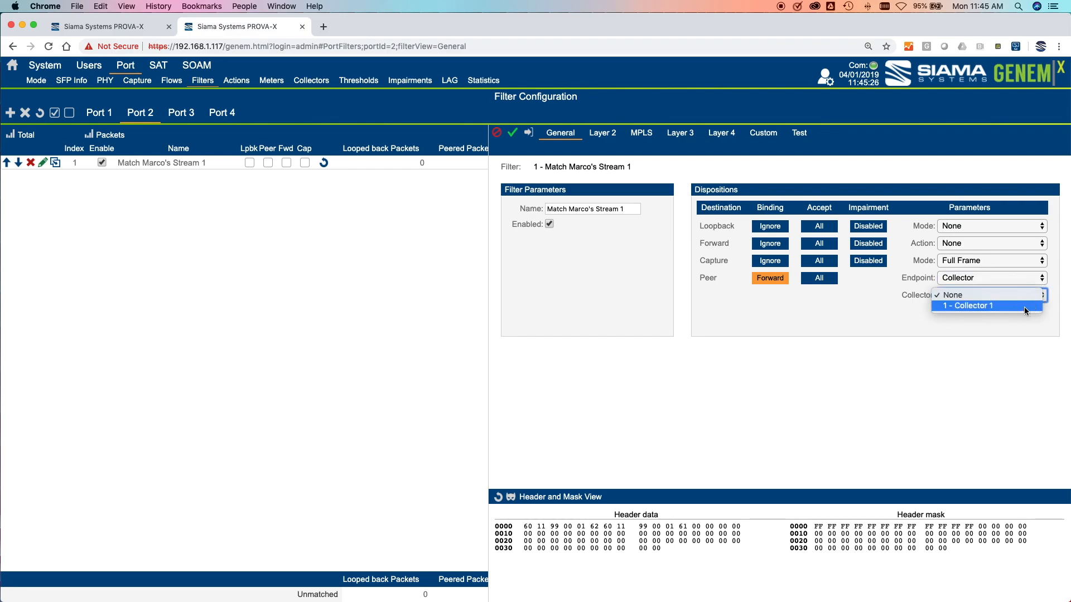
pyautogui.click(1024, 307)
pyautogui.click(512, 132)
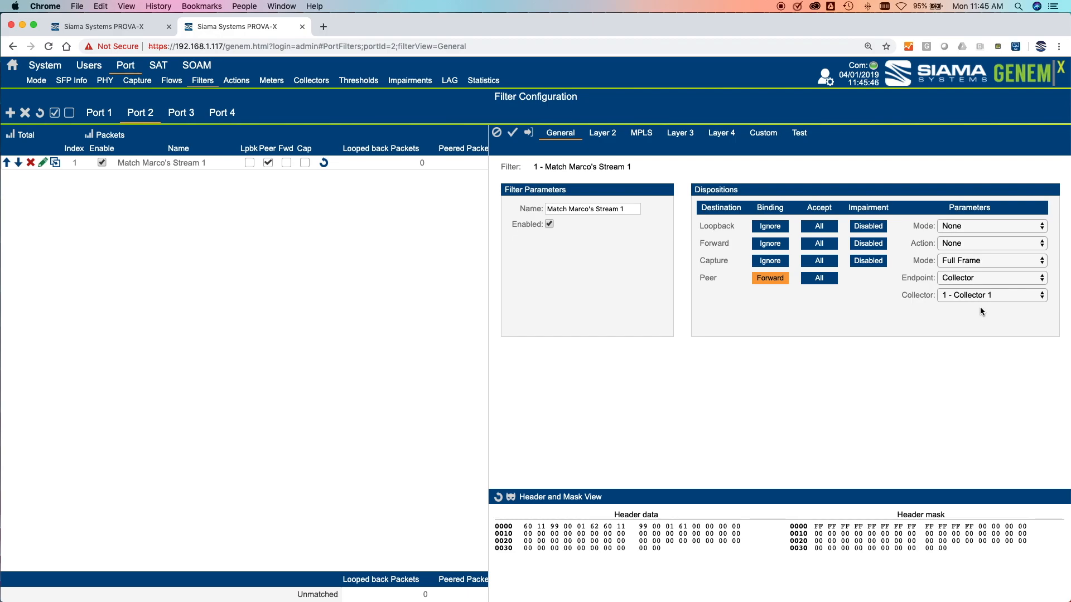
pyautogui.click(528, 132)
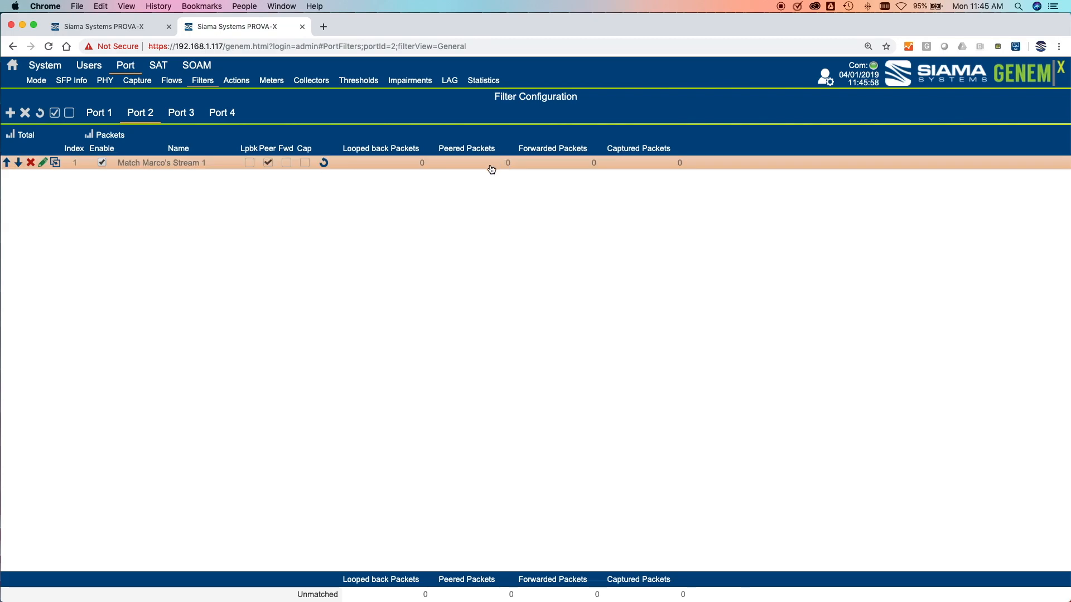
# Start packet generation on Port 1 and check the Port 2 filter's peered packet counter.
pyautogui.click(124, 28)
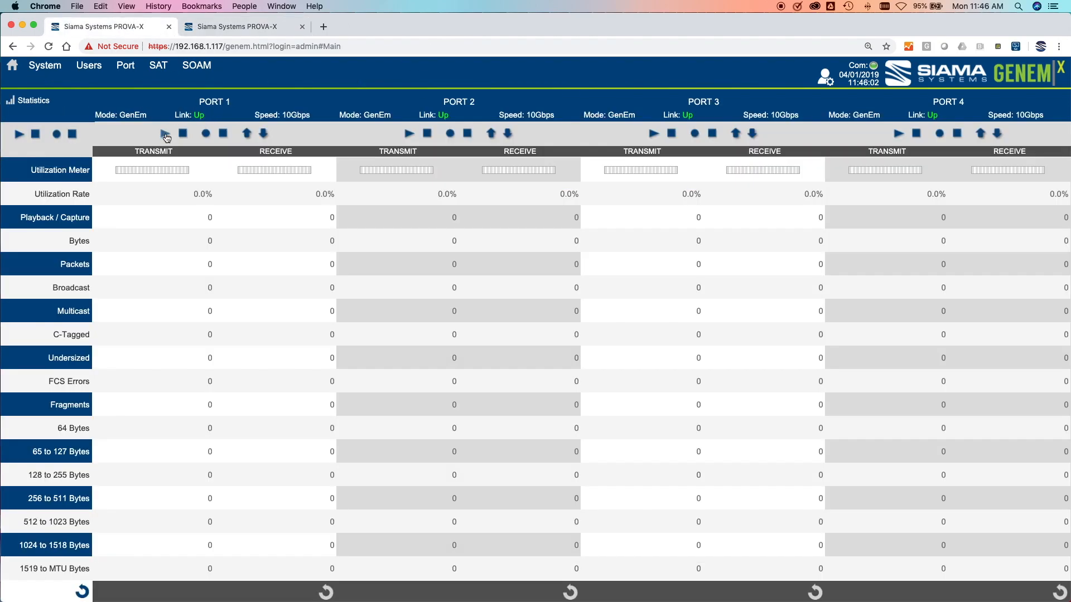
pyautogui.click(166, 135)
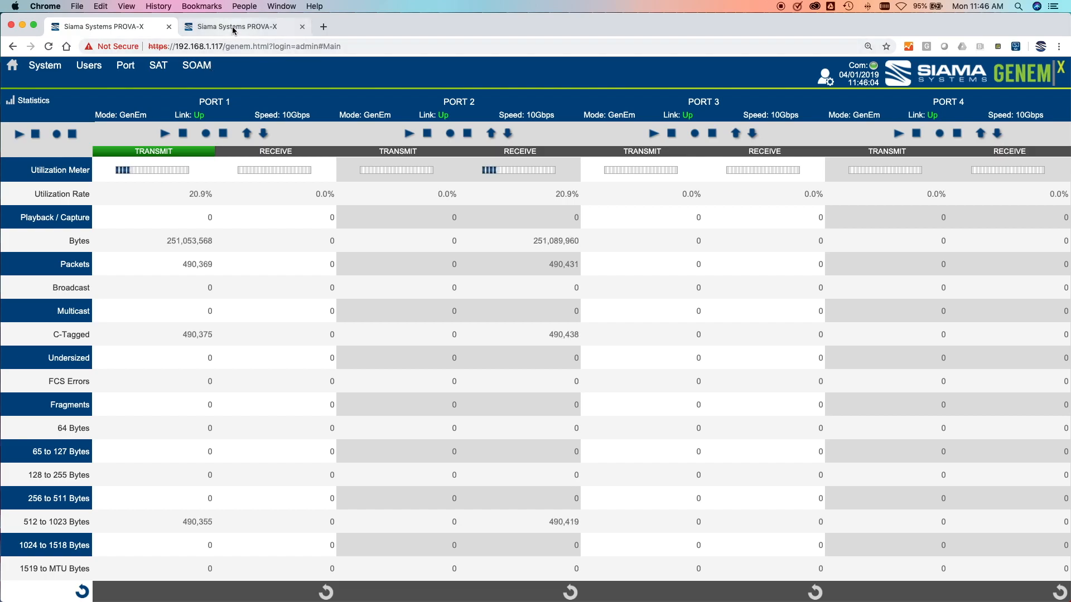
pyautogui.click(232, 26)
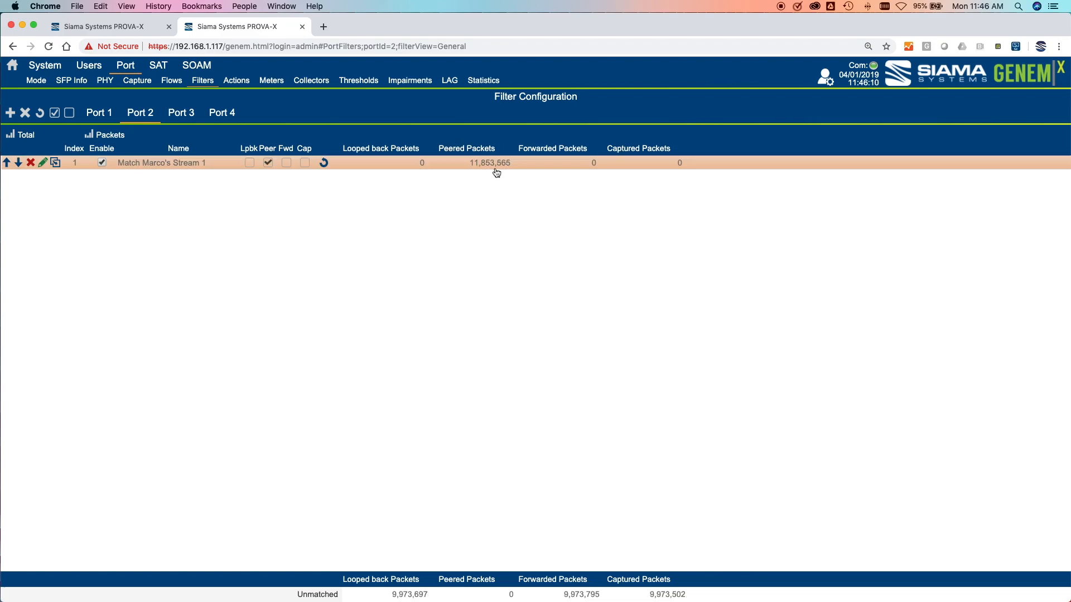
# Enable Collector 1 on Port 2 and view its frame loss and delay measurement results.
pyautogui.click(310, 81)
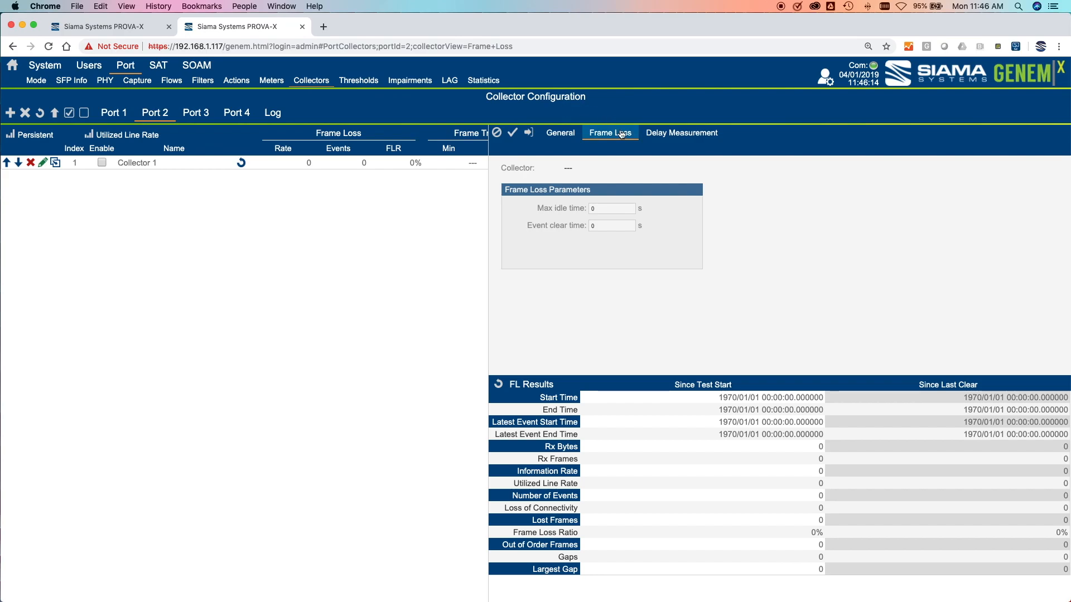
pyautogui.click(140, 166)
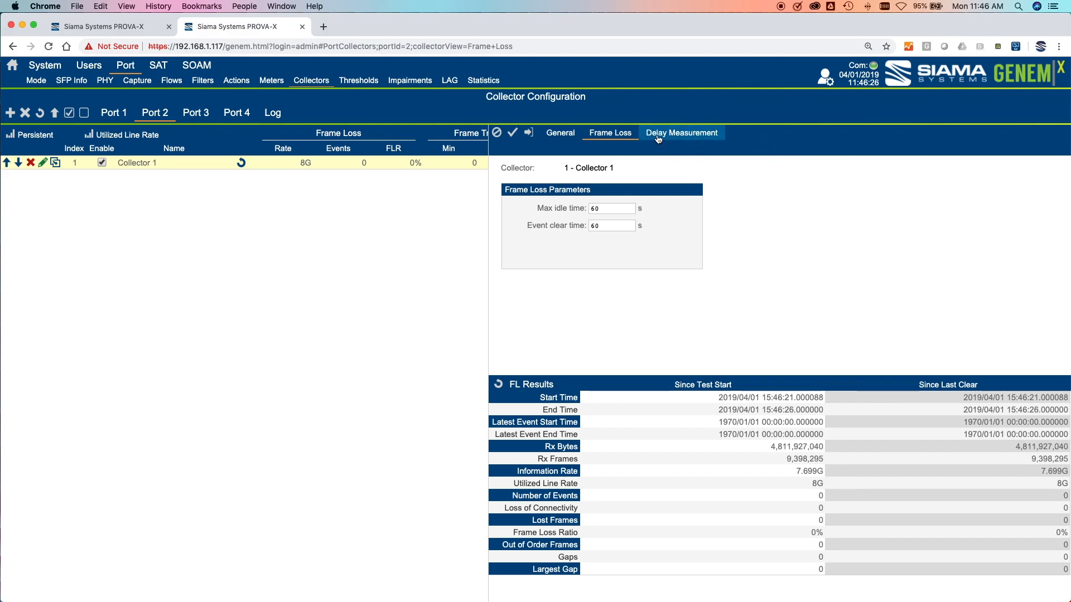
pyautogui.click(676, 139)
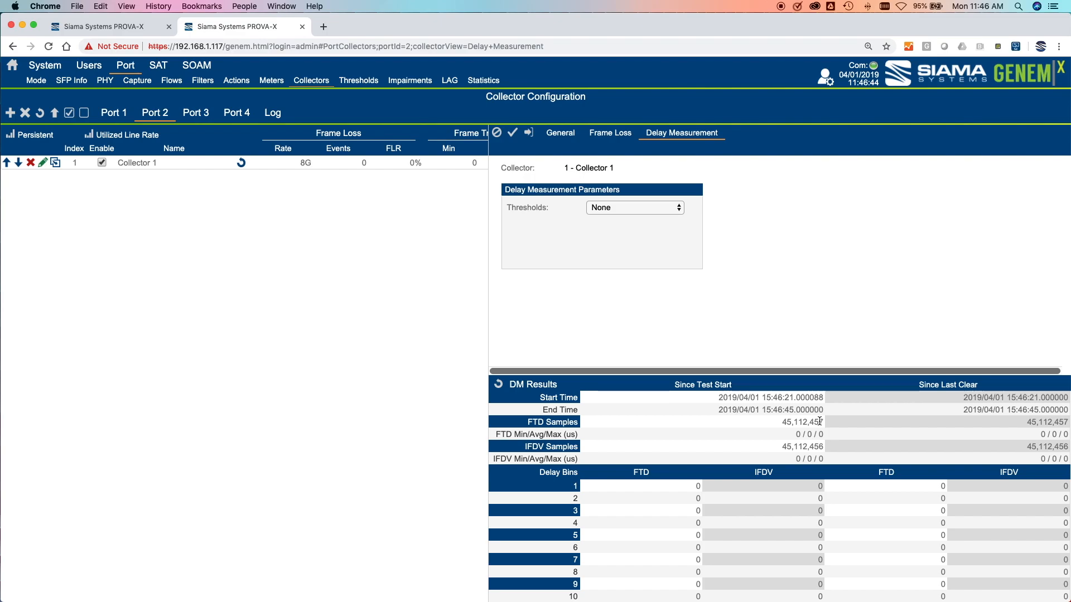
# Disable Collector 1 and export its log with DM results, FL results and clearable data included.
pyautogui.click(101, 163)
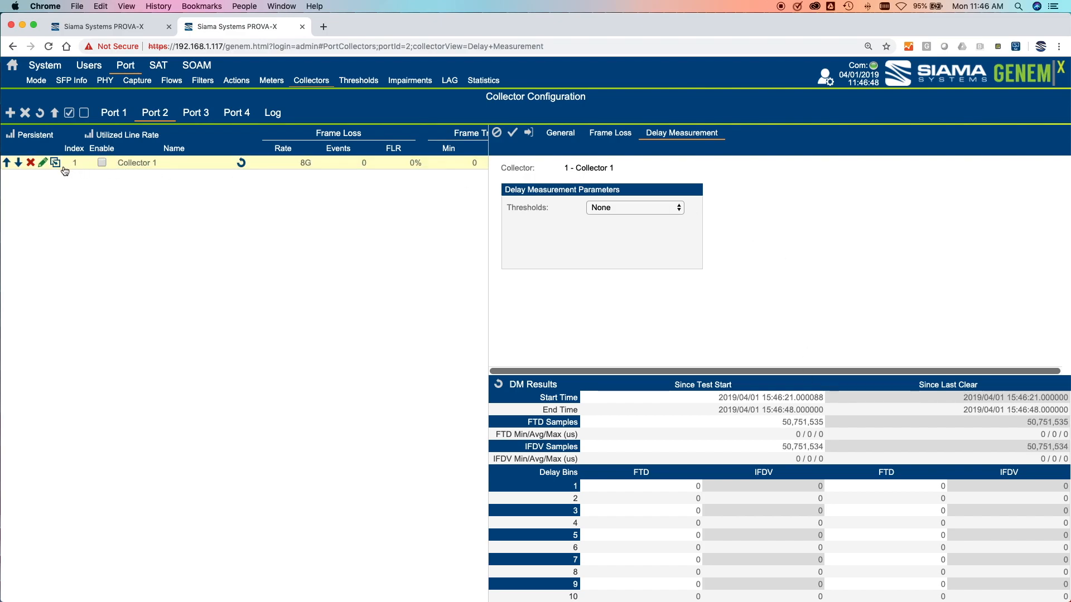
pyautogui.click(55, 114)
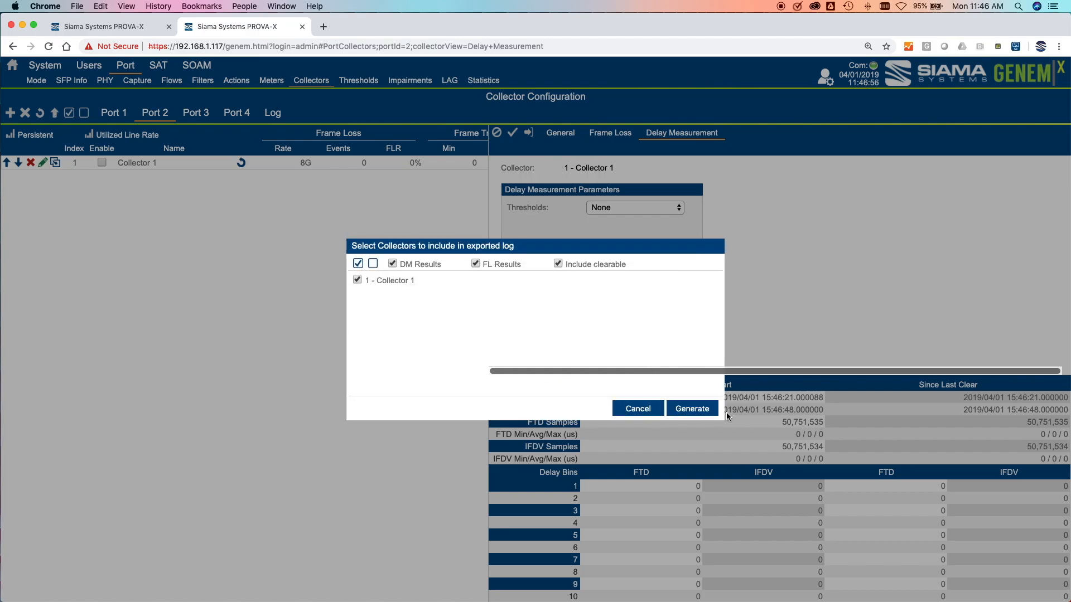
pyautogui.click(691, 408)
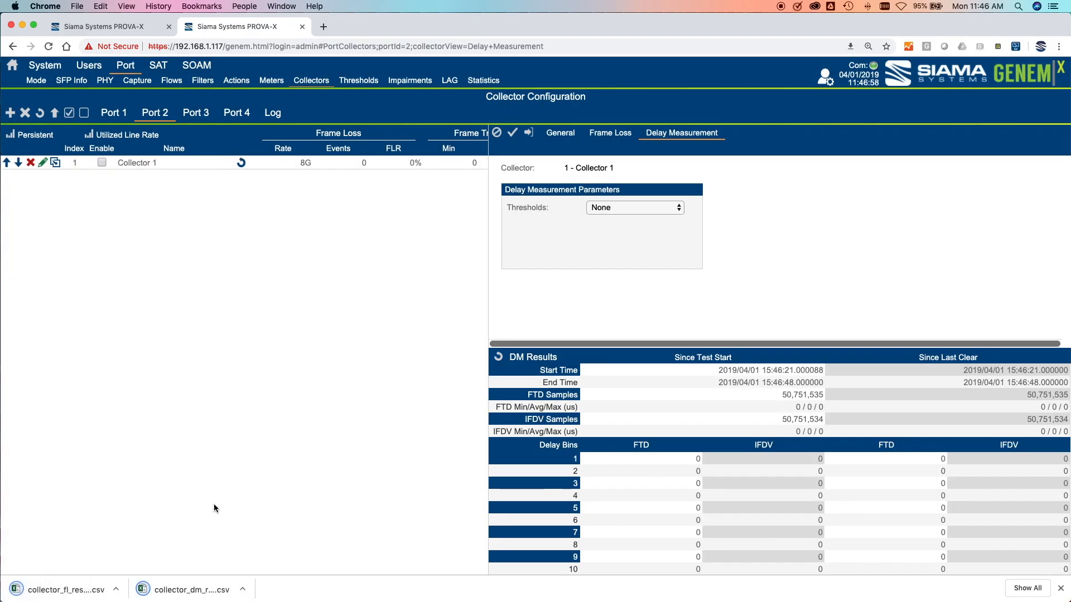
# Open the downloaded collector frame loss results CSV in Excel, review it and minimize the spreadsheet.
pyautogui.click(115, 589)
pyautogui.click(139, 546)
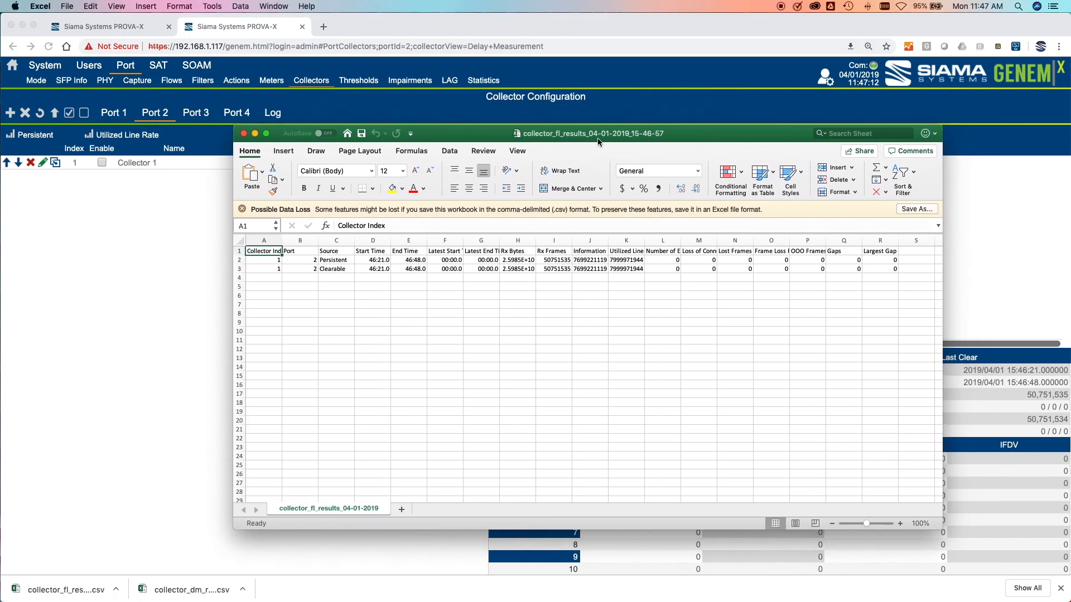
pyautogui.click(255, 134)
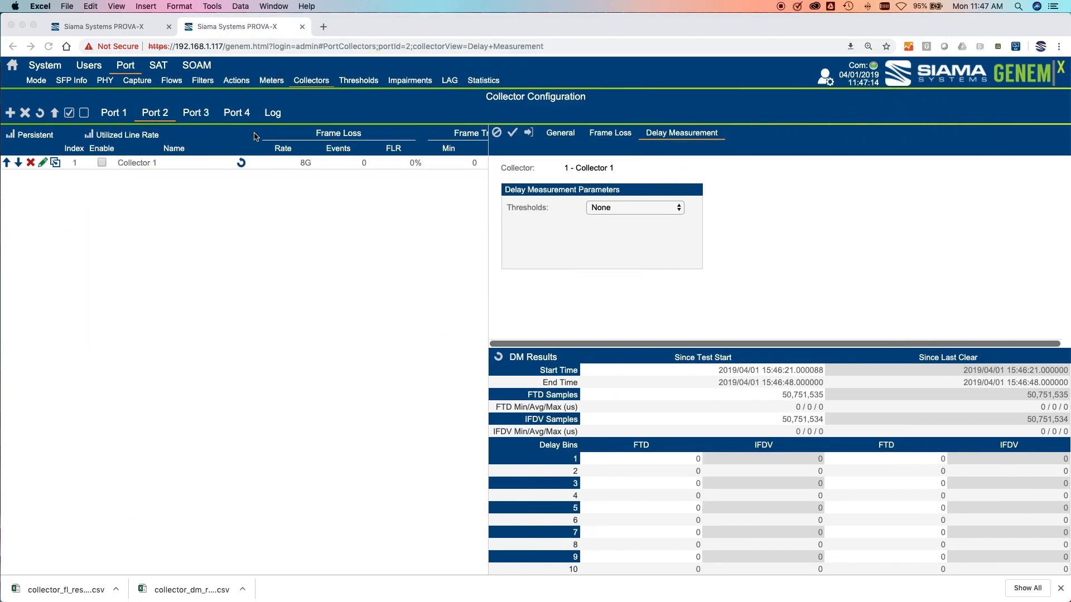
# Stop packet generation on Port 1 and return to the overall port statistics page.
pyautogui.click(132, 26)
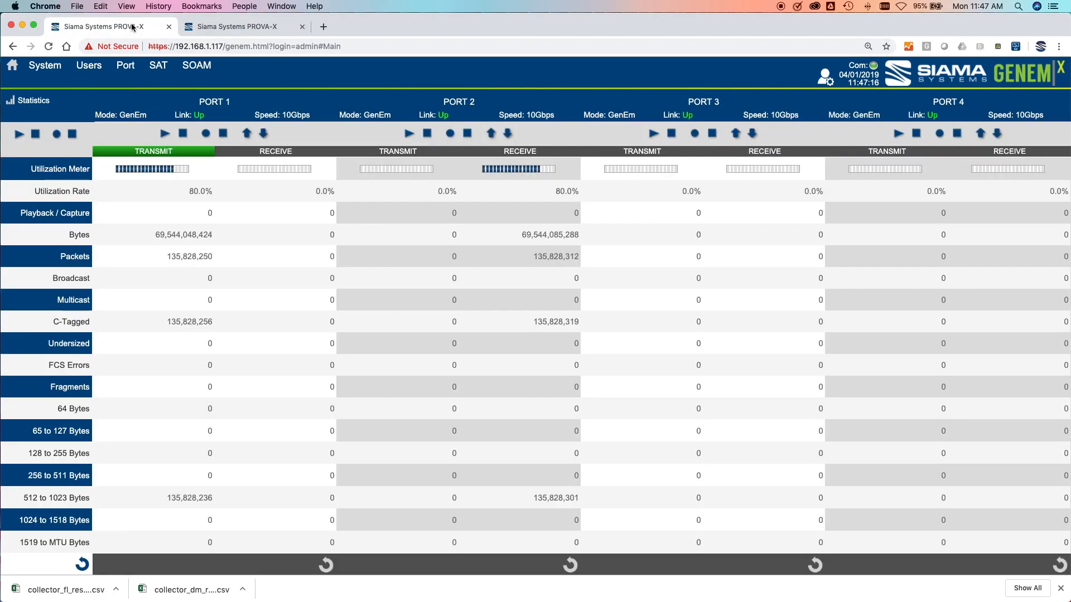
pyautogui.click(183, 134)
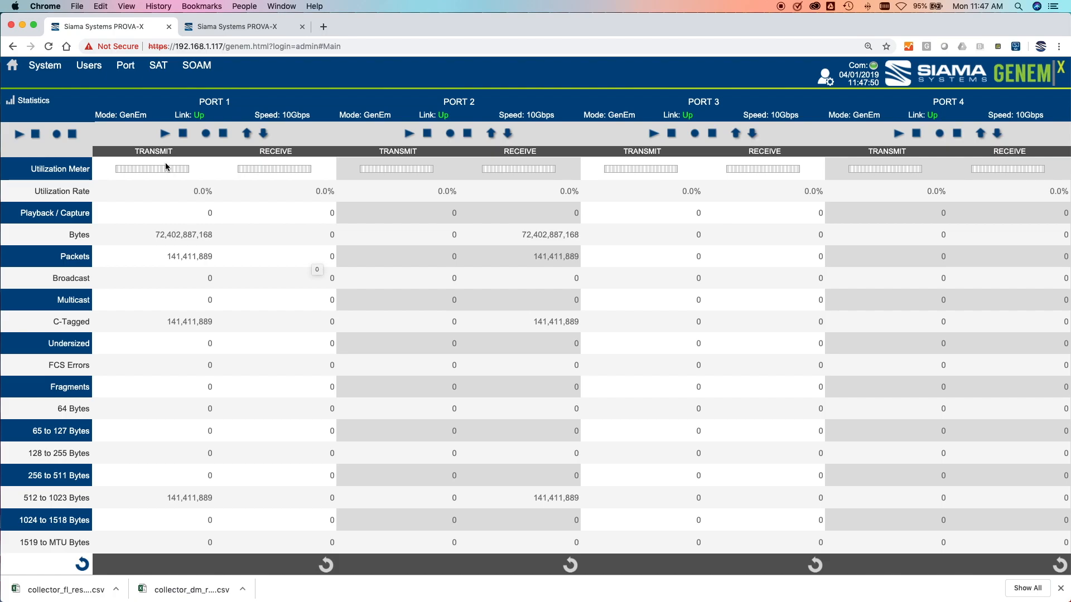
pyautogui.click(125, 69)
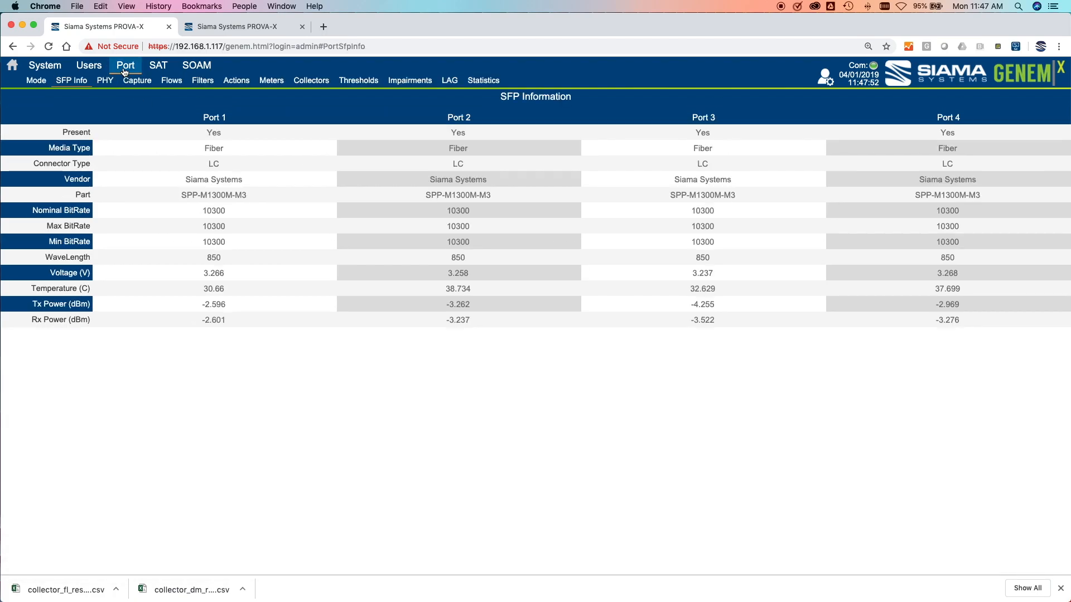
pyautogui.click(12, 66)
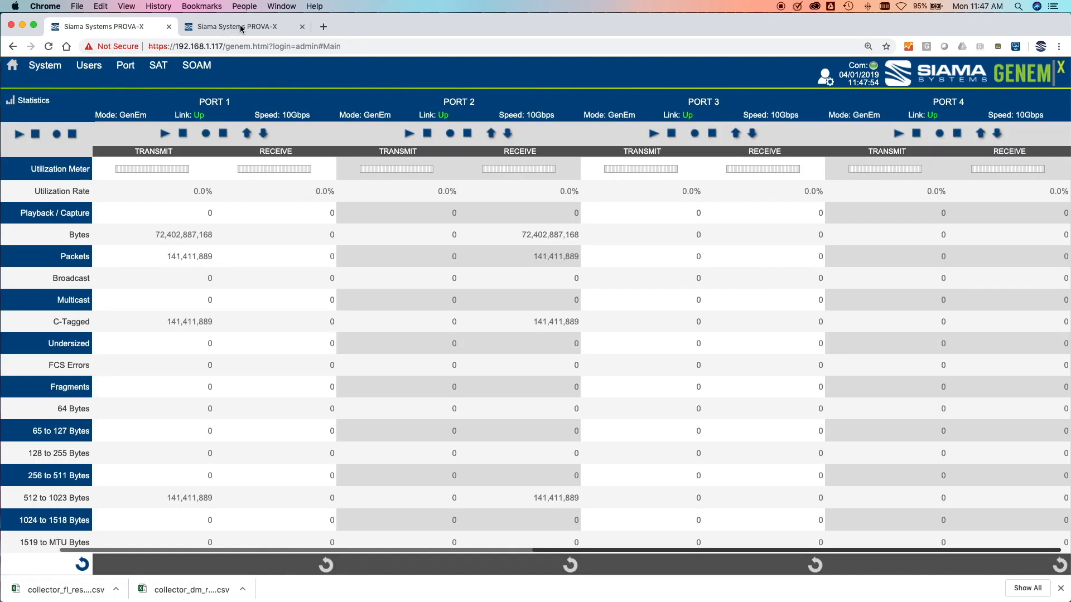
# Switch the Port 2 filter's destination from peer to loopback and open the filter in the editor.
pyautogui.click(240, 25)
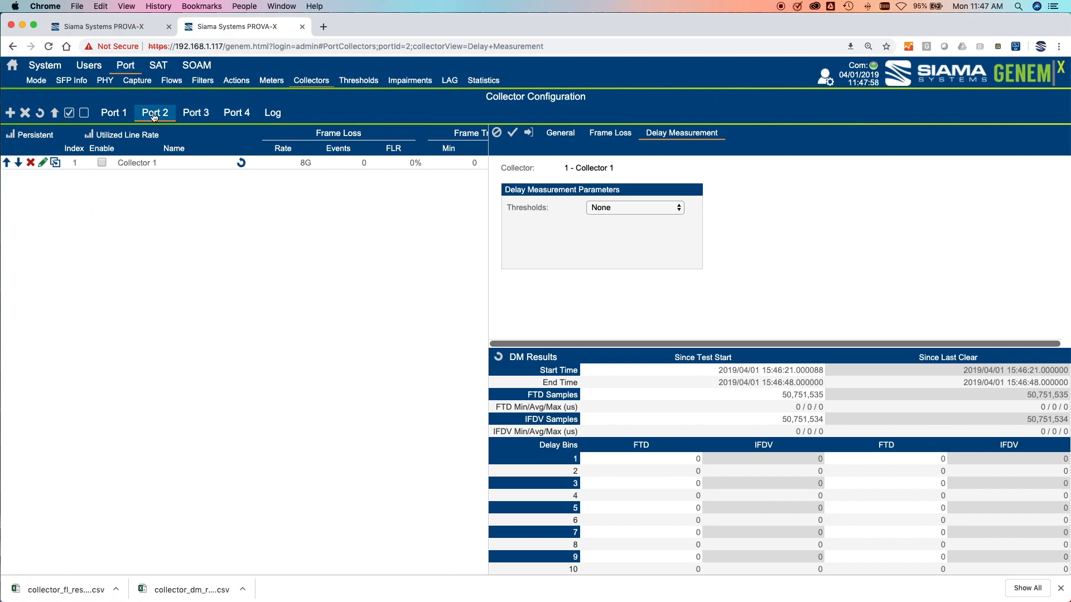
pyautogui.click(197, 83)
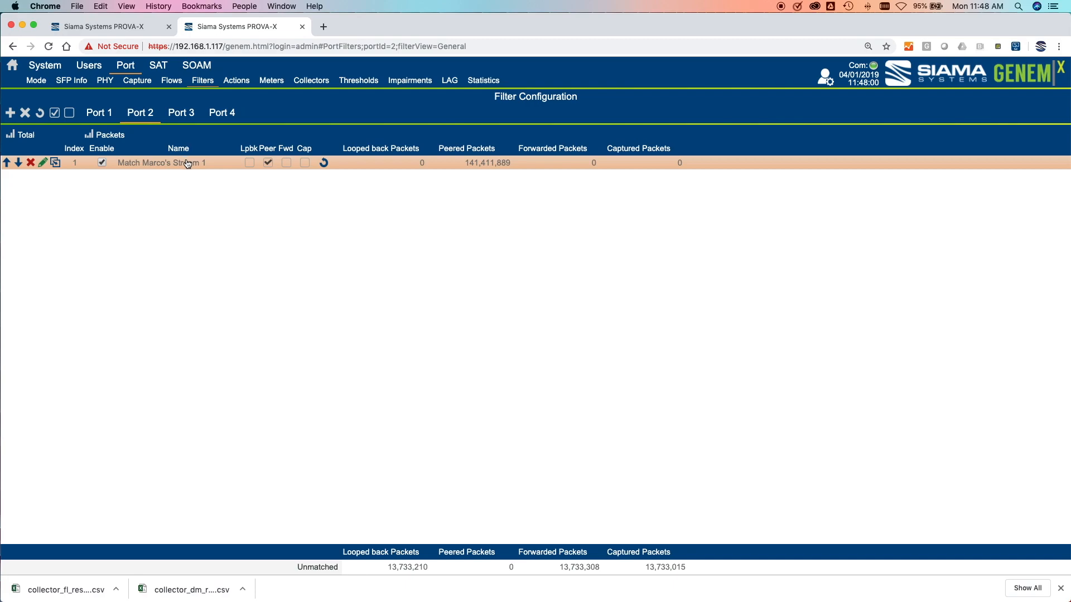
pyautogui.click(268, 163)
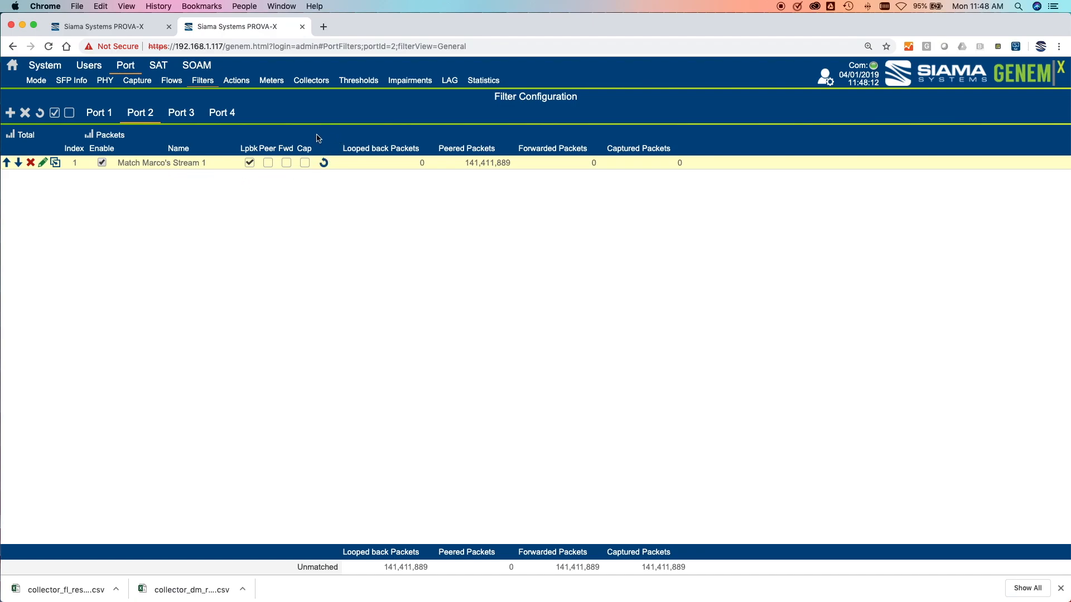
pyautogui.click(160, 164)
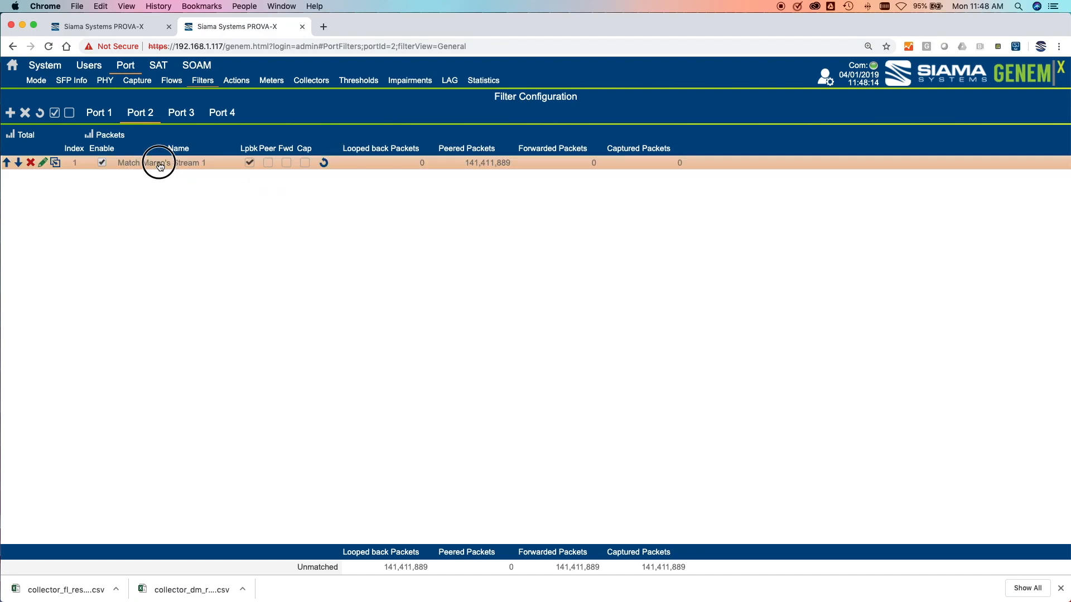
# Clear the statistics of all ports, then generate packets on Port 1 briefly to check the looped-back traffic.
pyautogui.click(87, 28)
pyautogui.click(82, 565)
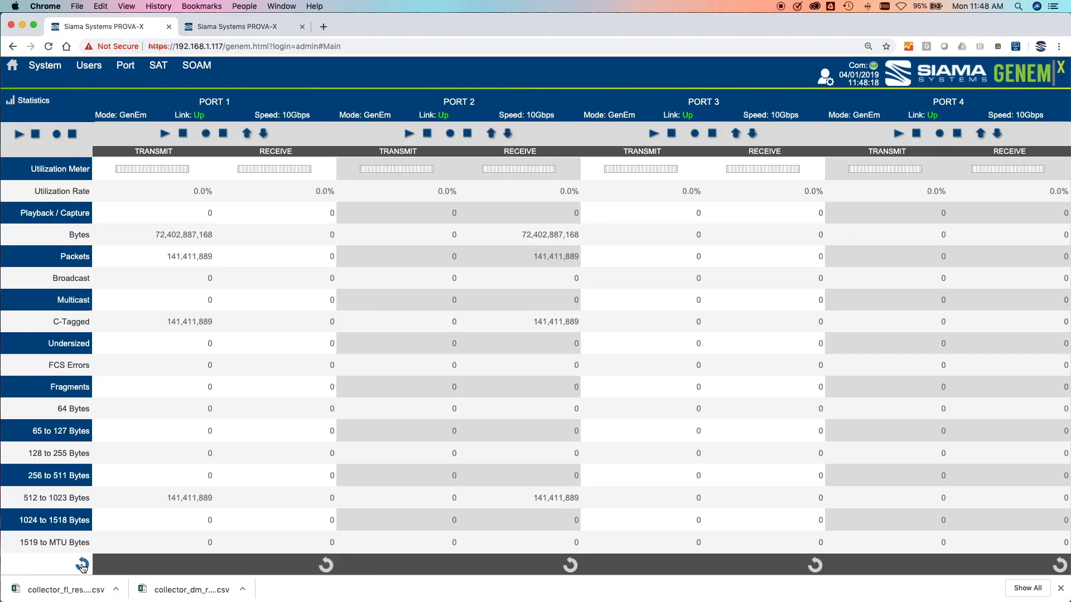
pyautogui.click(1060, 588)
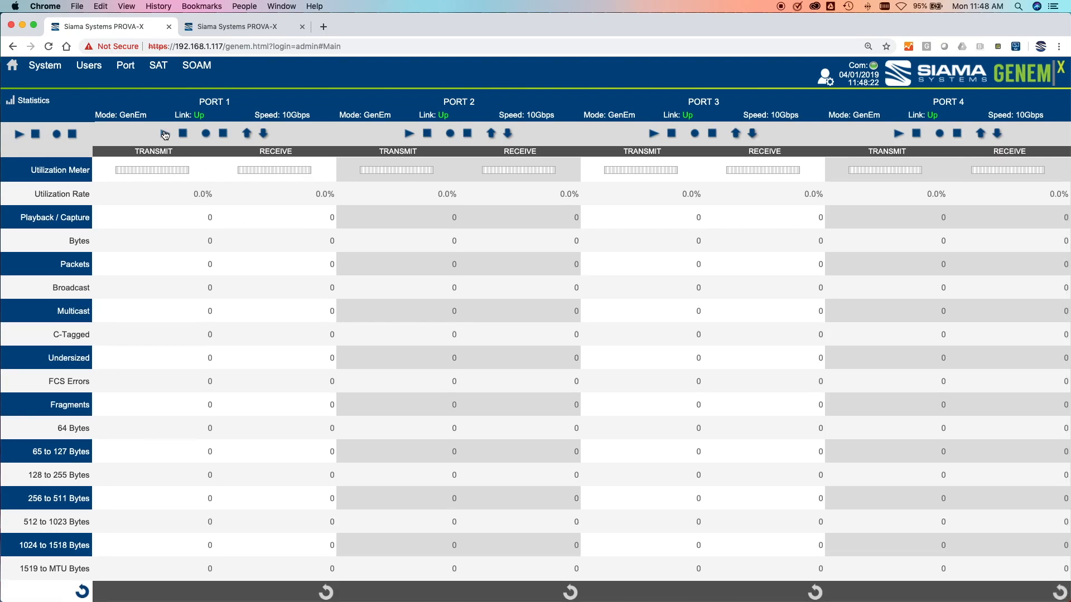
pyautogui.click(164, 134)
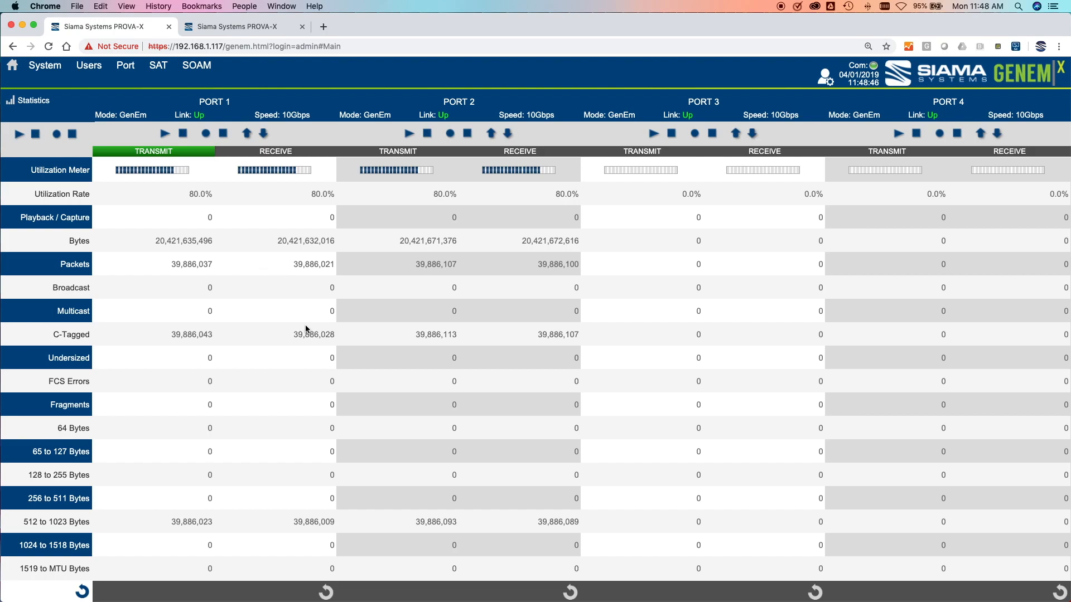
pyautogui.click(183, 134)
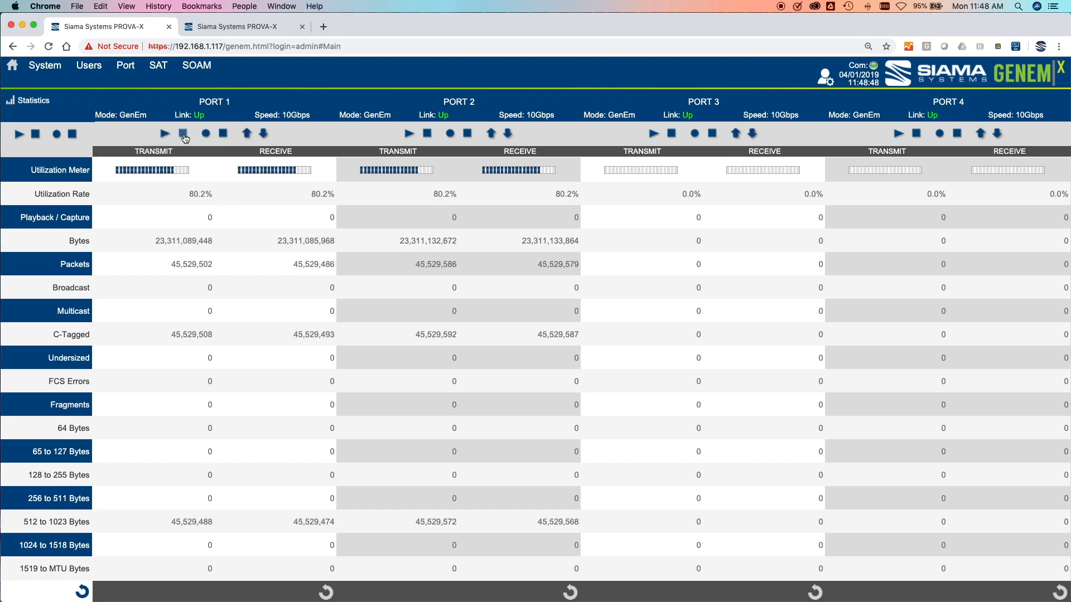
# Set the Port 2 filter's Loopback mode to Auto-Reply Host and apply the change.
pyautogui.click(232, 28)
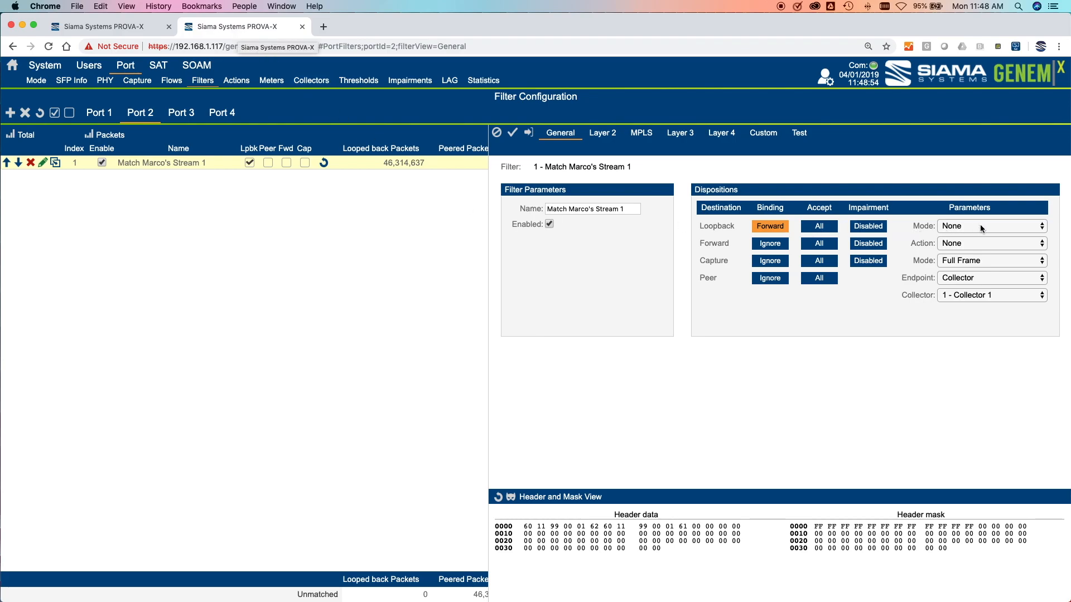
pyautogui.click(1041, 229)
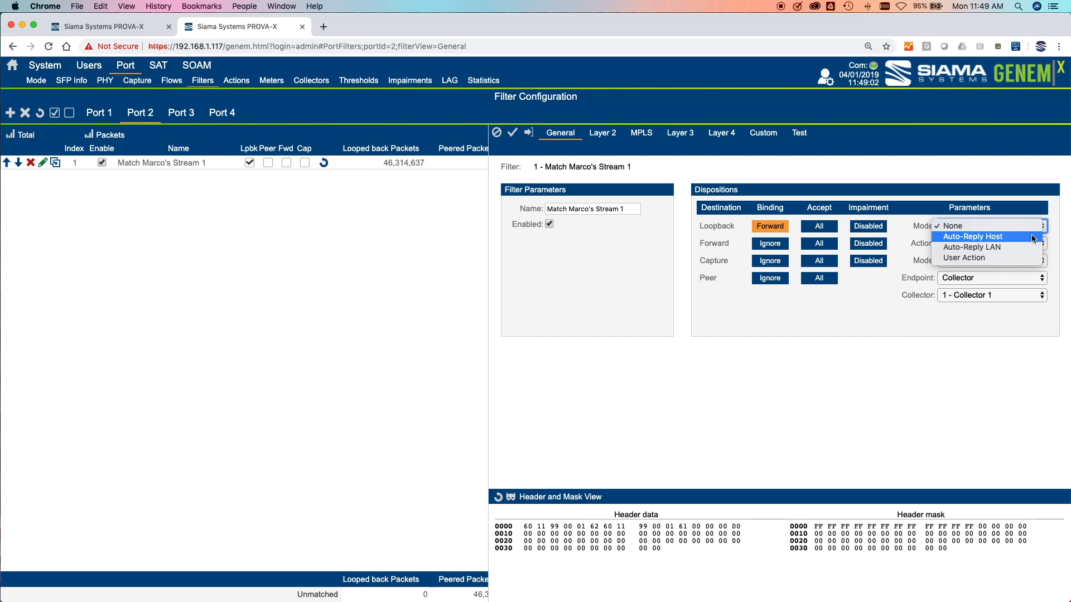
pyautogui.click(997, 239)
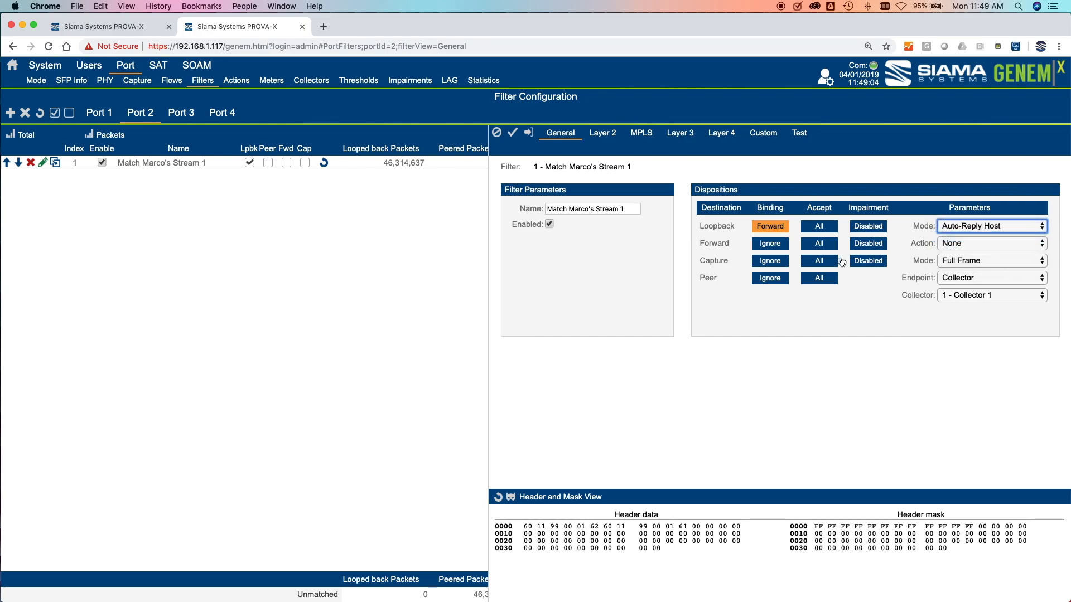
pyautogui.click(511, 133)
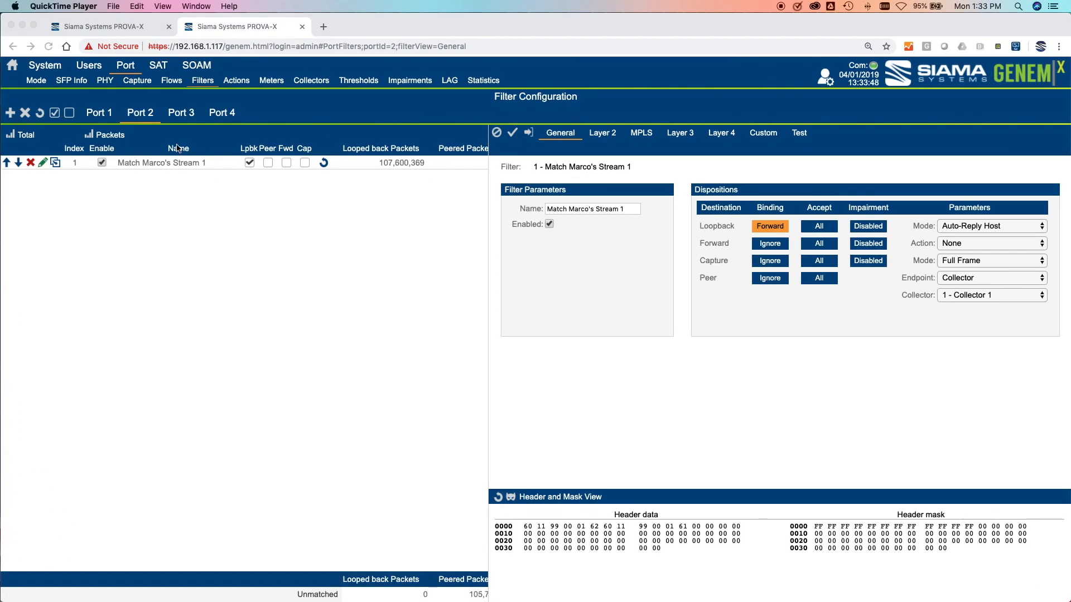
# Close the filter editor to check the Port 2 filter's packet counters, and reopen the filter.
pyautogui.click(167, 163)
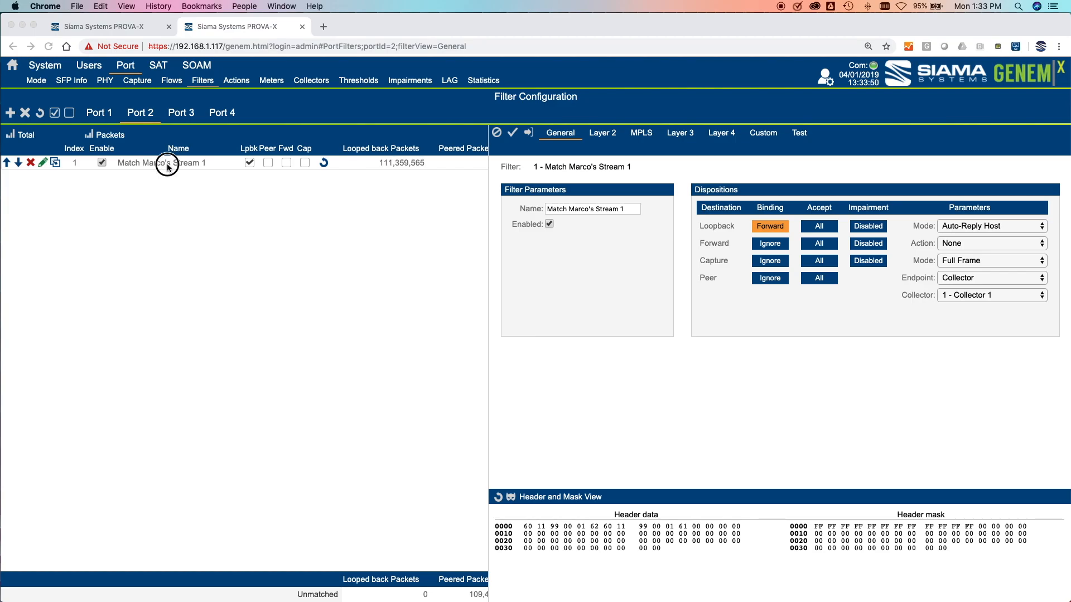
pyautogui.click(528, 133)
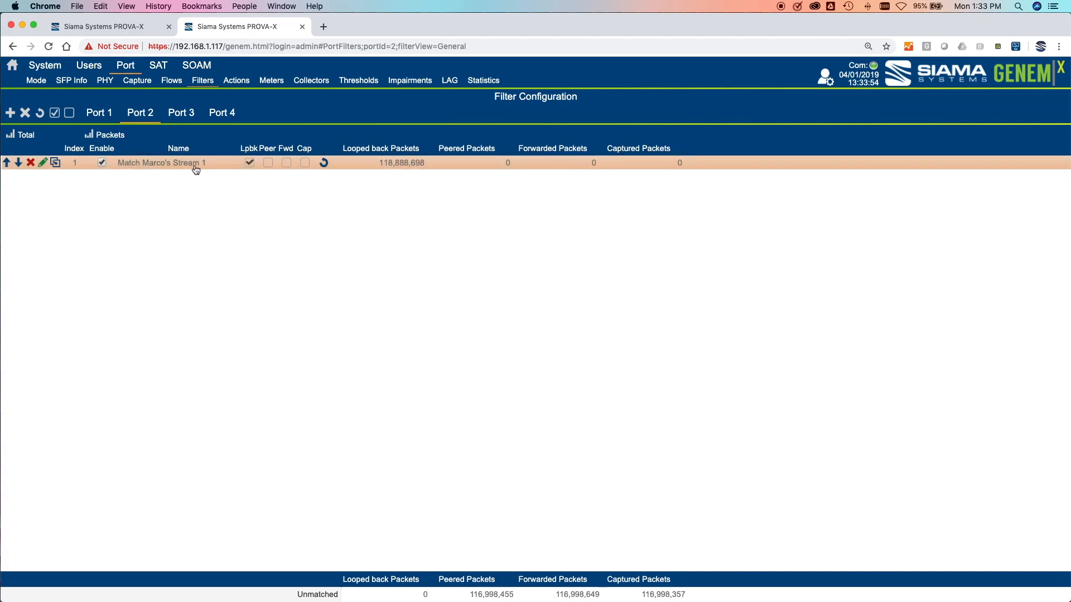
pyautogui.click(194, 167)
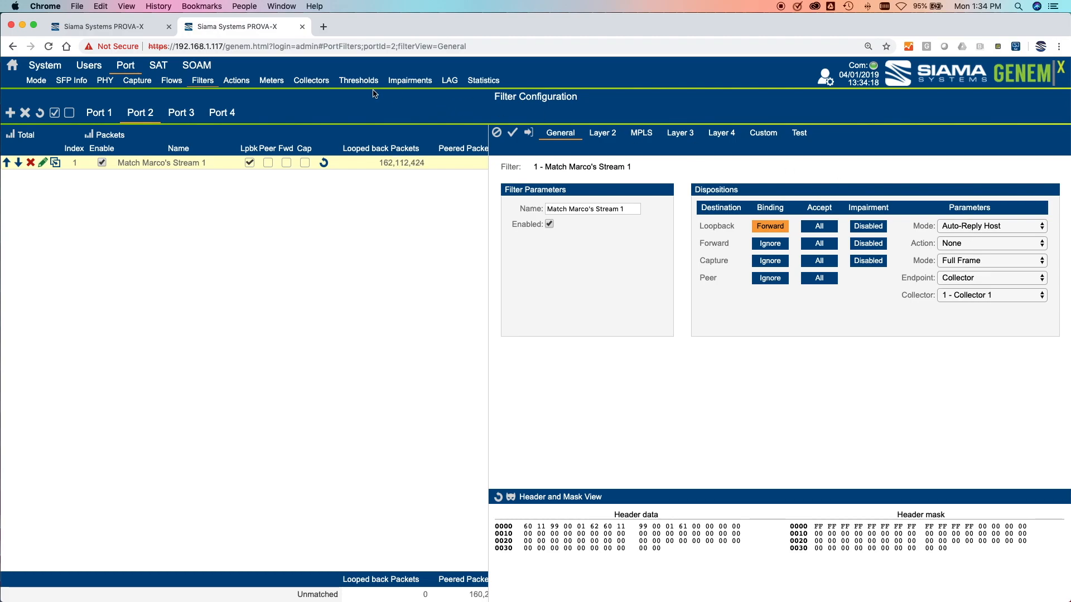
# Check the transmit and receive statistics of Ports 1 and 2, and stop packet generation on Port 1.
pyautogui.click(103, 31)
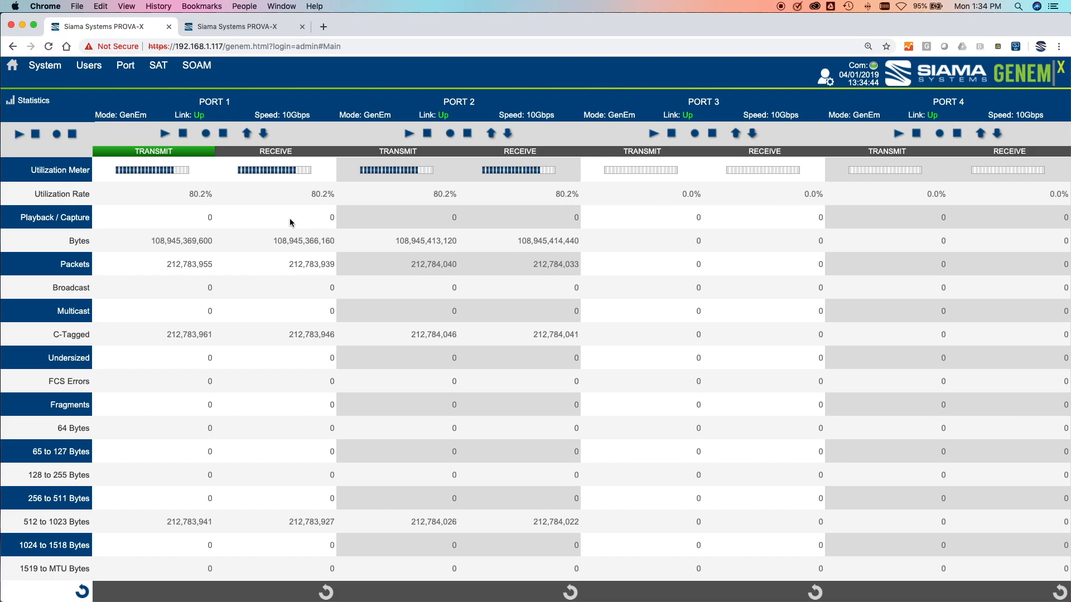
pyautogui.click(264, 26)
pyautogui.click(107, 26)
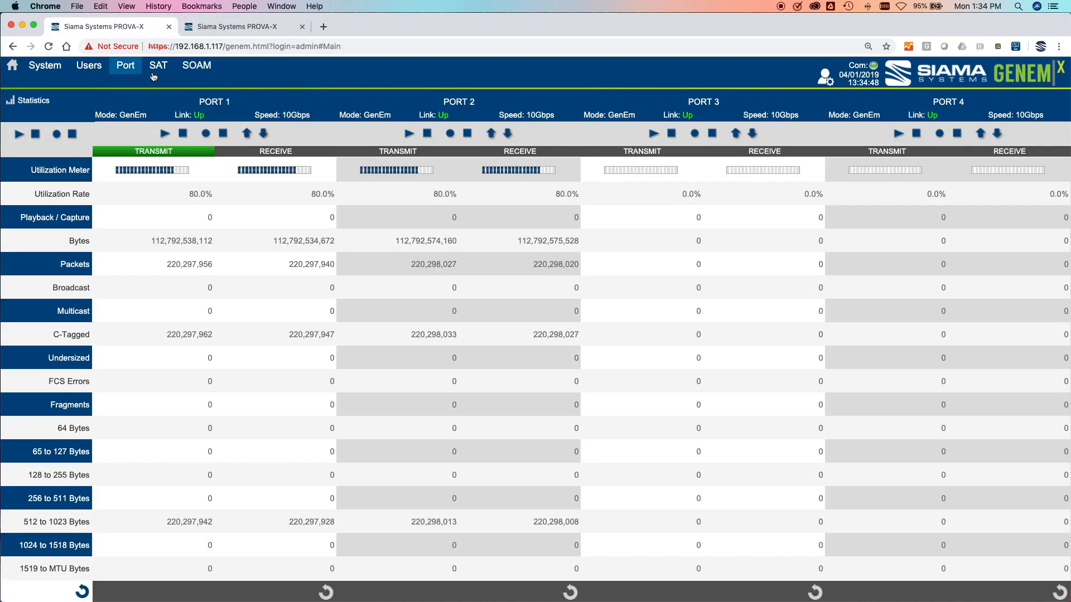
pyautogui.click(184, 135)
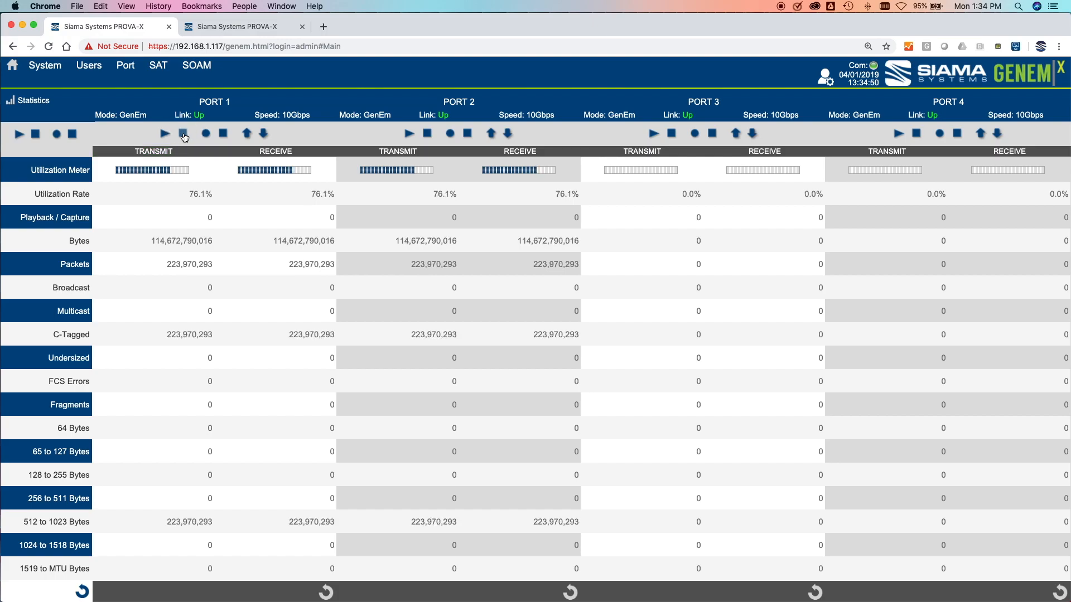
# Create a capture buffer in the Port 1 capture configuration and set its size to 1 MB.
pyautogui.click(245, 28)
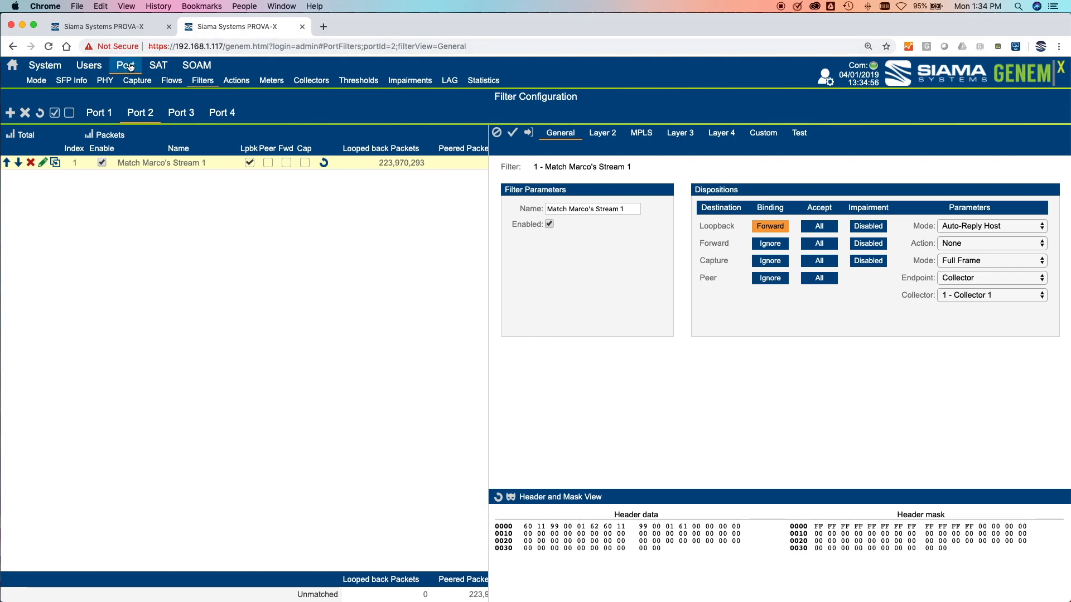
pyautogui.click(137, 81)
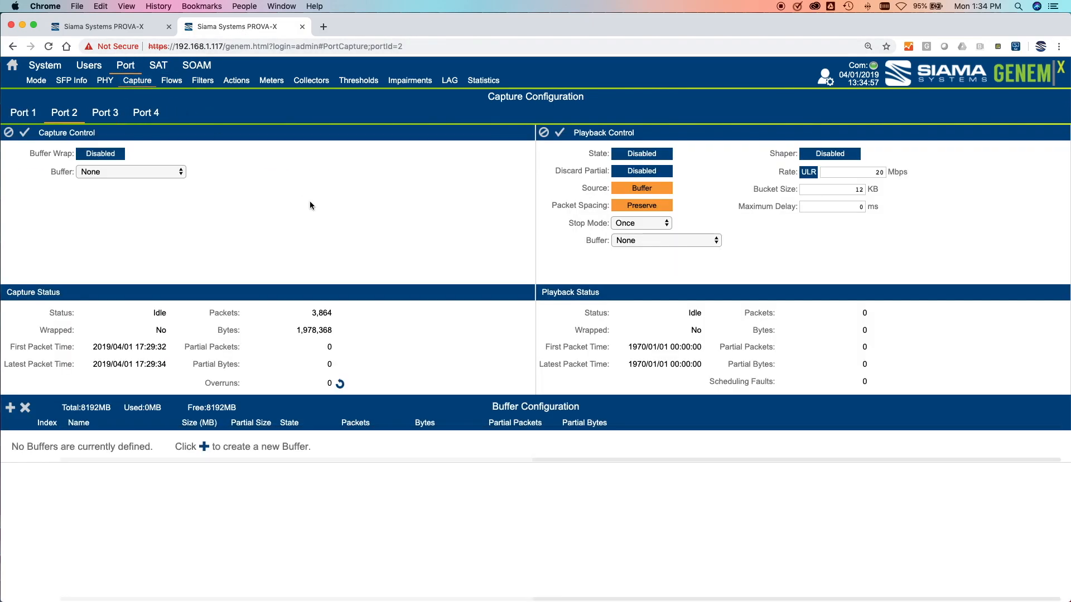
pyautogui.click(23, 112)
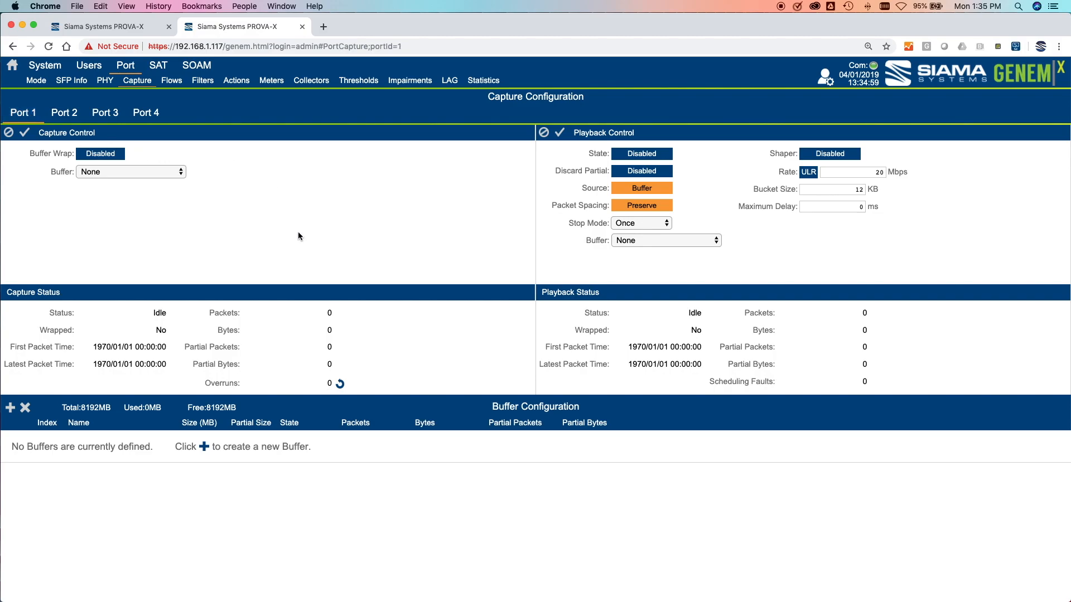
pyautogui.click(204, 447)
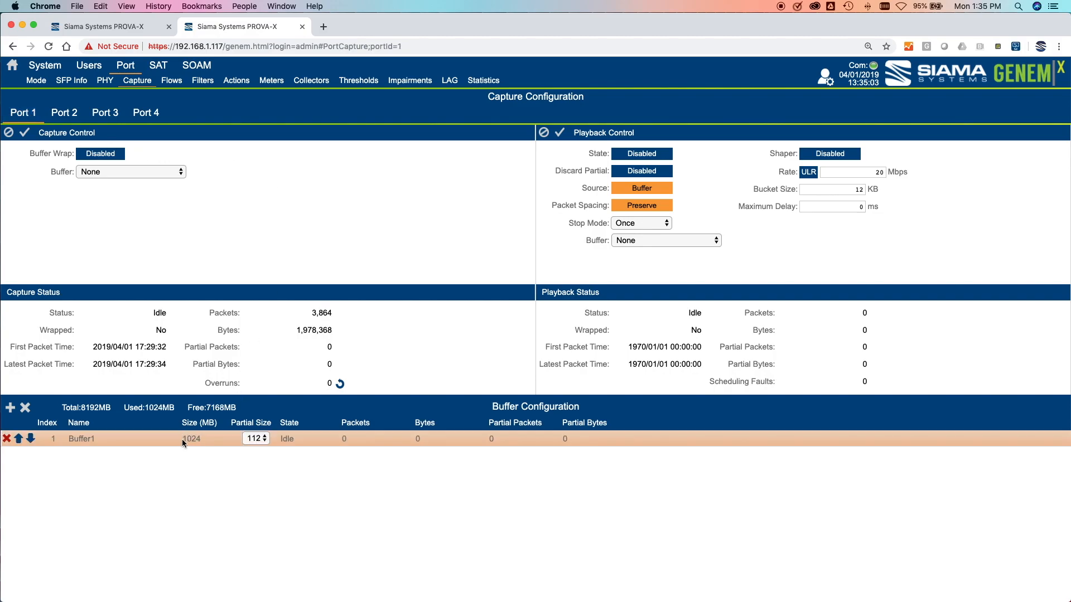
pyautogui.click(202, 438)
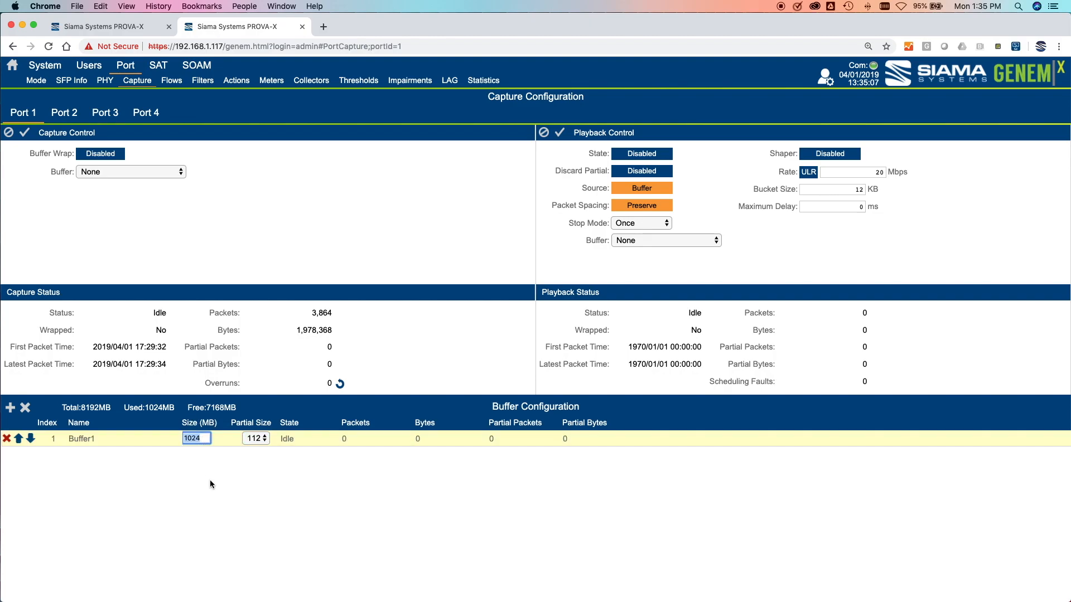
pyautogui.write('1')
pyautogui.press('Return')
# Assign Buffer1 to the Port 1 capture control and apply the setting.
pyautogui.click(158, 169)
pyautogui.click(156, 183)
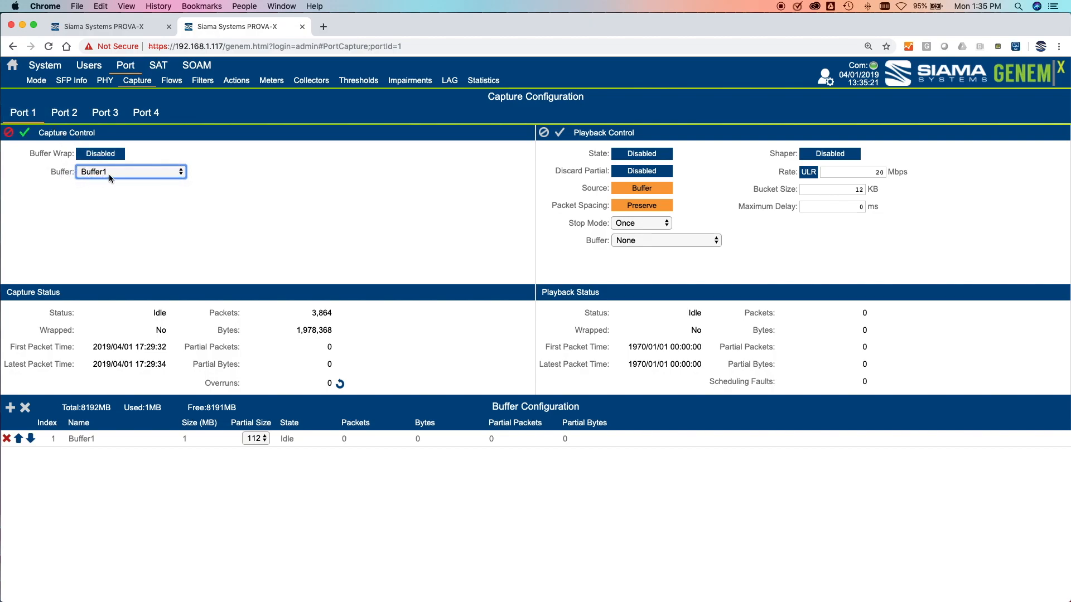
pyautogui.click(24, 132)
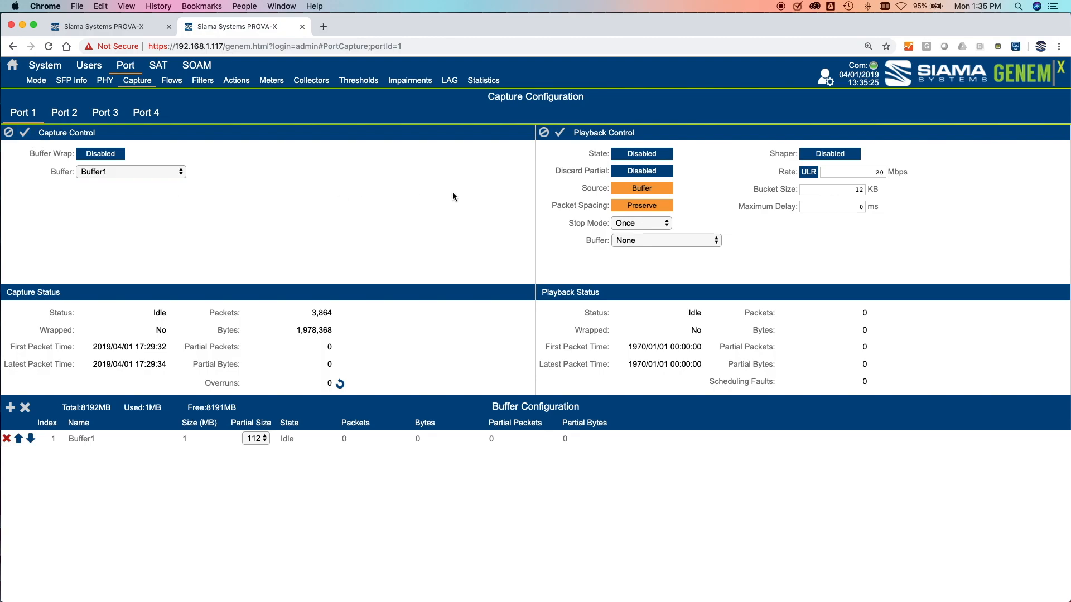
# Create and enable a filter on Port 1 with its Capture binding set to Forward in Full Frame mode.
pyautogui.click(201, 81)
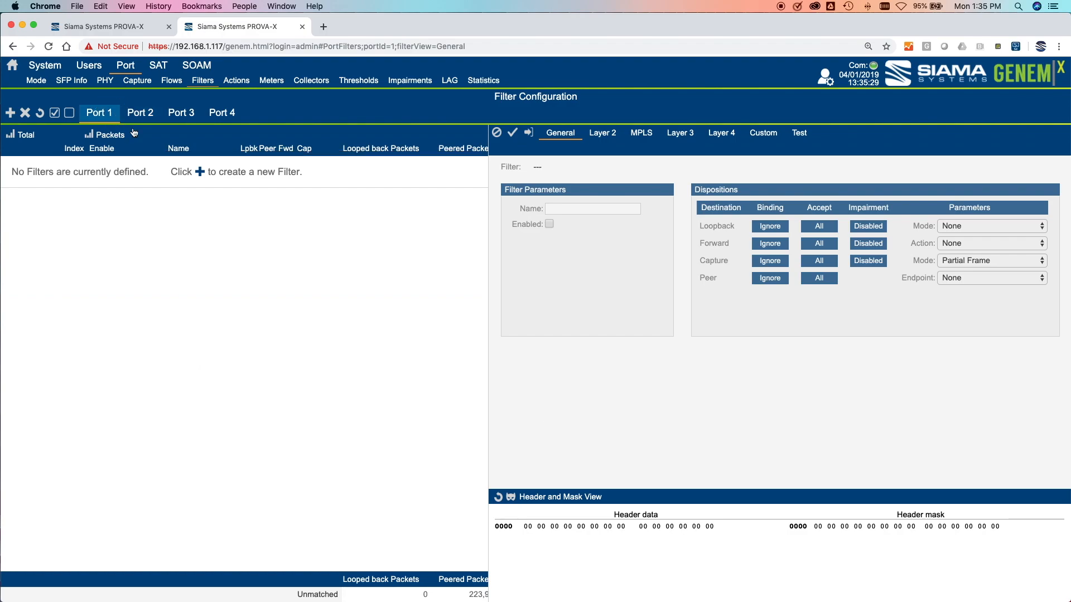
pyautogui.click(199, 172)
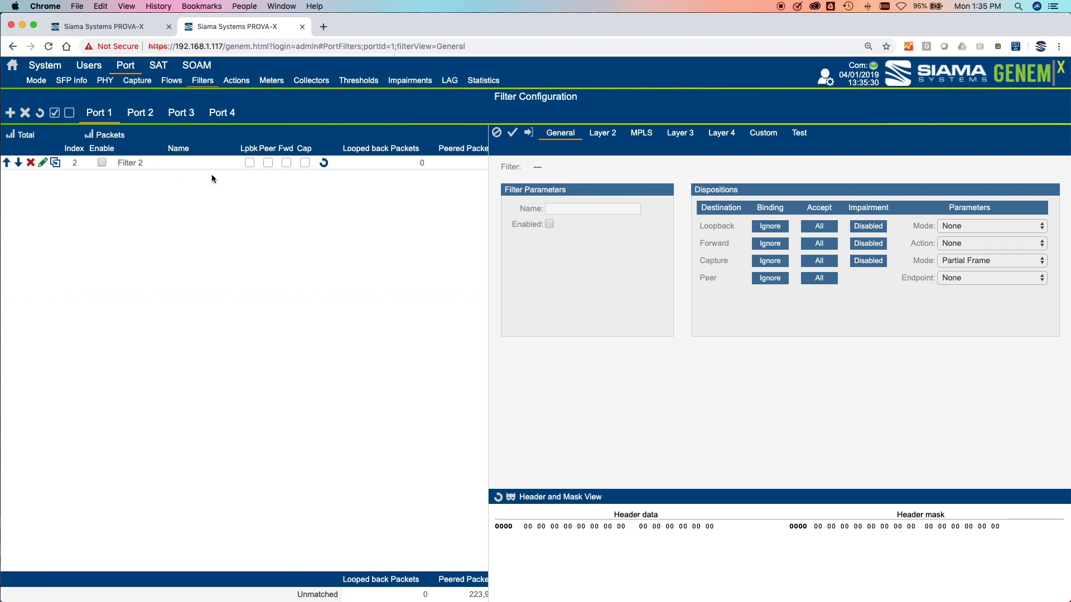
pyautogui.click(100, 162)
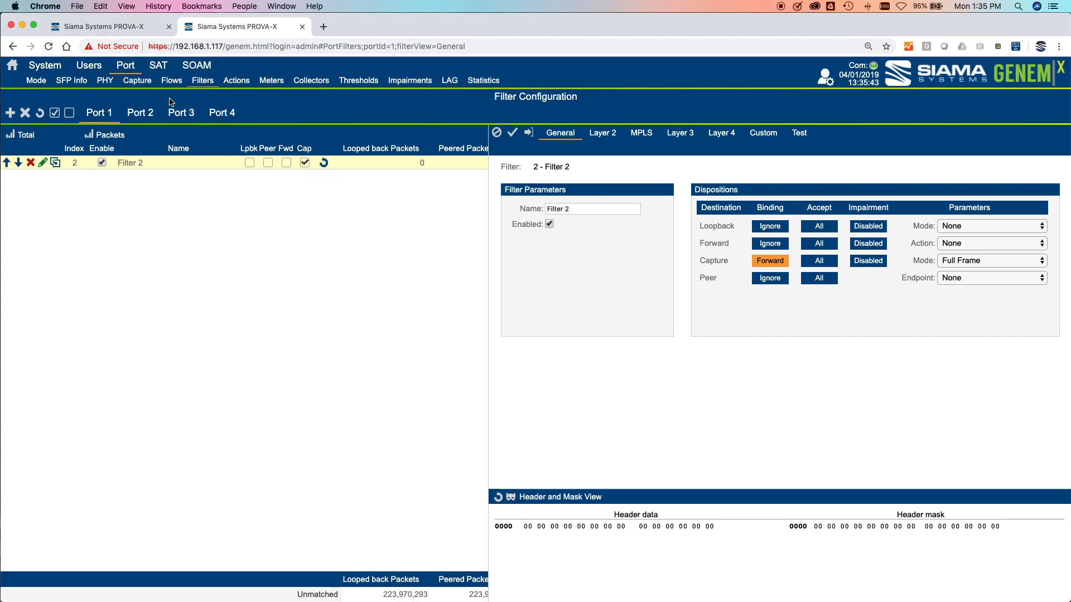
# Review the rate, Layer 2, Layer 3 and Layer 4 header settings of the stream in Port 1's Flow 1.
pyautogui.click(171, 81)
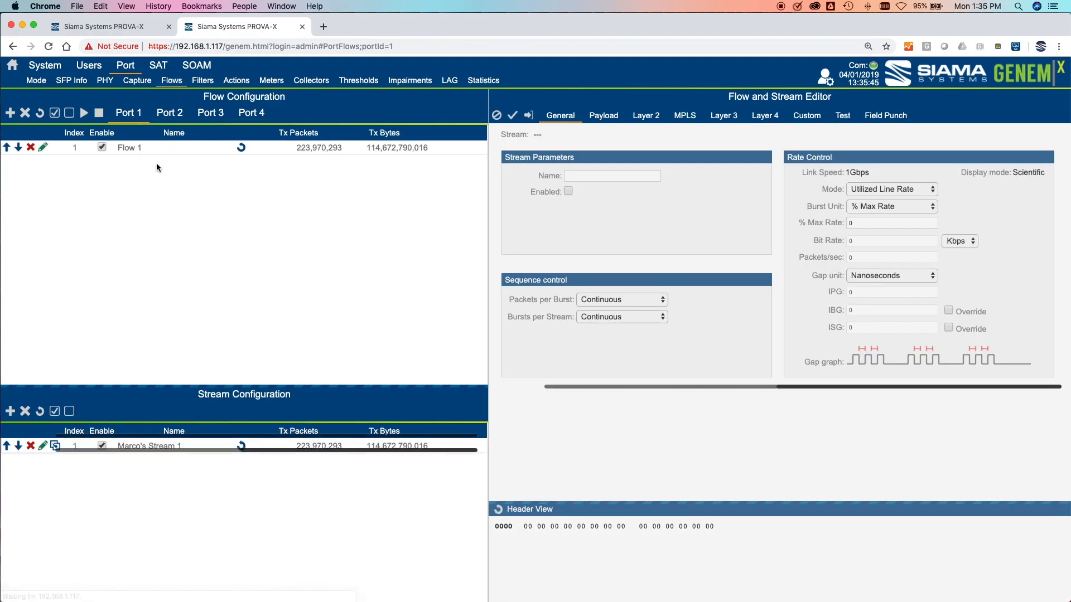
pyautogui.click(137, 151)
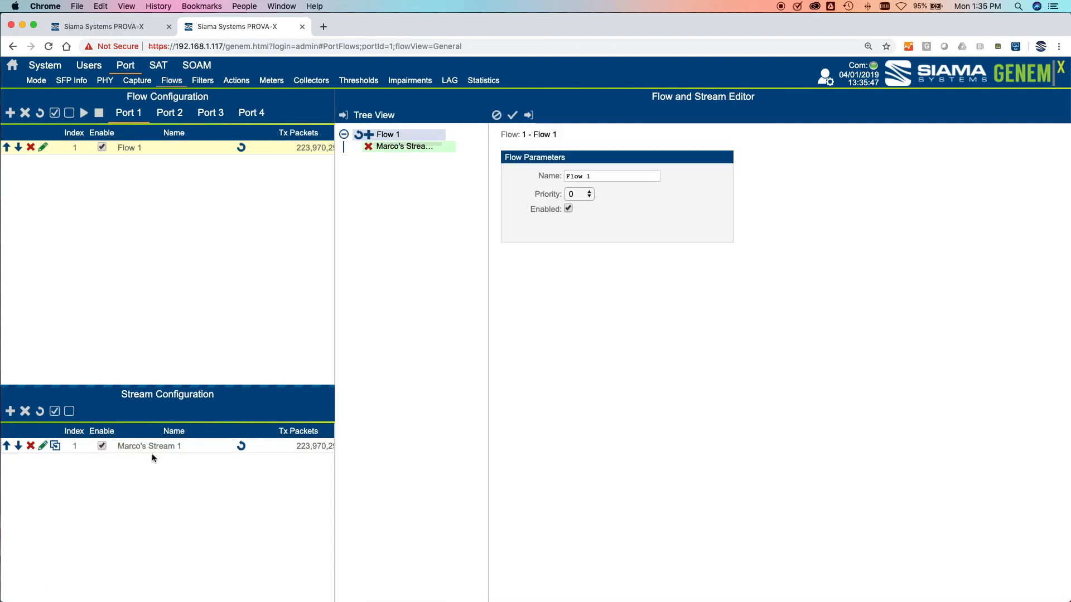
pyautogui.click(158, 449)
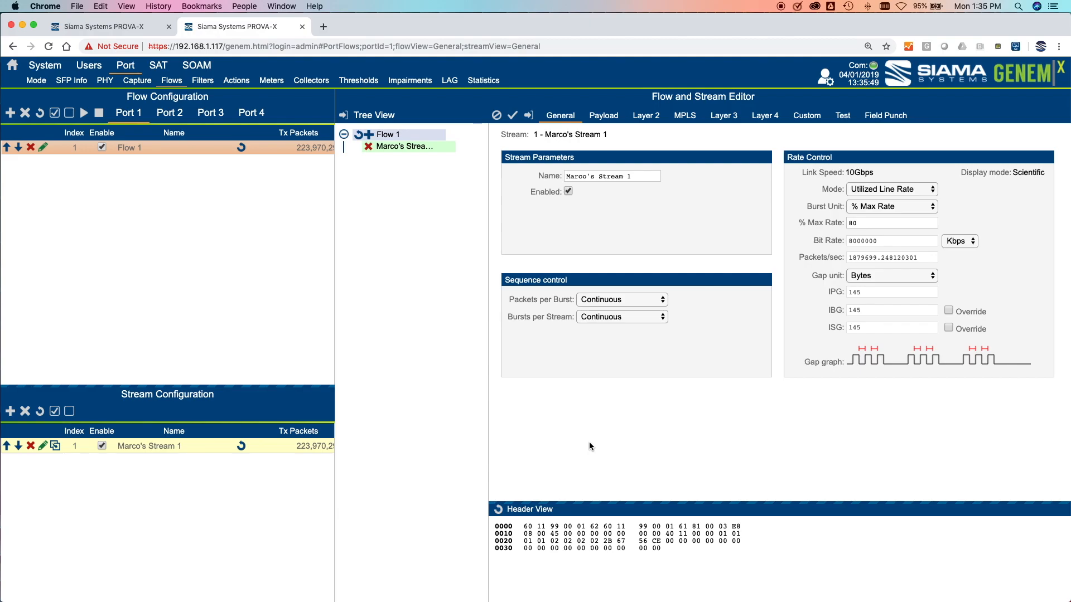
pyautogui.click(646, 115)
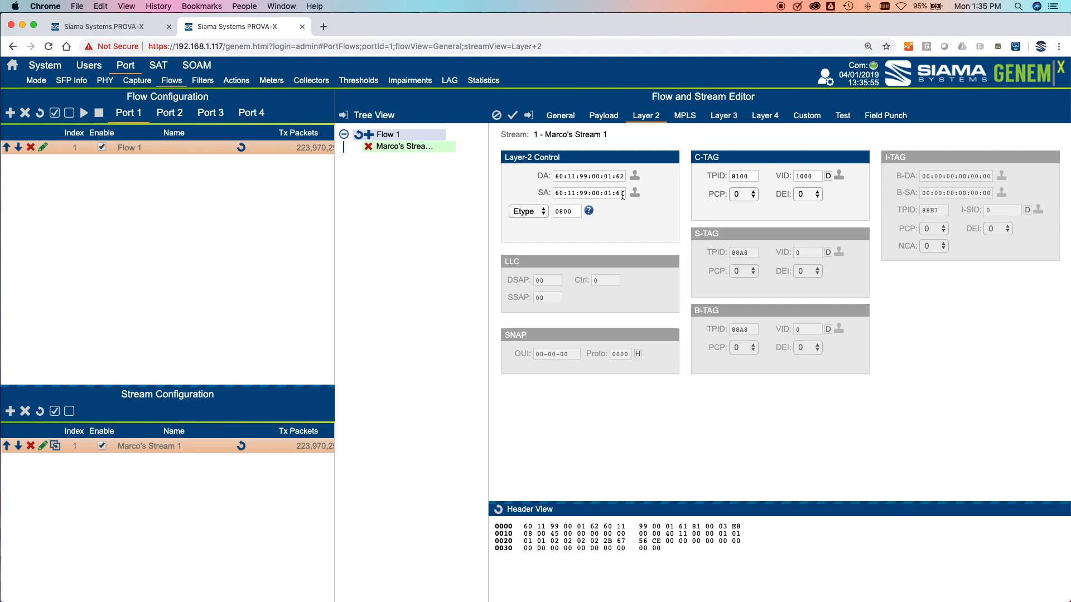
pyautogui.click(723, 115)
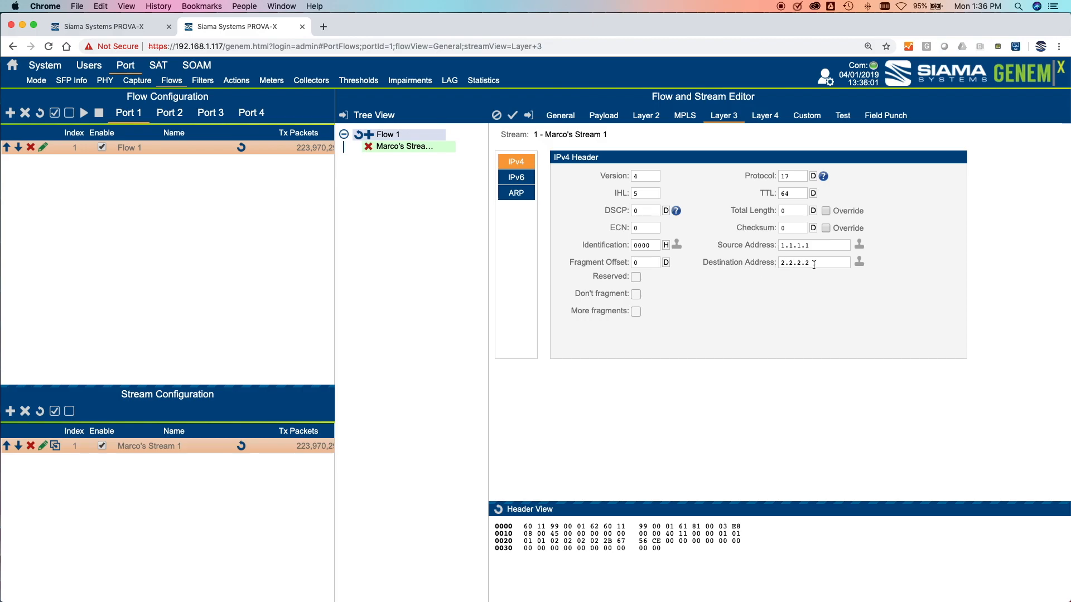
pyautogui.click(764, 115)
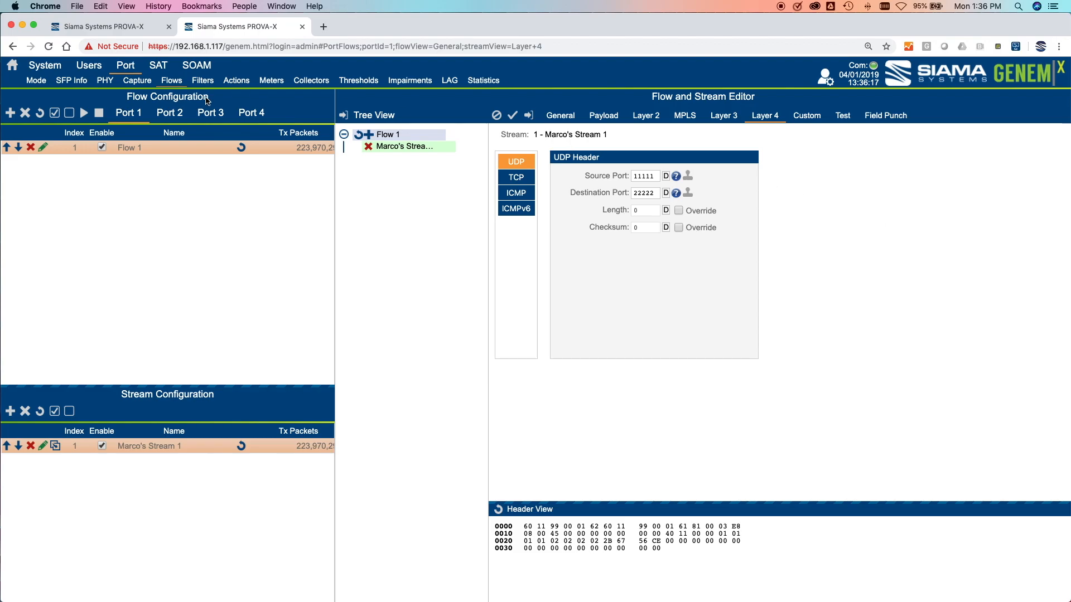
# Reset the statistics of all ports, and start capture and packet generation on Port 1.
pyautogui.click(95, 27)
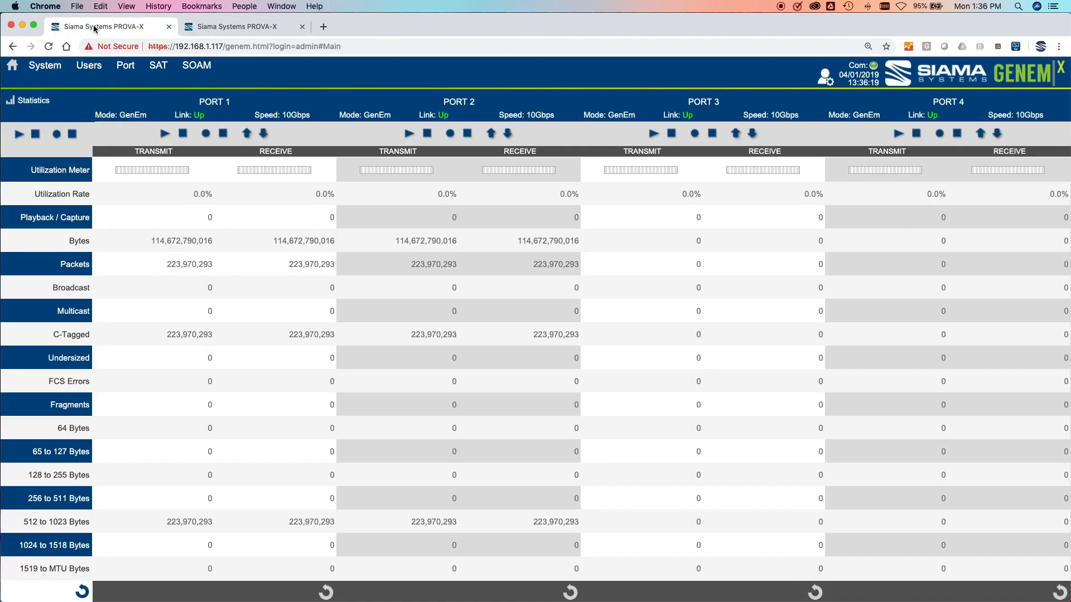
pyautogui.click(82, 592)
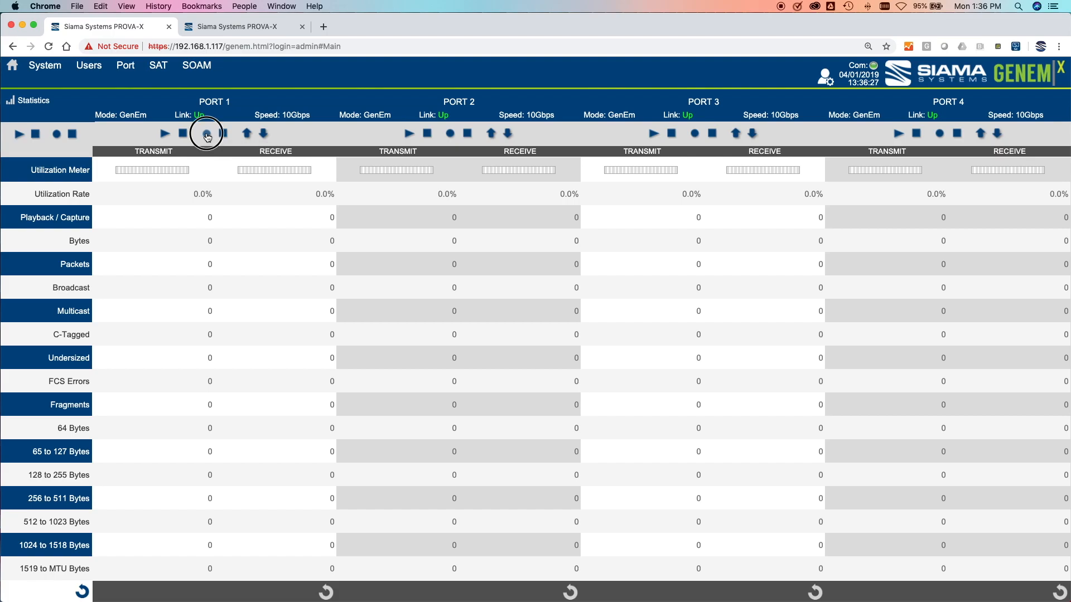
pyautogui.click(206, 134)
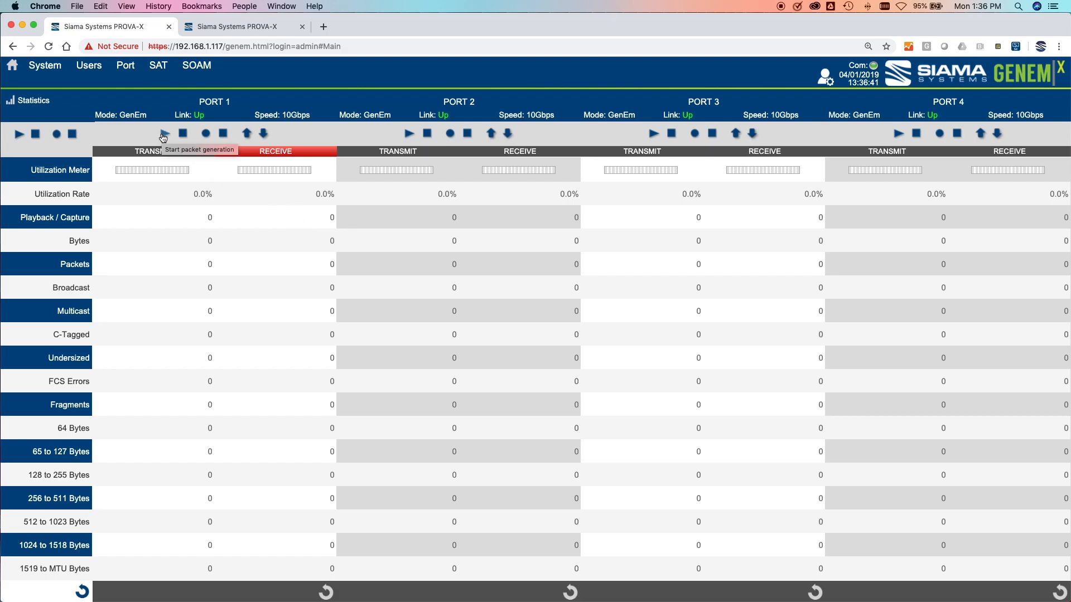
pyautogui.click(164, 135)
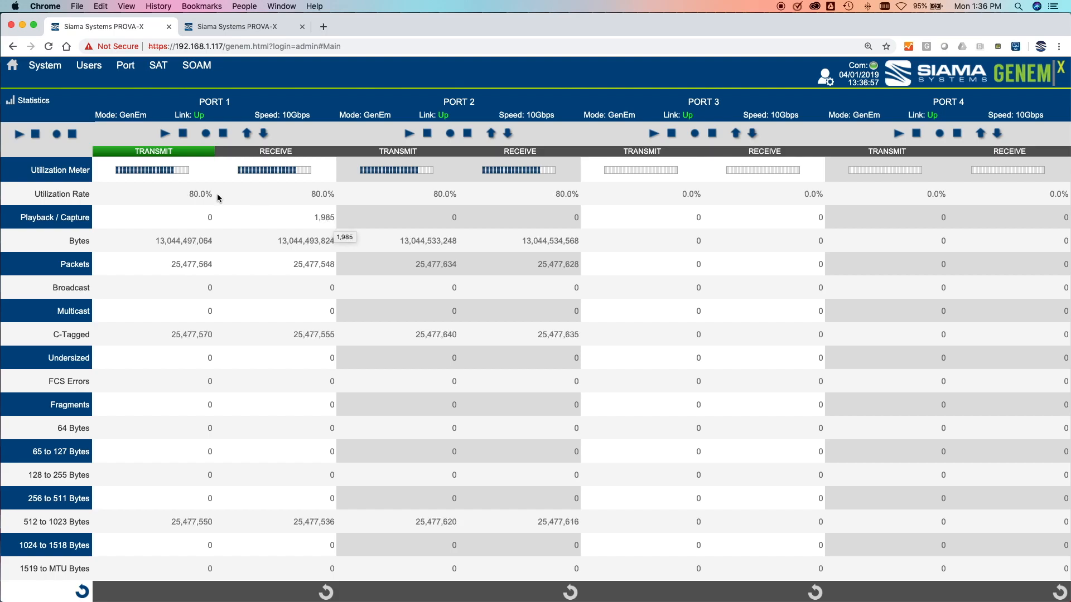
# Stop packet generation and capture on Port 1, and open the downloaded capture file buffer1 (90).pcapng in Wireshark.
pyautogui.click(182, 133)
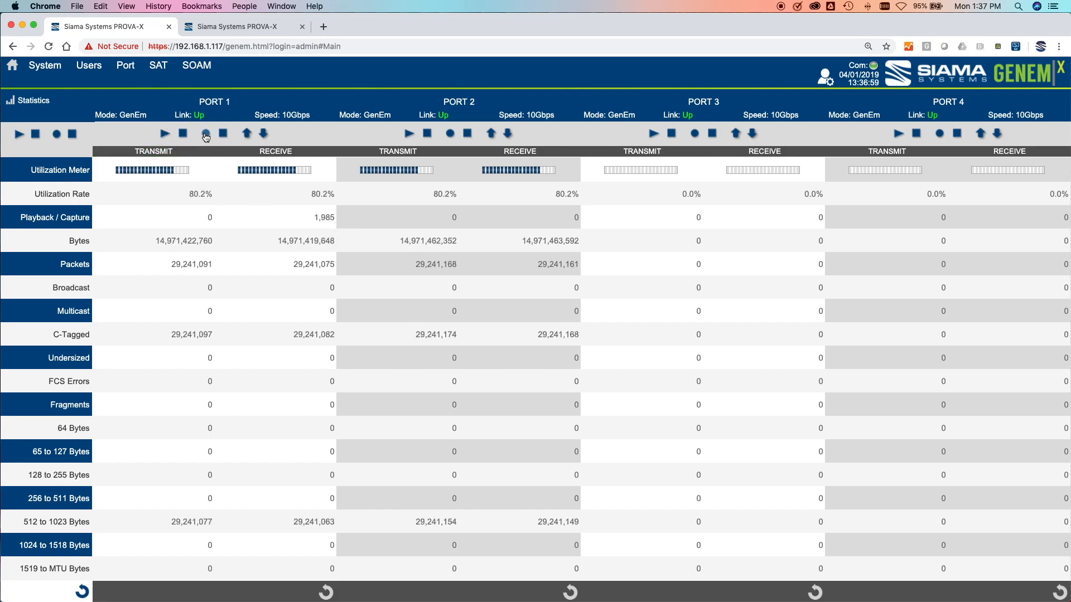
pyautogui.click(224, 133)
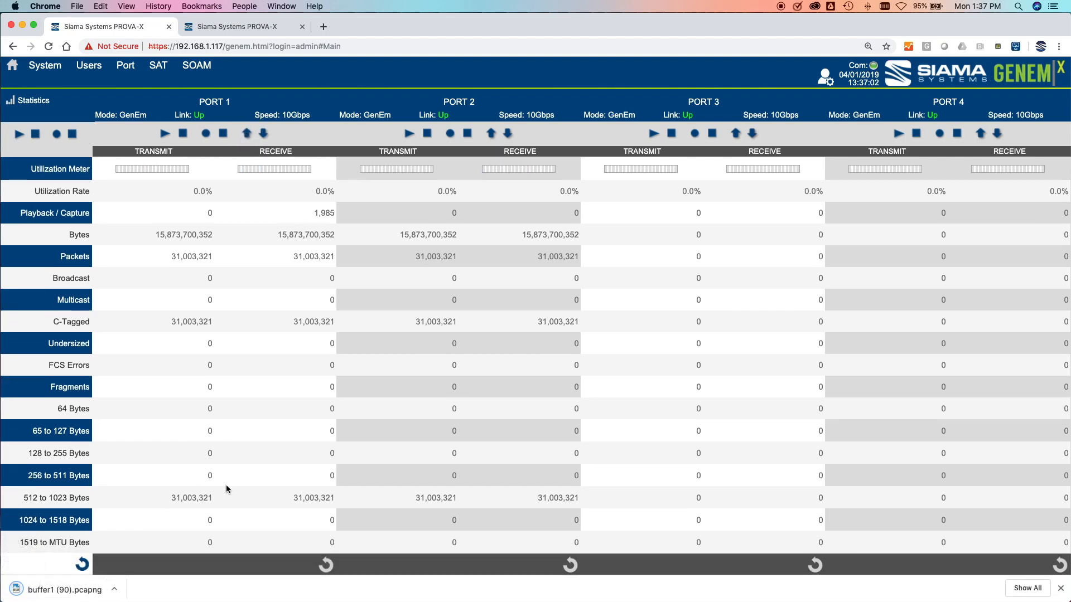
pyautogui.click(116, 591)
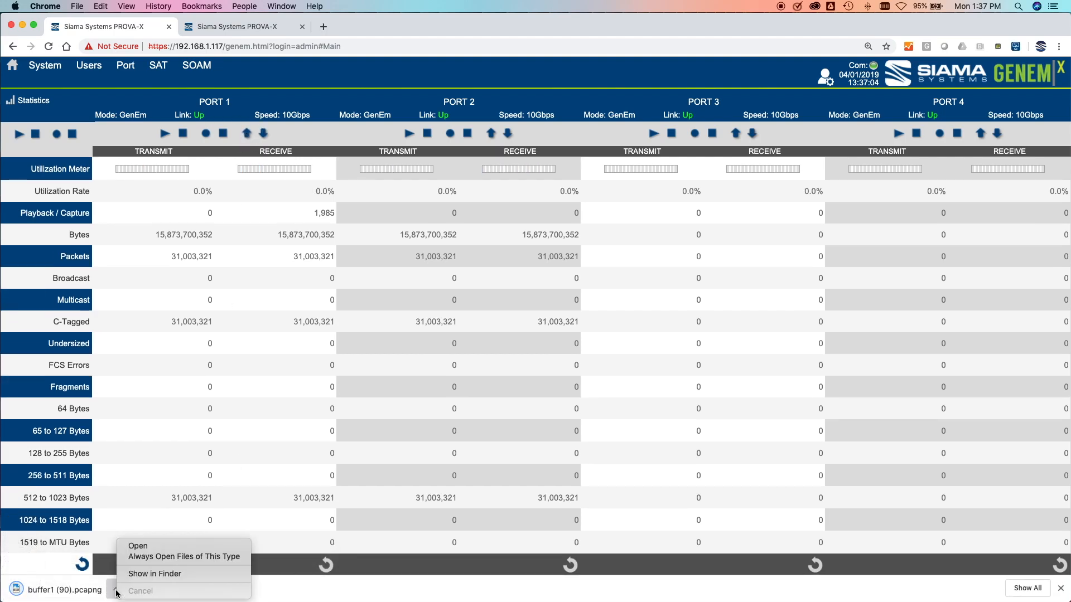
pyautogui.click(140, 547)
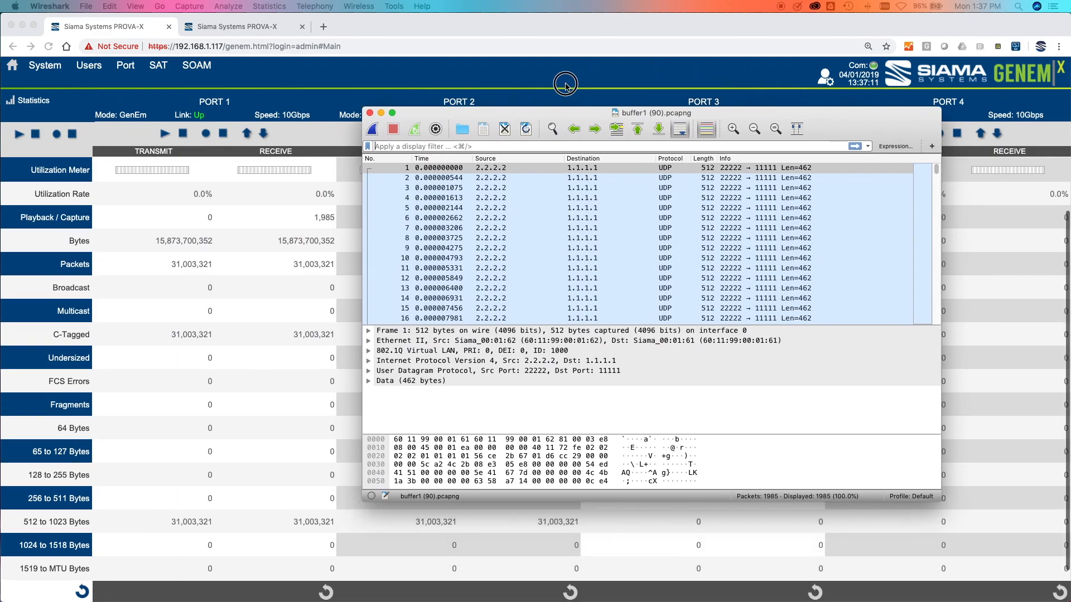
# Enlarge the Wireshark window and examine the Ethernet II and Internet Protocol Version 4 headers of the first captured packet.
pyautogui.moveTo(568, 114); pyautogui.dragTo(552, 55)
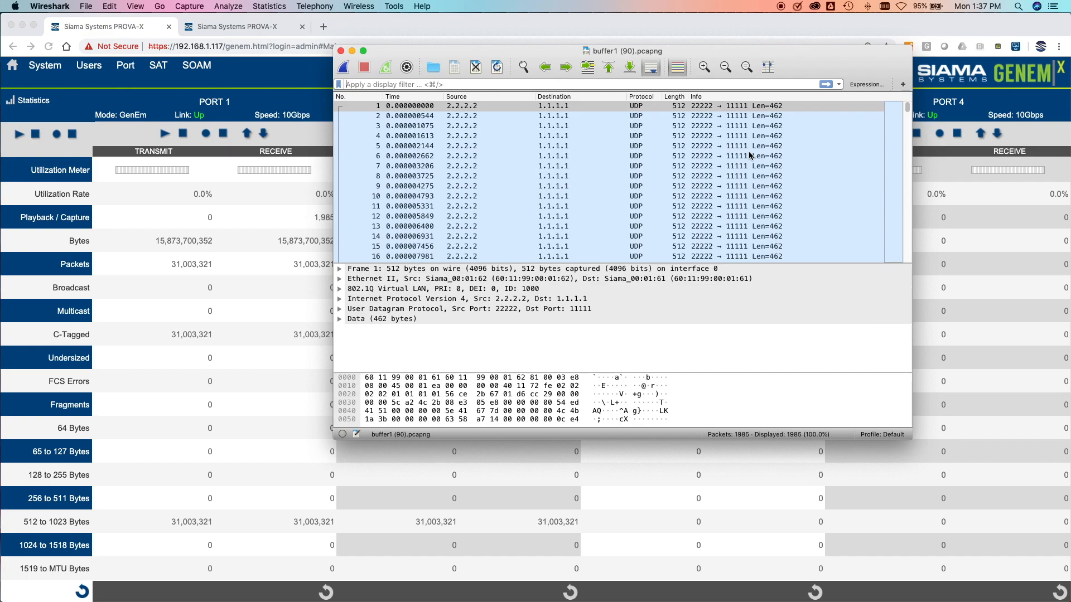
pyautogui.moveTo(859, 55); pyautogui.dragTo(700, 58)
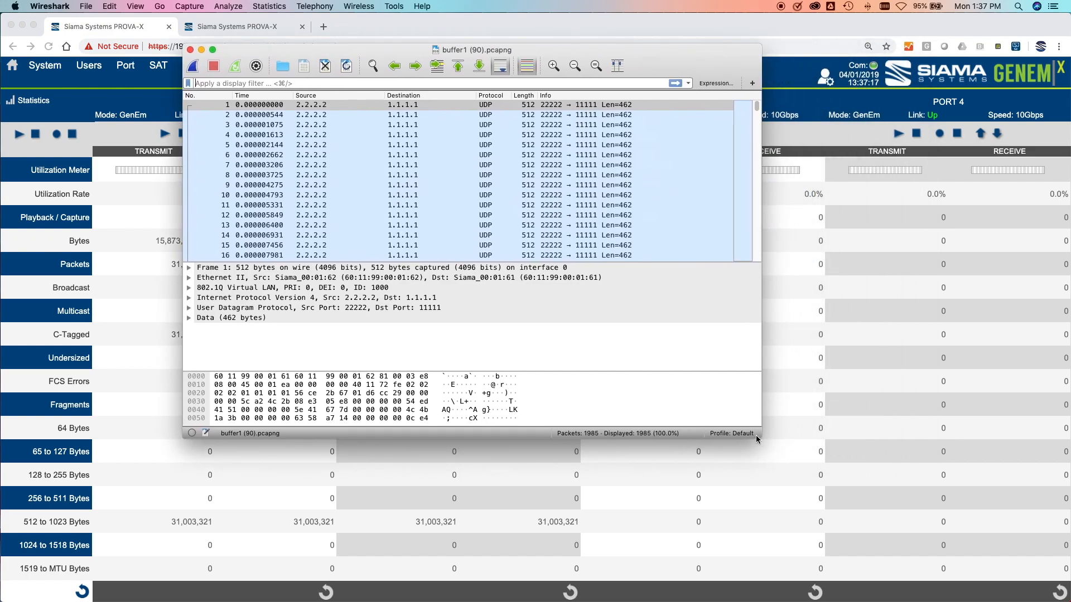
pyautogui.moveTo(760, 438); pyautogui.dragTo(895, 523)
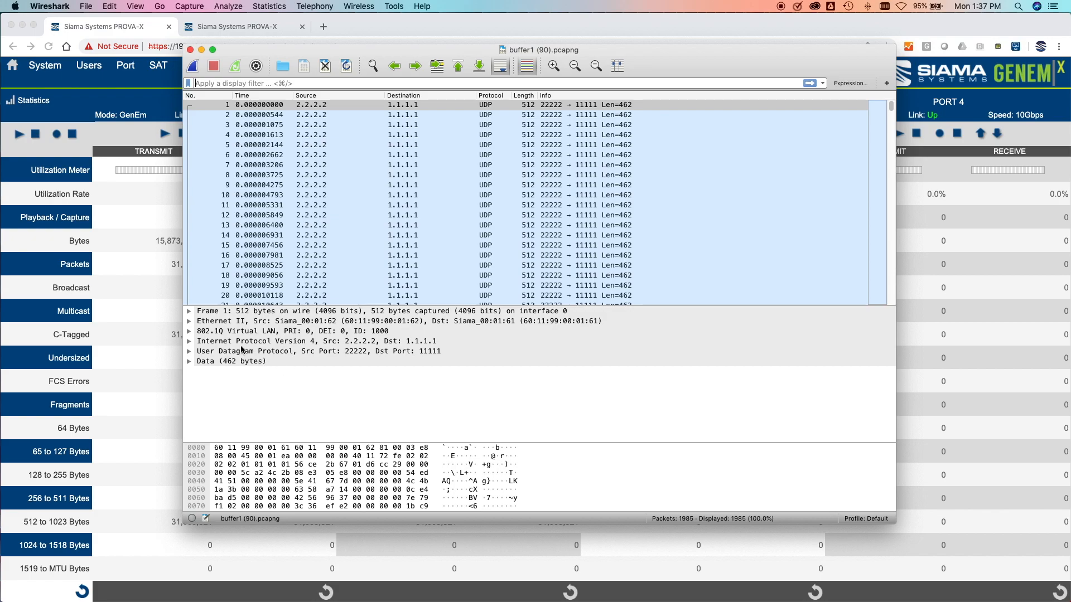
pyautogui.click(189, 321)
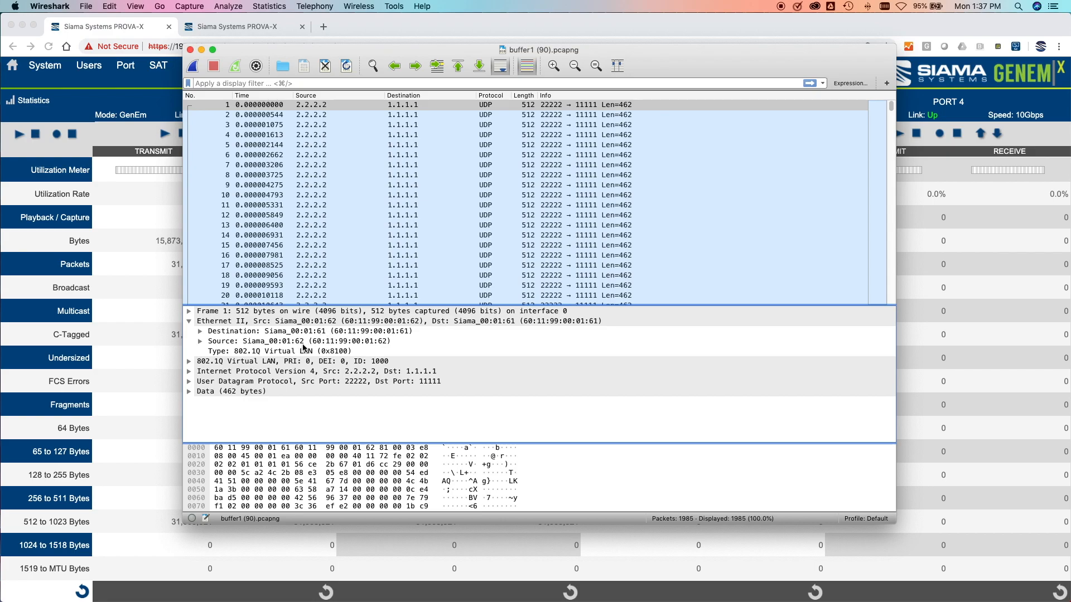
pyautogui.click(189, 371)
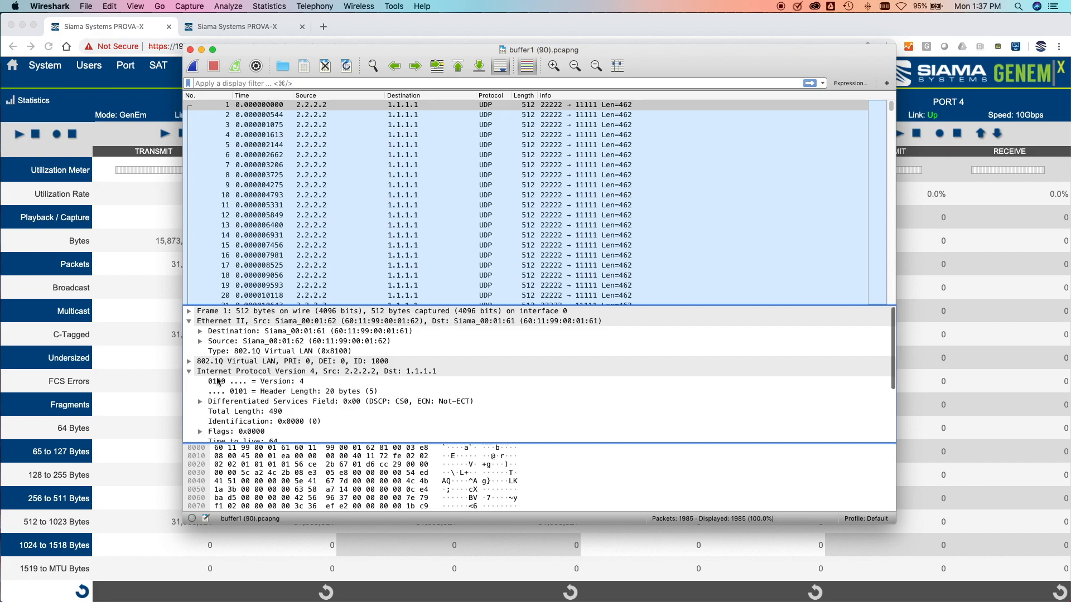
pyautogui.click(189, 371)
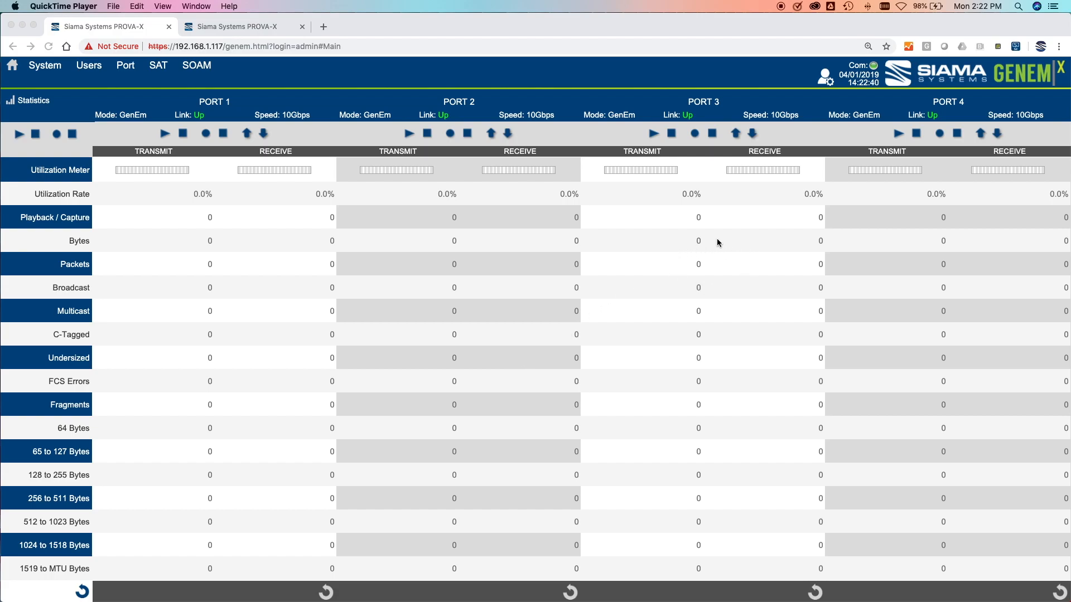
# Back in the GenEm/X capture configuration, add a new buffer and name it Port 3 Buffer.
pyautogui.click(214, 28)
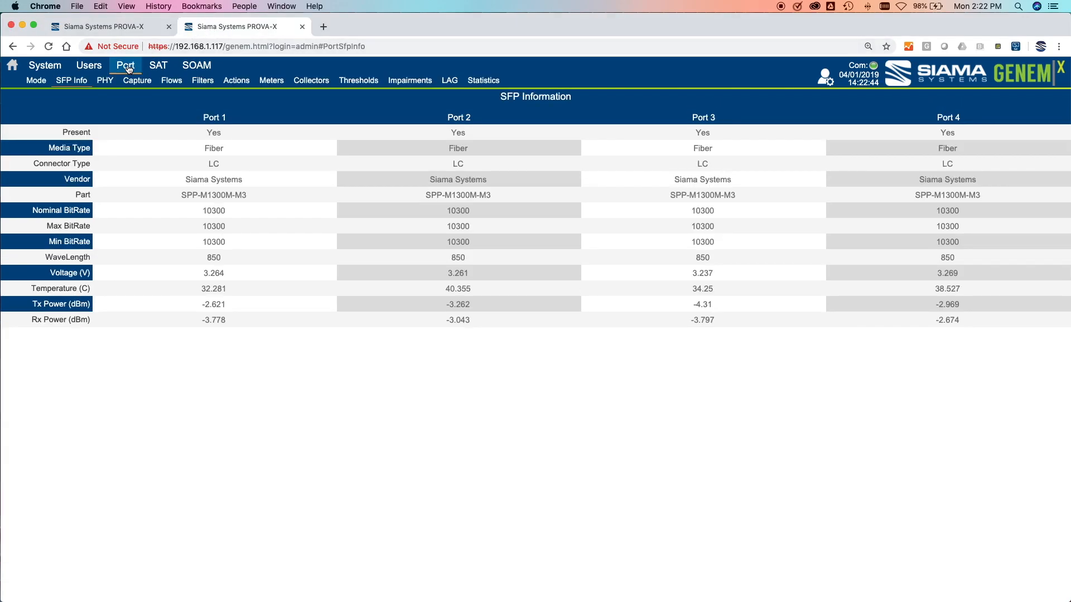
pyautogui.click(134, 82)
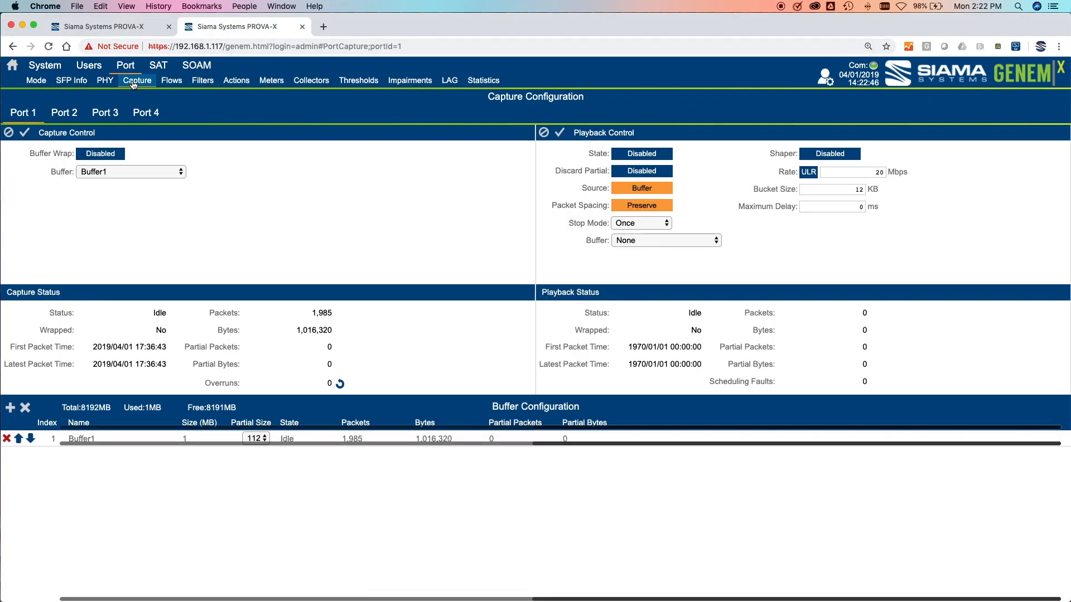
pyautogui.click(10, 408)
pyautogui.click(81, 454)
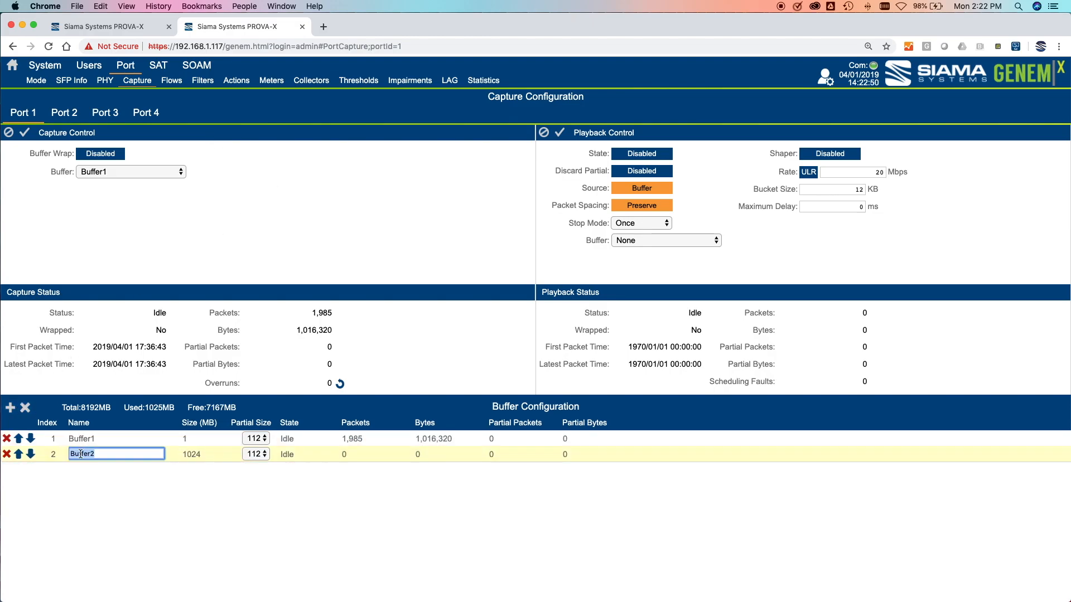
pyautogui.write('Port 3 Buffe')
pyautogui.click(130, 524)
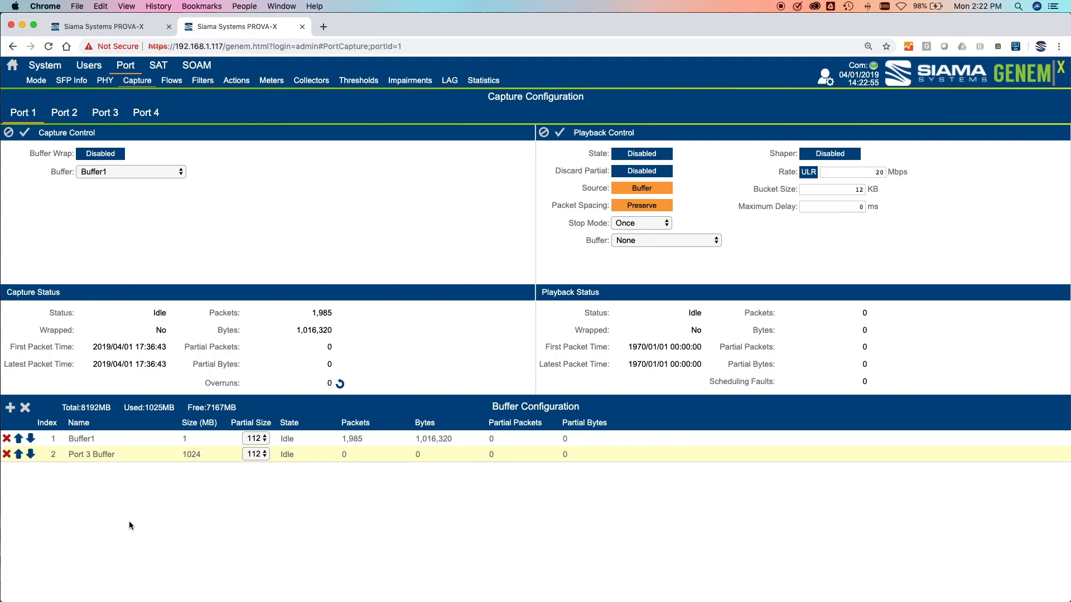
# Assign Port 3 Buffer to the Port 3 capture control and apply the setting.
pyautogui.click(105, 113)
pyautogui.click(179, 173)
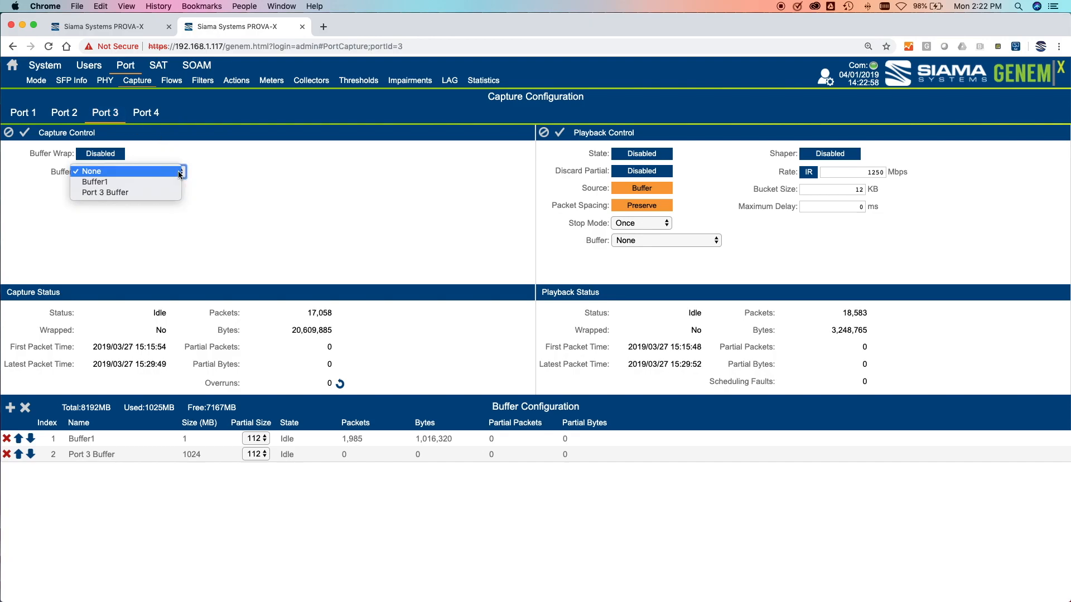
pyautogui.click(168, 193)
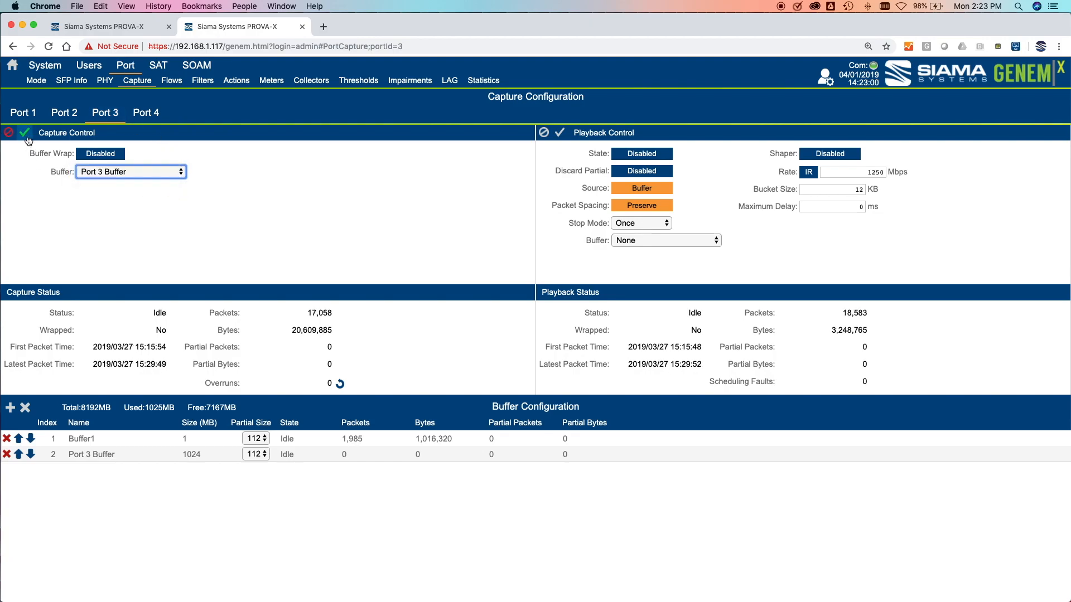
pyautogui.click(26, 138)
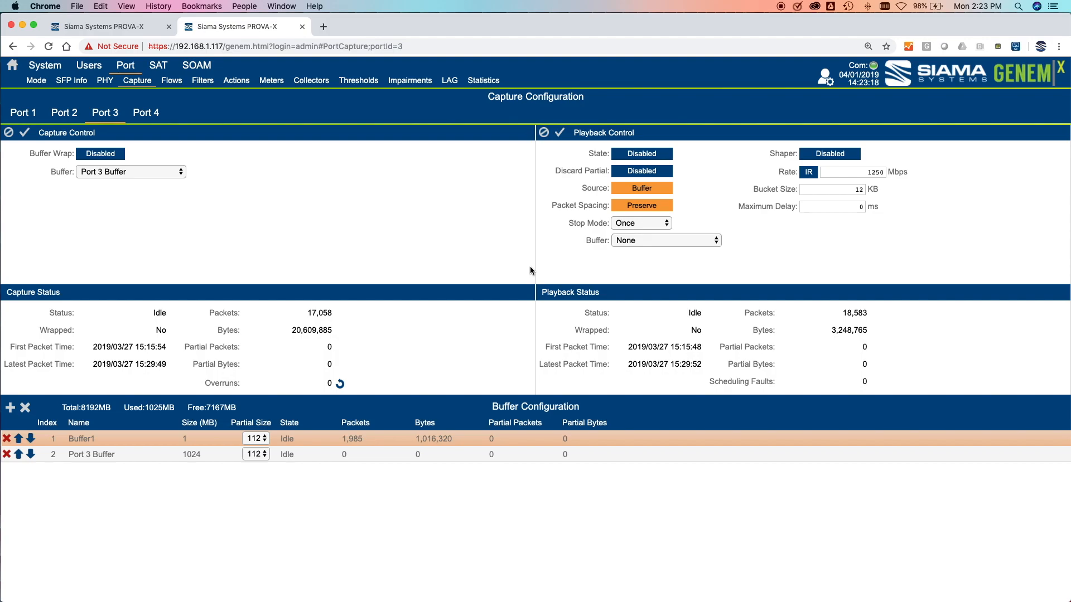
# Enable Port 4 playback with Paired Port as source, jitter disabled and an added delay of 15 ms, and apply the settings.
pyautogui.click(148, 114)
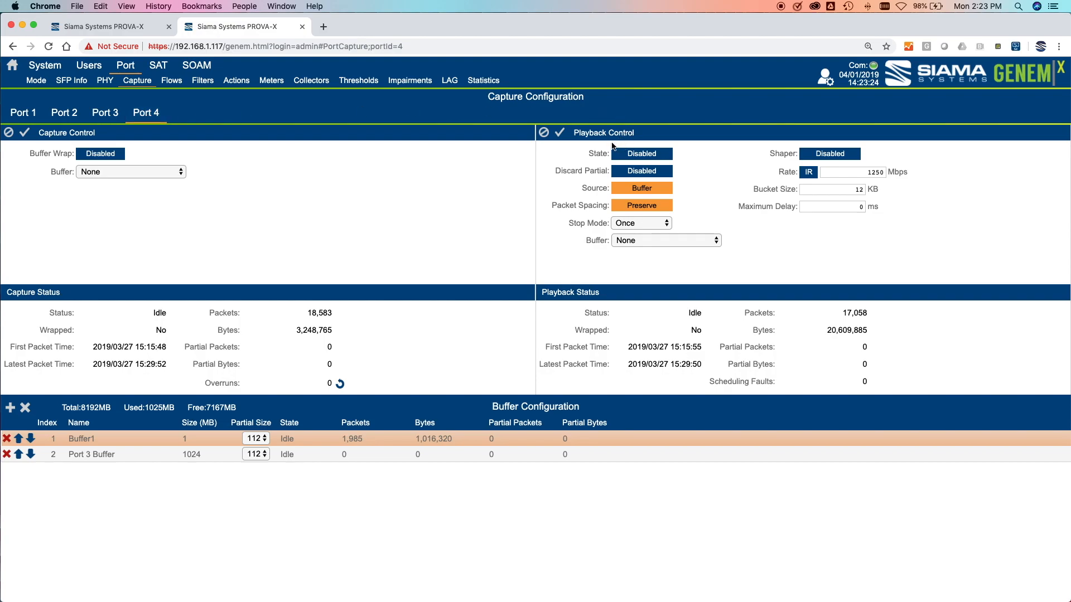
pyautogui.click(647, 155)
pyautogui.click(647, 192)
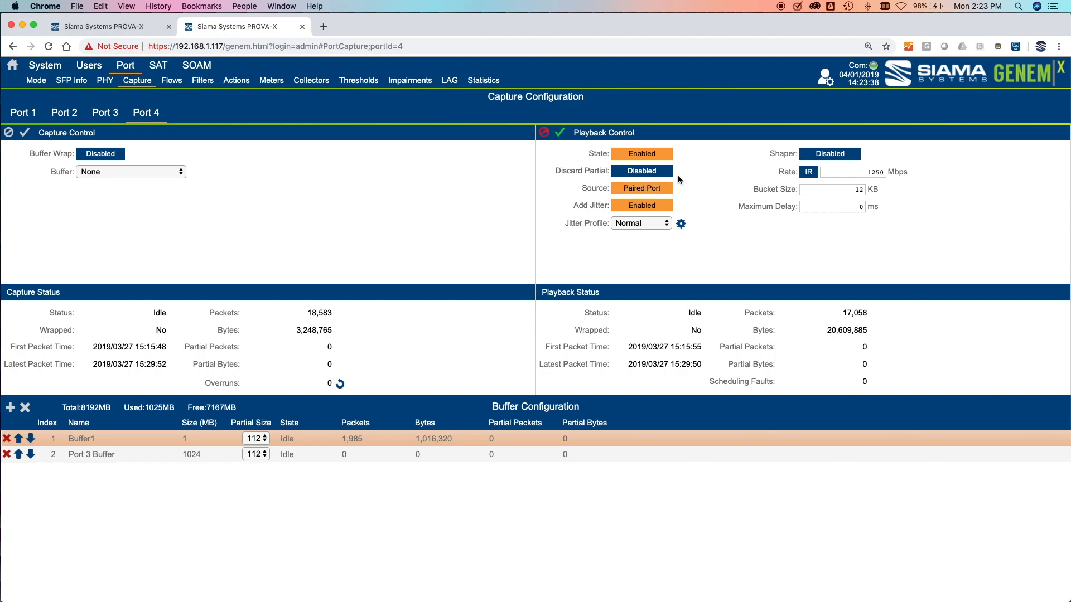
pyautogui.click(645, 207)
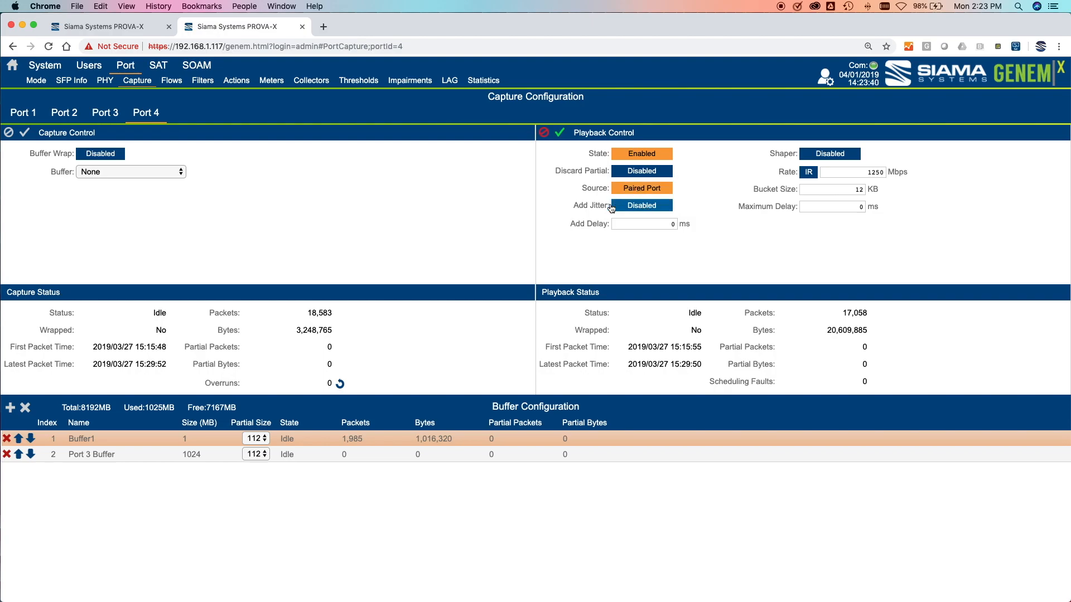
pyautogui.click(644, 225)
pyautogui.moveTo(708, 225); pyautogui.dragTo(708, 226)
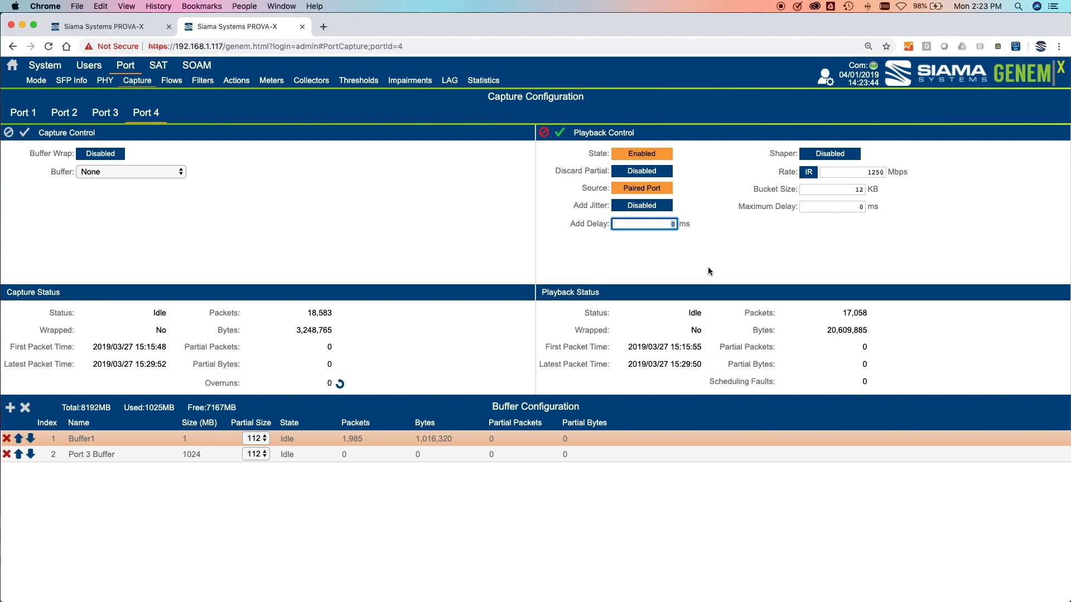
pyautogui.write('15')
pyautogui.click(561, 136)
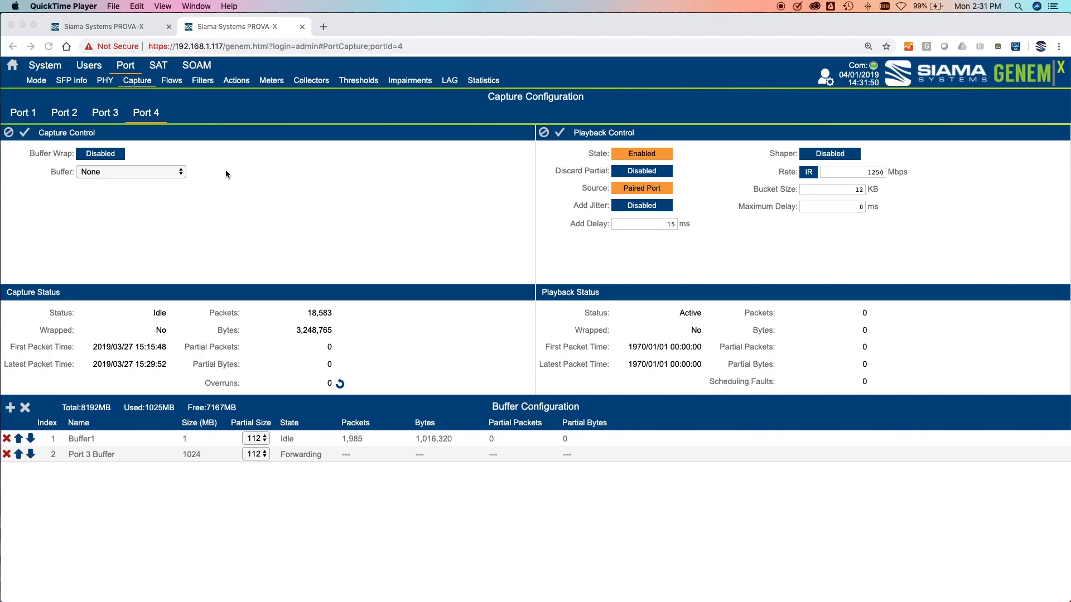
# Enable Filter 3 on Port 3 and turn on its capture disposition.
pyautogui.click(123, 68)
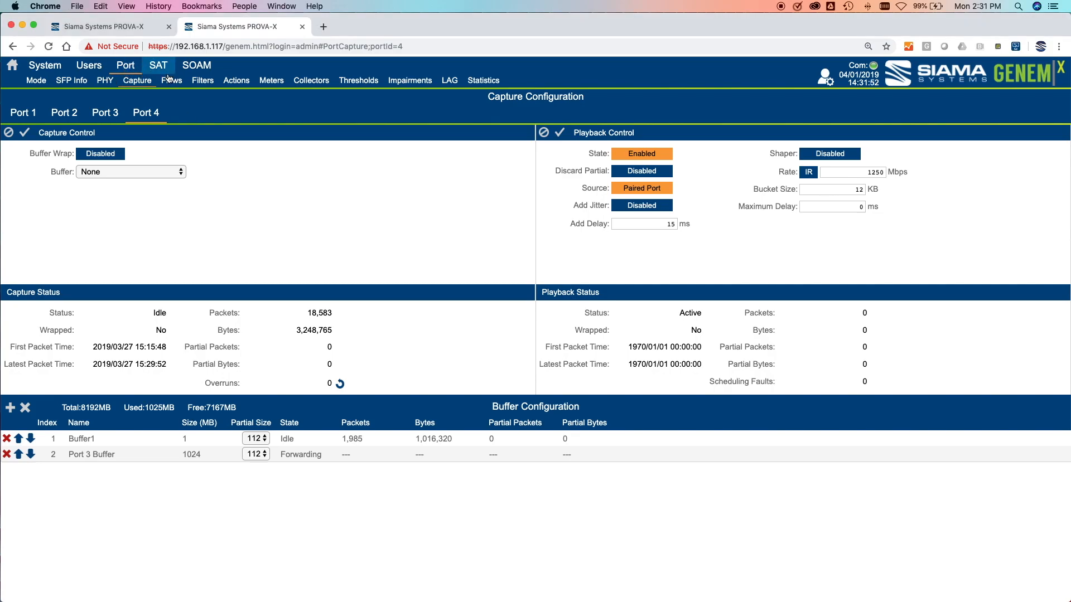
pyautogui.click(200, 82)
pyautogui.click(180, 113)
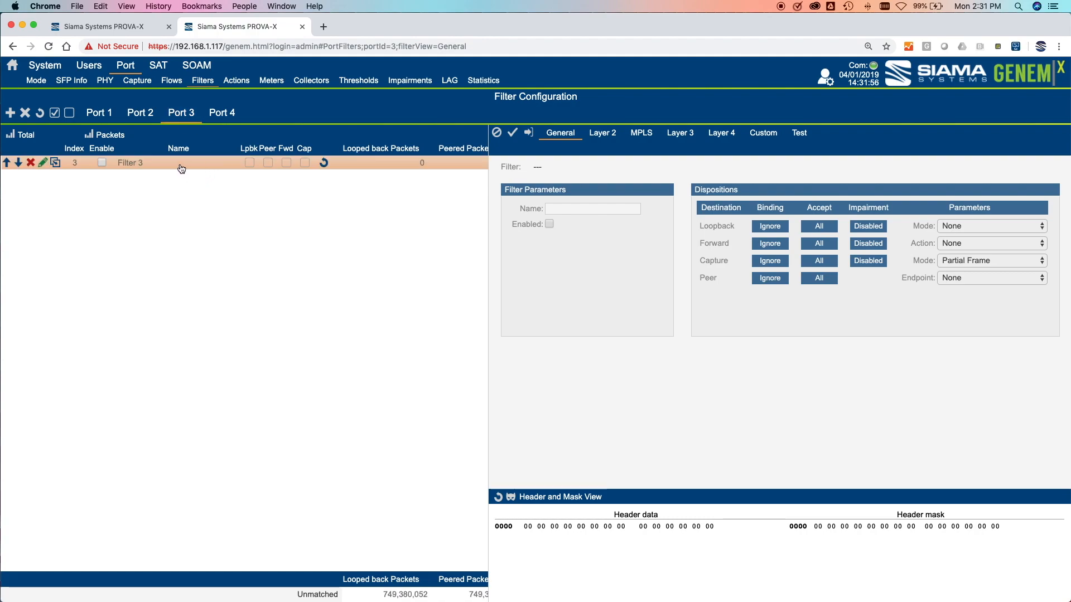
pyautogui.click(181, 164)
pyautogui.click(102, 163)
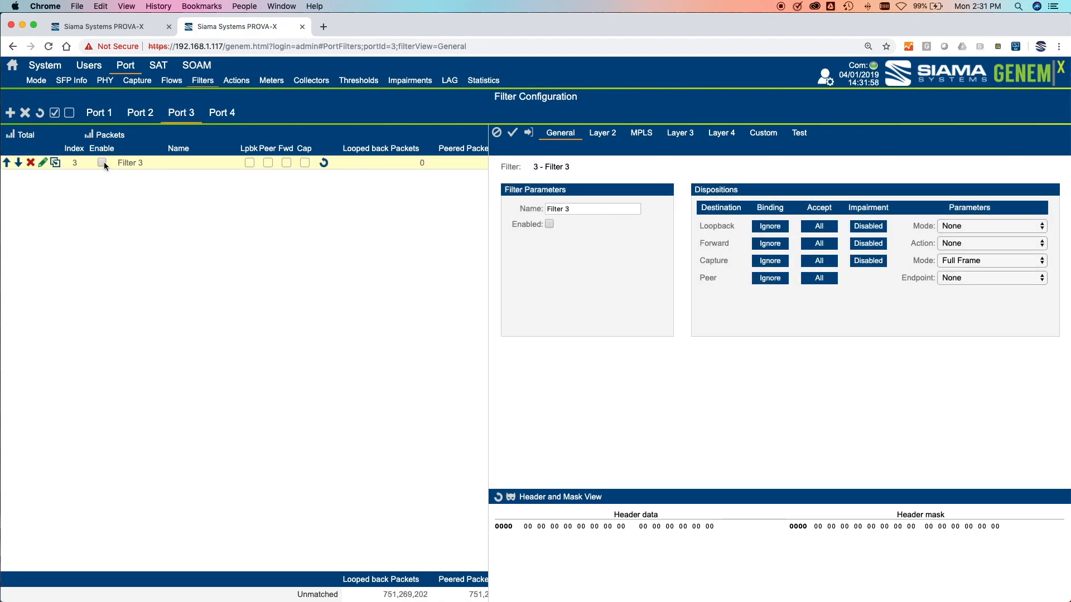
pyautogui.click(304, 163)
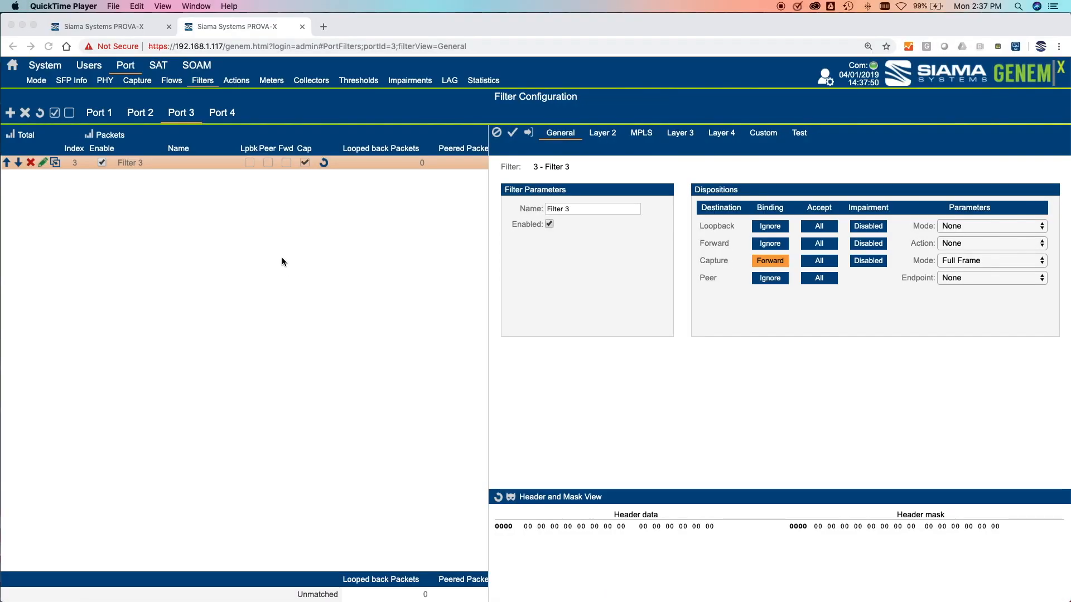
# On the home statistics page, start playback on Port 4 and packet generation on Port 1.
pyautogui.click(119, 27)
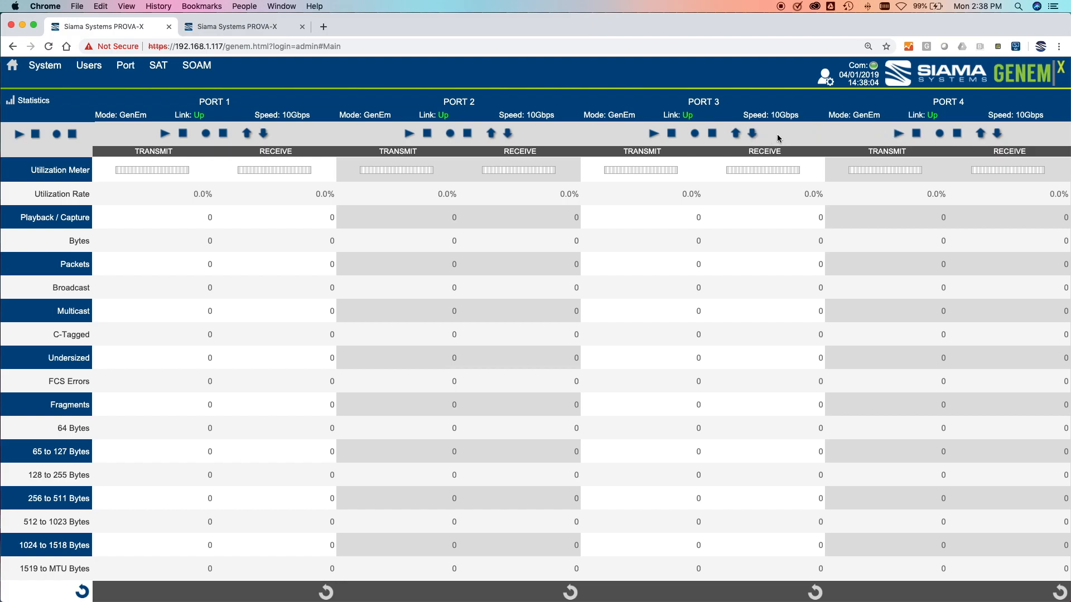
pyautogui.click(899, 135)
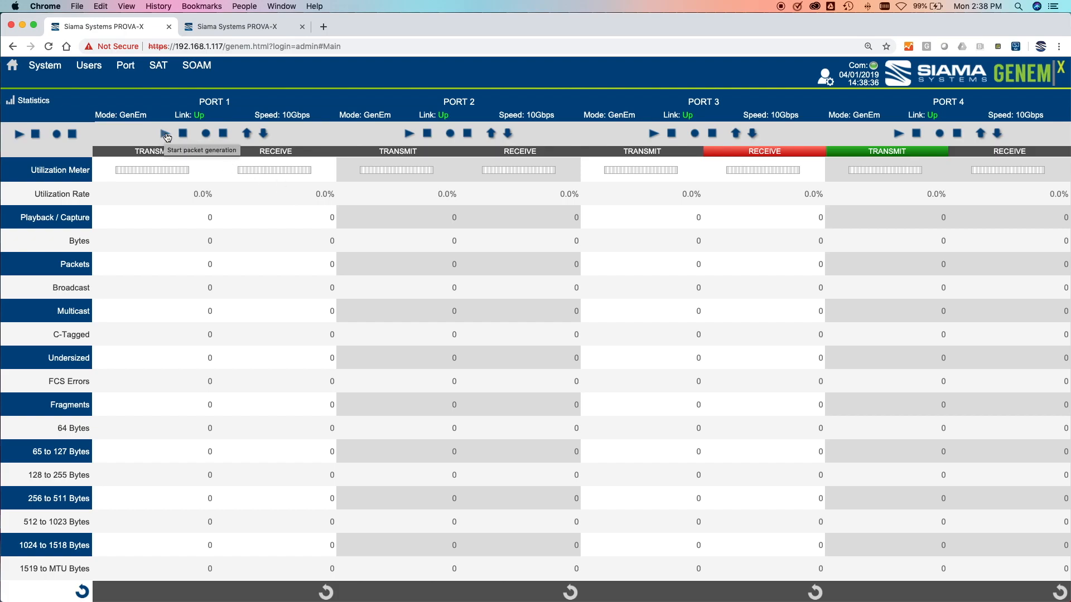
pyautogui.click(166, 135)
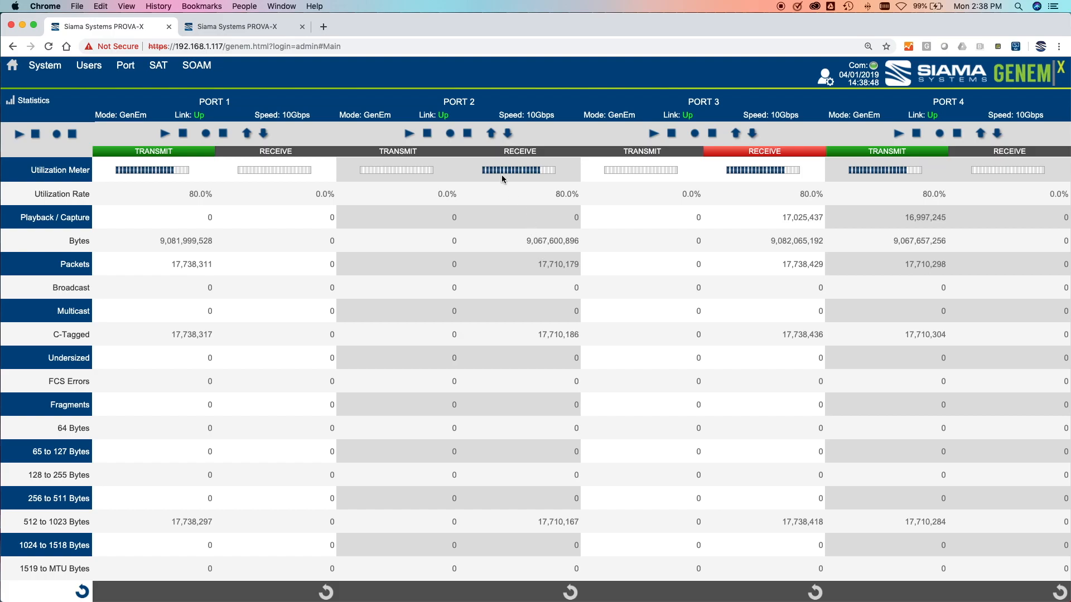
# Examine the frame loss and delay measurement results of Collector 1 on Port 2.
pyautogui.click(222, 25)
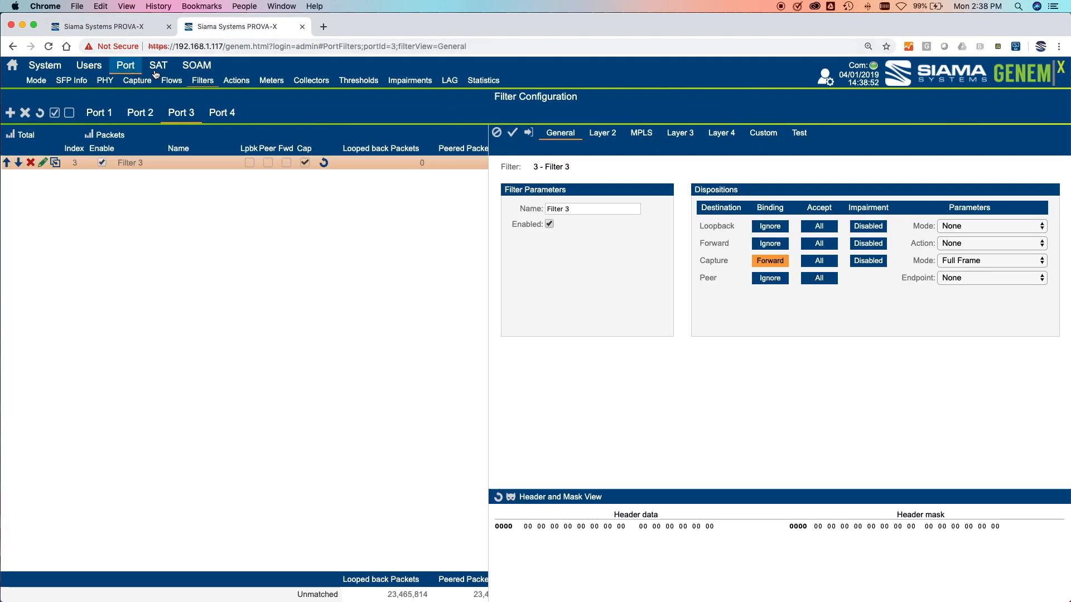
pyautogui.click(310, 81)
pyautogui.click(155, 118)
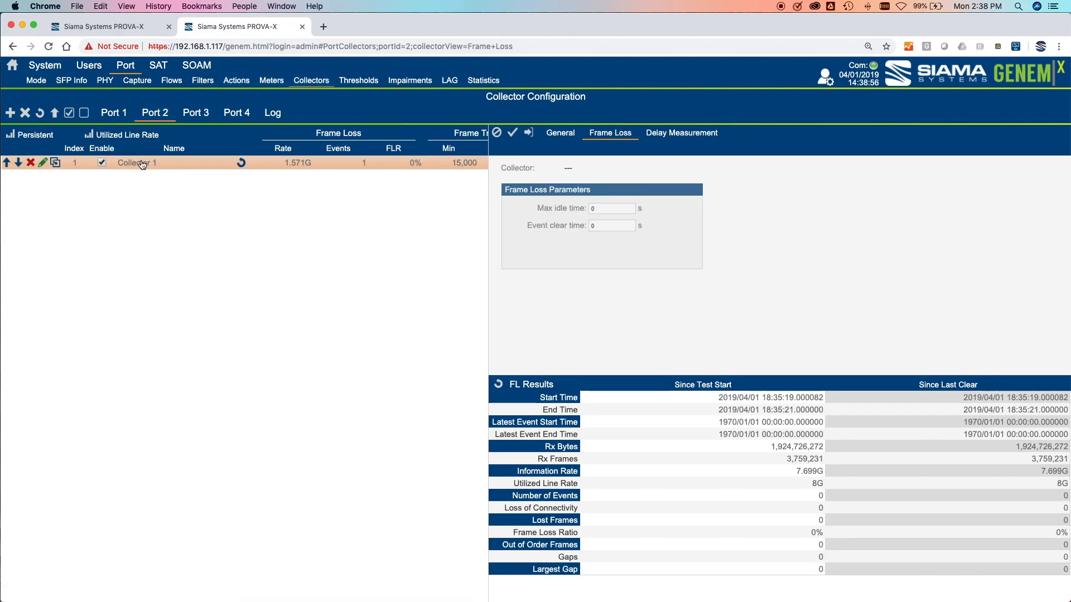
pyautogui.click(142, 164)
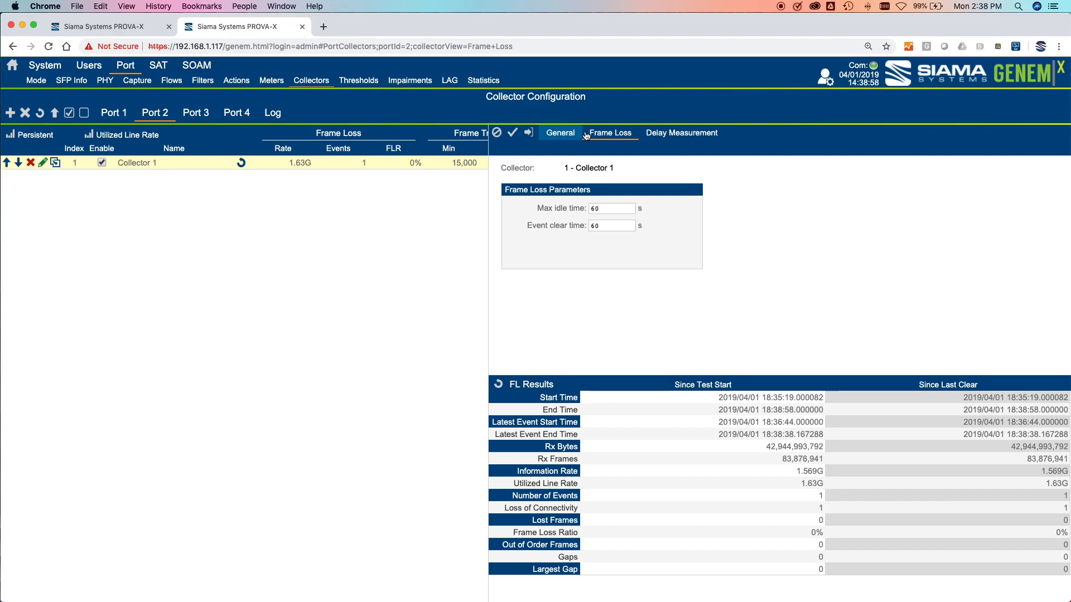
pyautogui.click(690, 133)
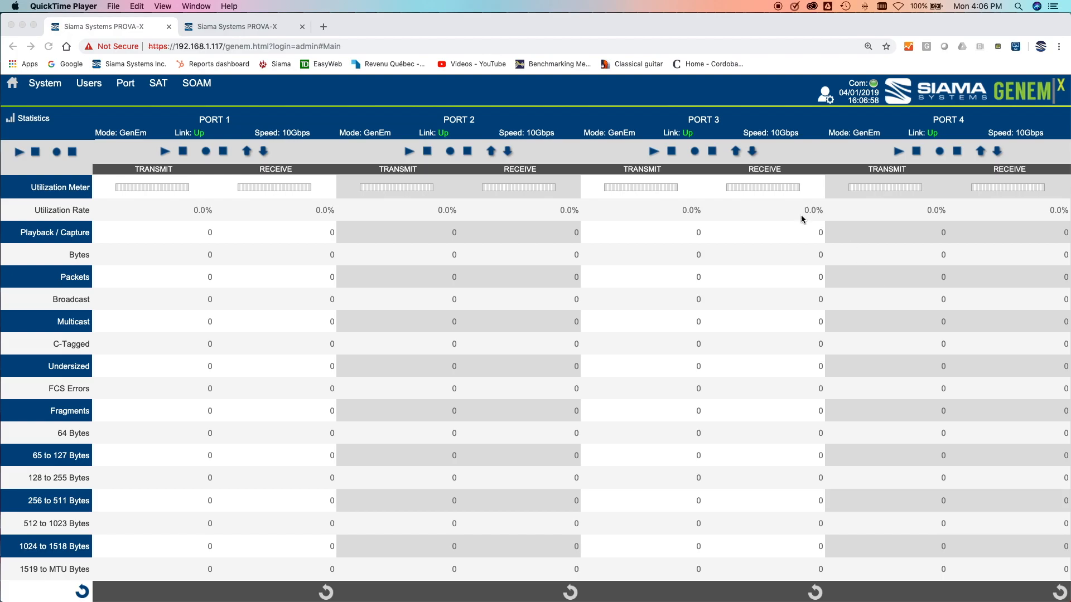
# Add an enabled impairment on Port 3 with Interval frame loss, a loss interval of 100 and a loss burst size of 1.
pyautogui.click(249, 28)
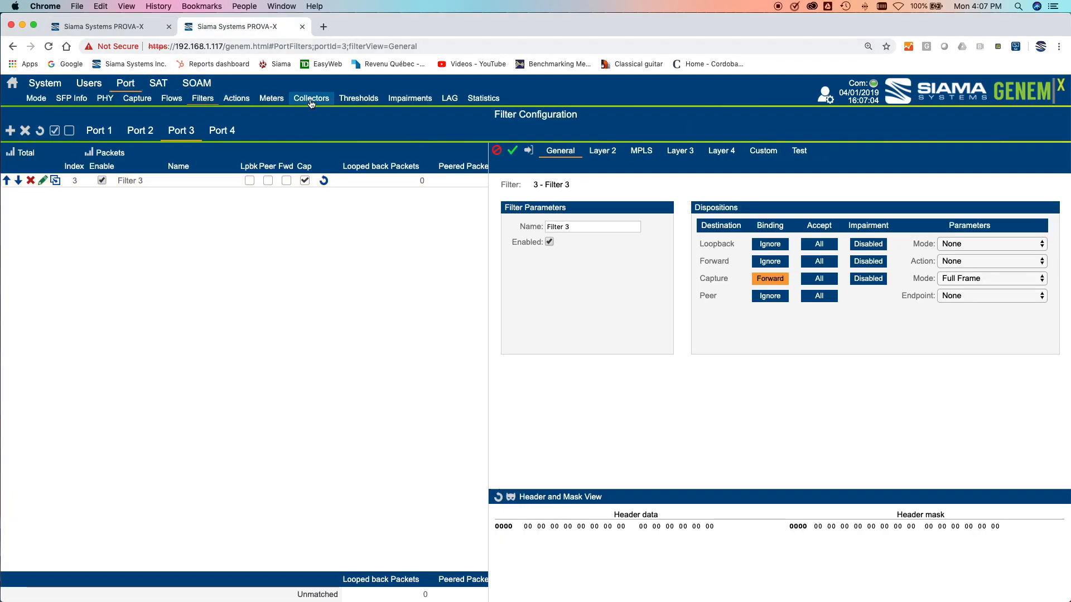
pyautogui.click(415, 102)
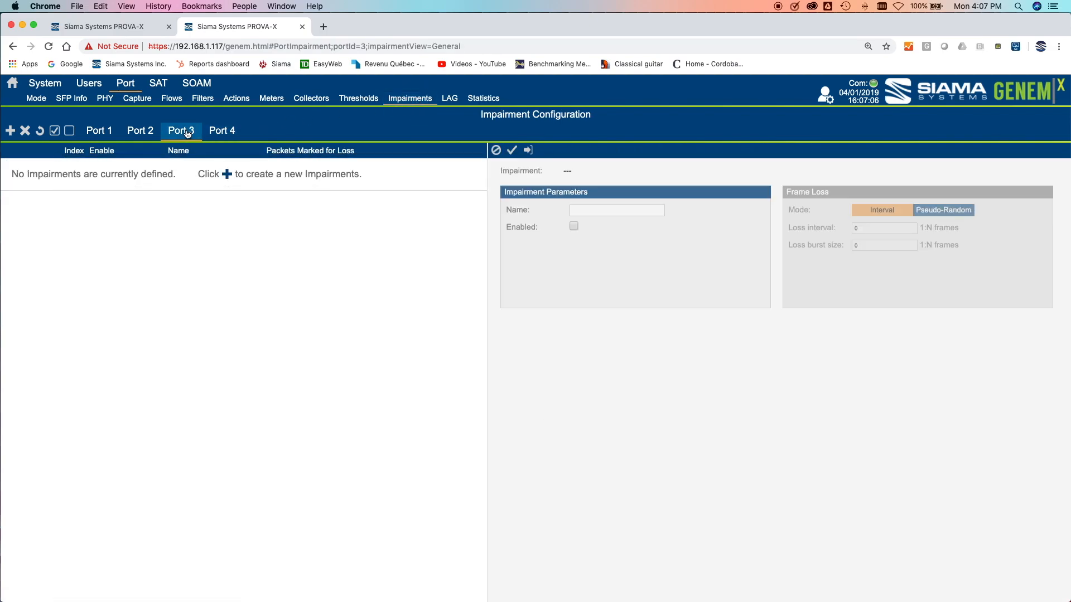
pyautogui.click(226, 174)
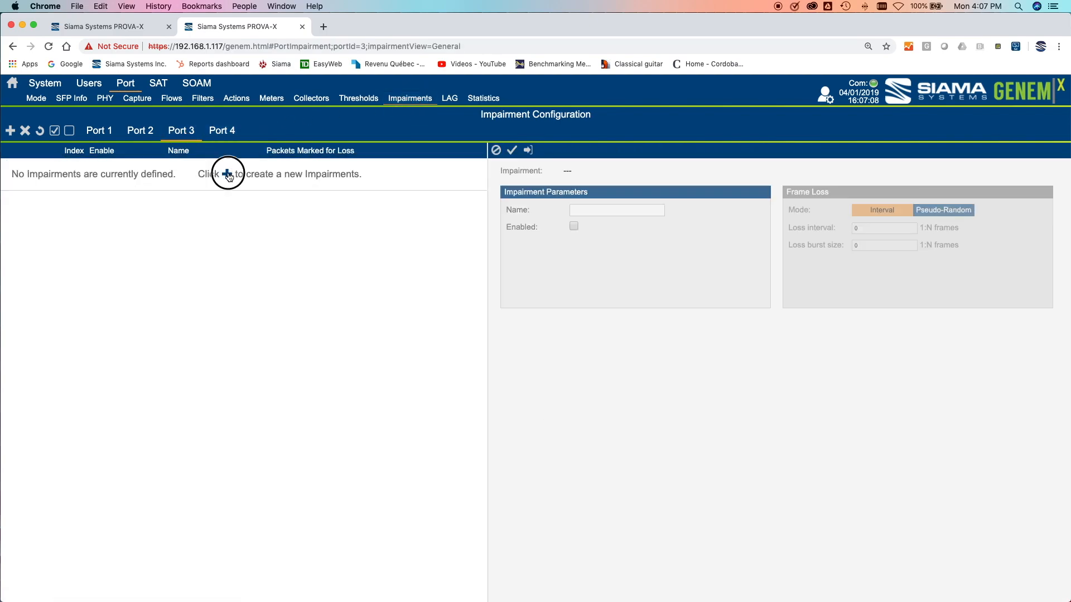
pyautogui.click(143, 167)
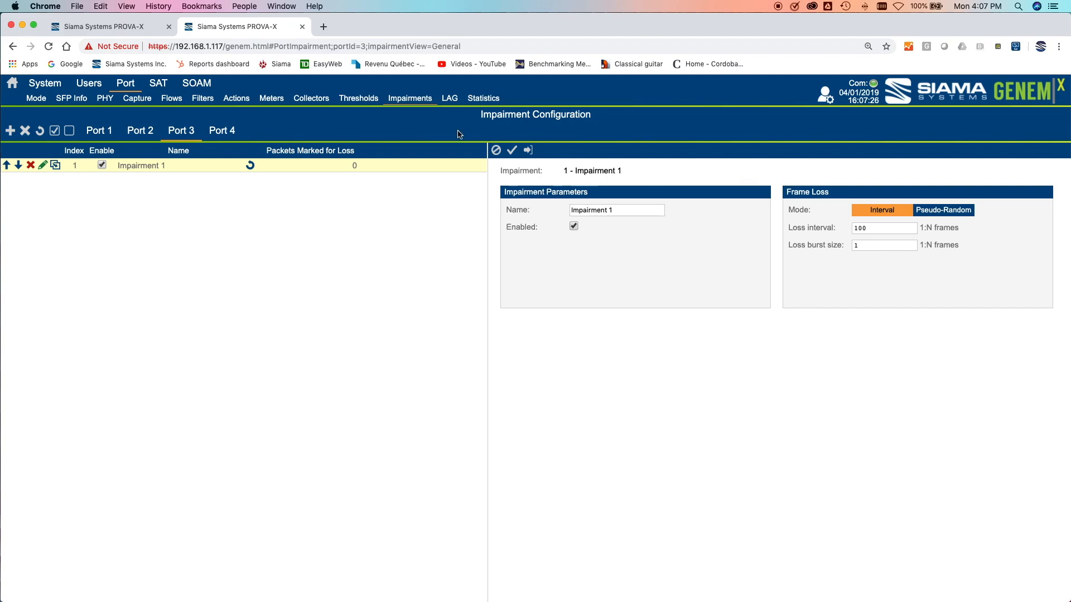
# In Port 3's Filter 3, forward Peer to the Impairment 1 endpoint, enable impairment for Capture, and apply the settings.
pyautogui.click(208, 101)
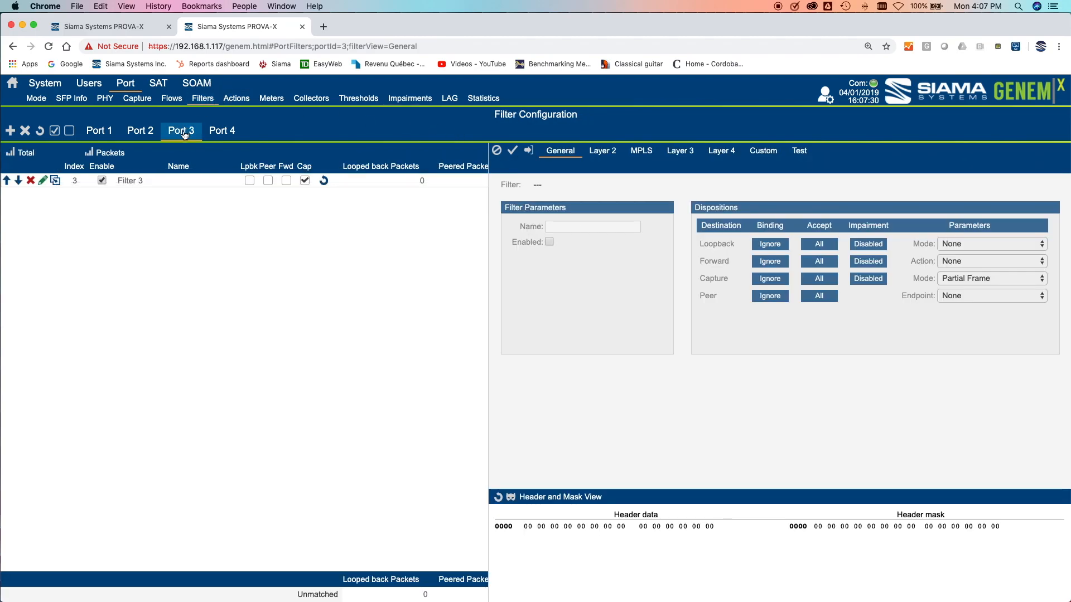
pyautogui.click(132, 180)
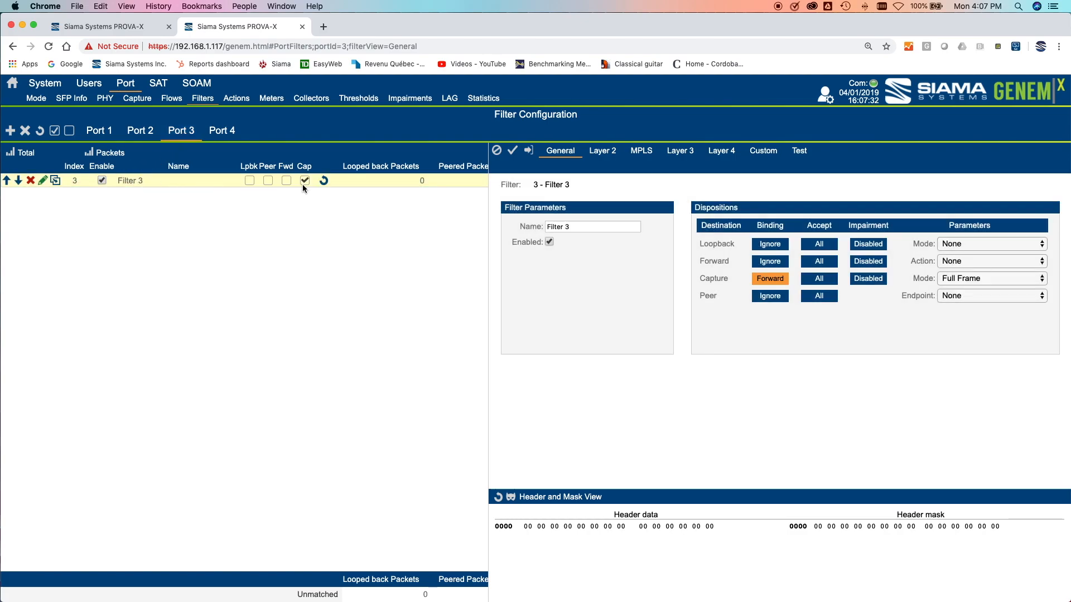
pyautogui.click(769, 297)
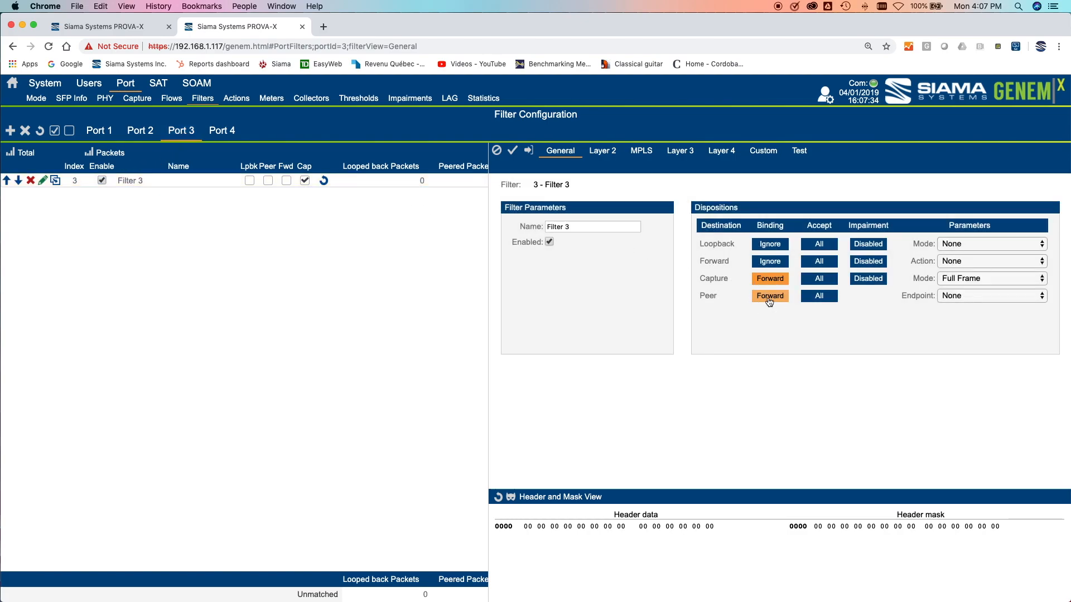
pyautogui.click(1001, 296)
pyautogui.click(999, 328)
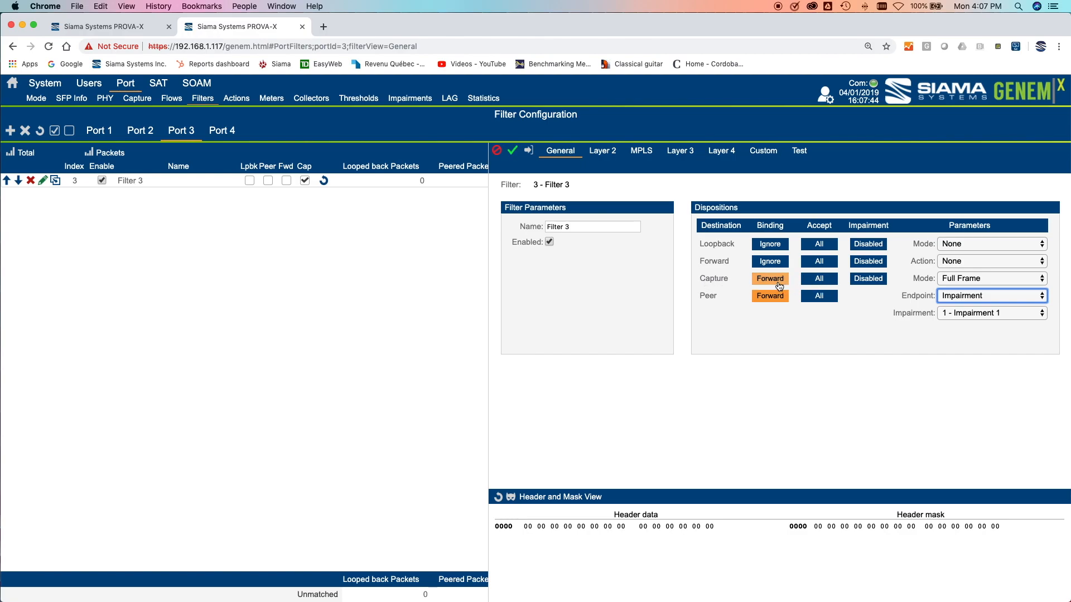
pyautogui.click(869, 283)
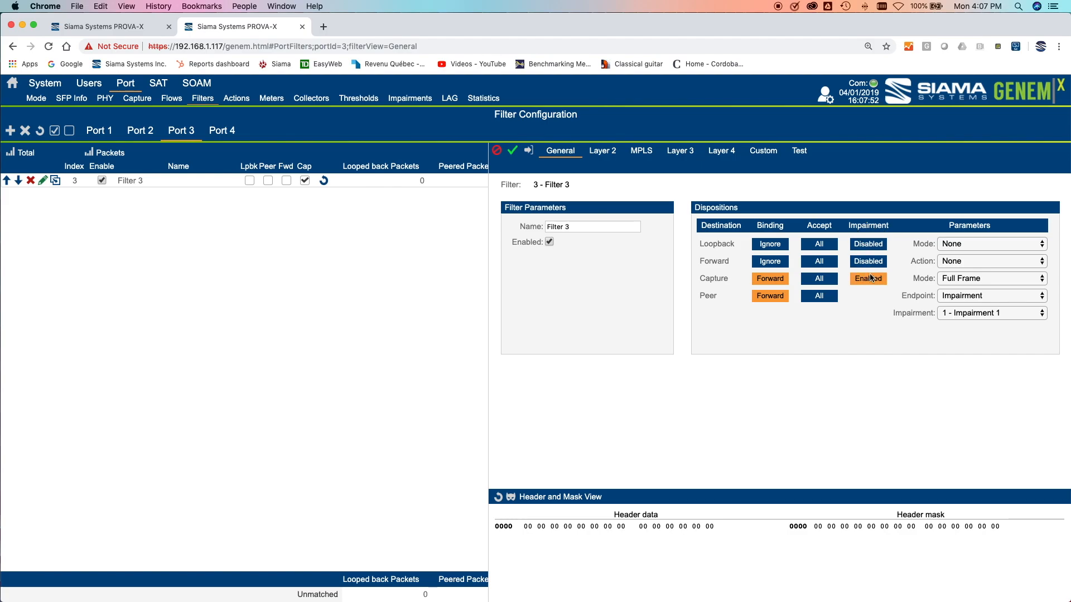
pyautogui.click(513, 151)
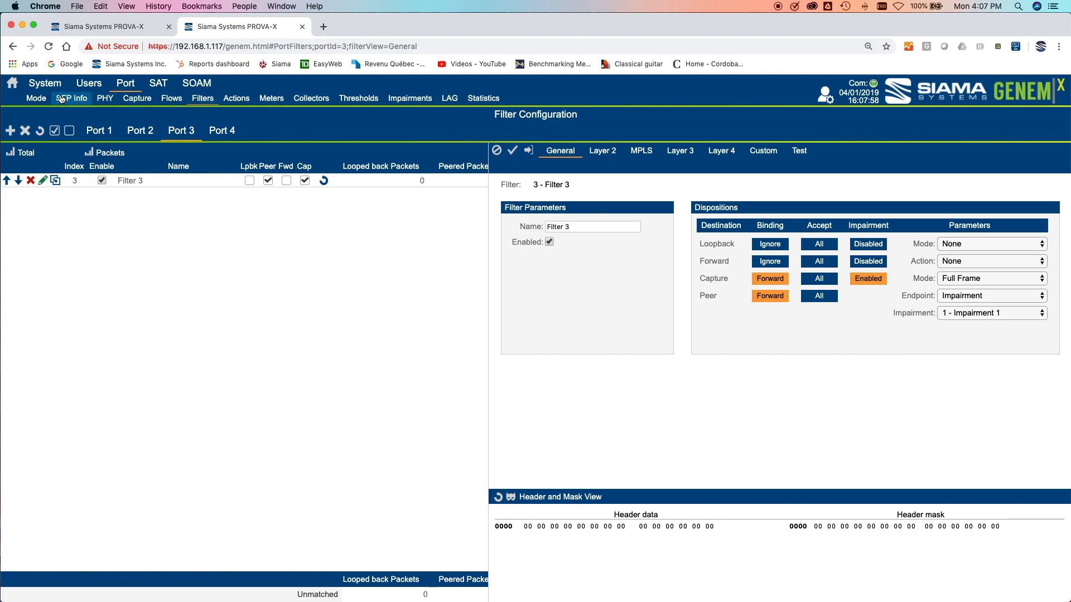
# Start playback on Port 4 from the home statistics page and review the sequence settings of Port 1's stream.
pyautogui.click(77, 27)
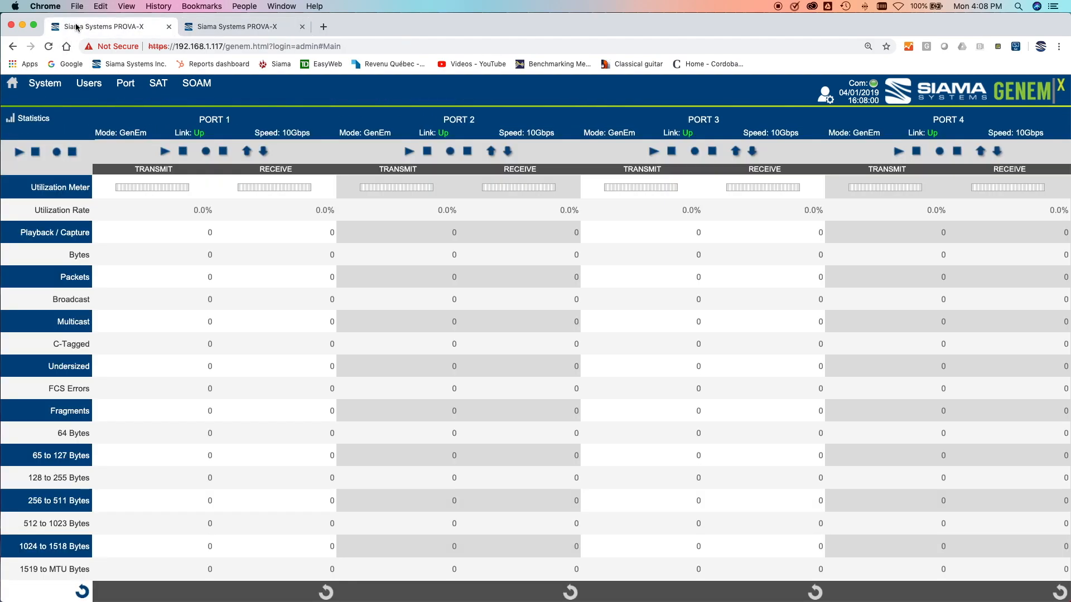
pyautogui.click(898, 152)
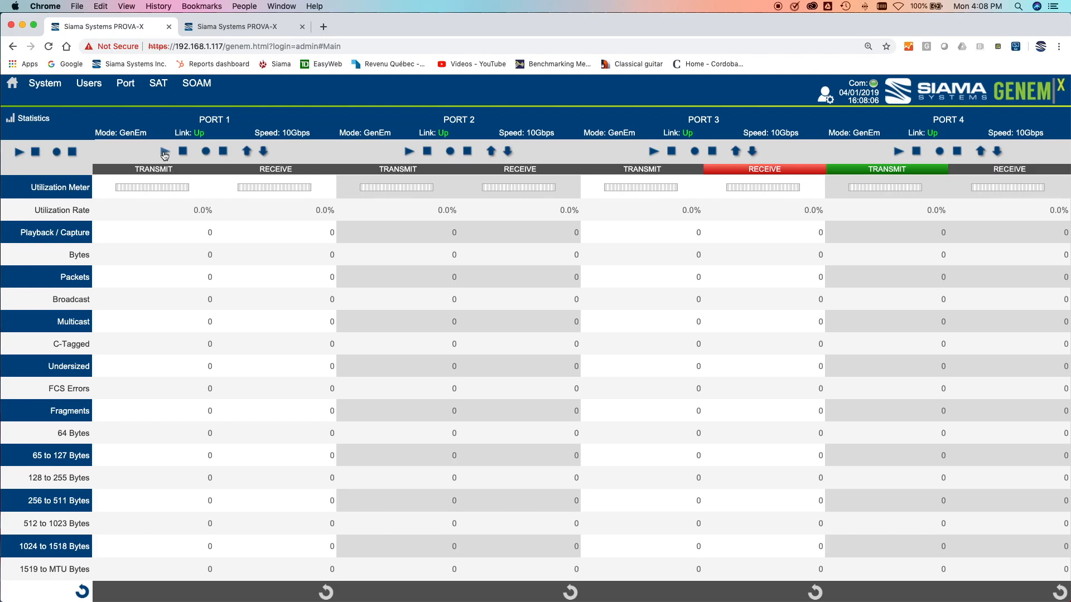
pyautogui.click(133, 88)
pyautogui.click(203, 99)
pyautogui.click(177, 99)
pyautogui.click(168, 449)
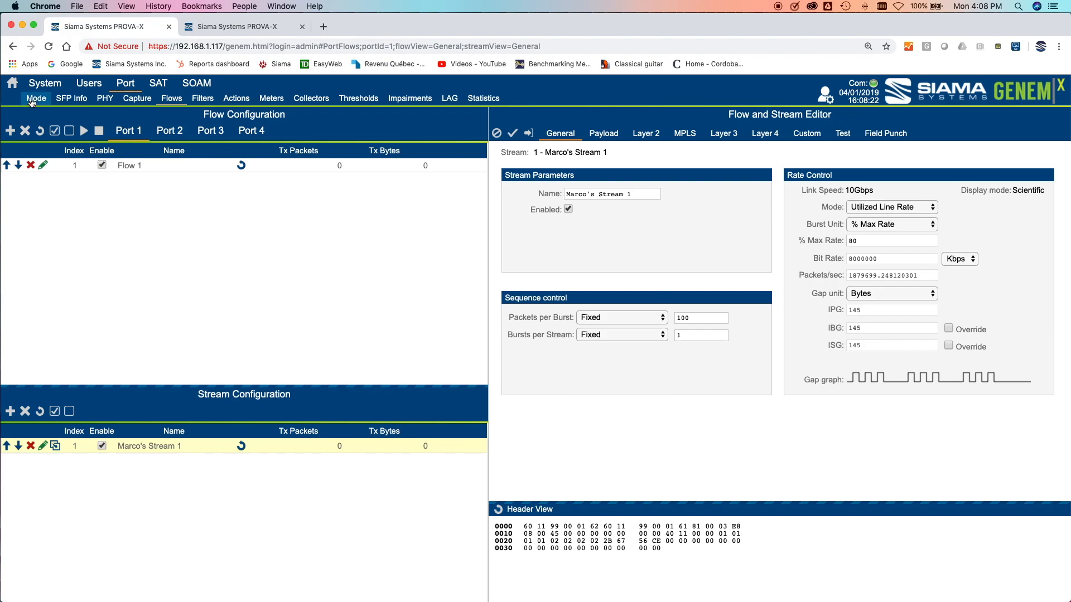
# Return to the home statistics page and run Port 1's fixed-burst packet generation repeatedly.
pyautogui.click(12, 83)
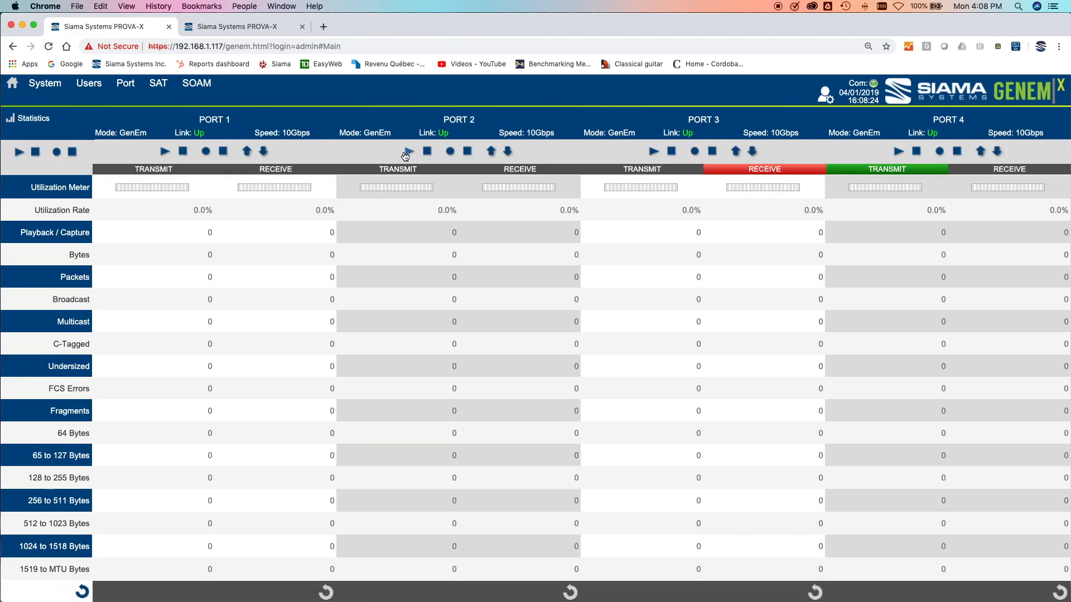
pyautogui.click(165, 152)
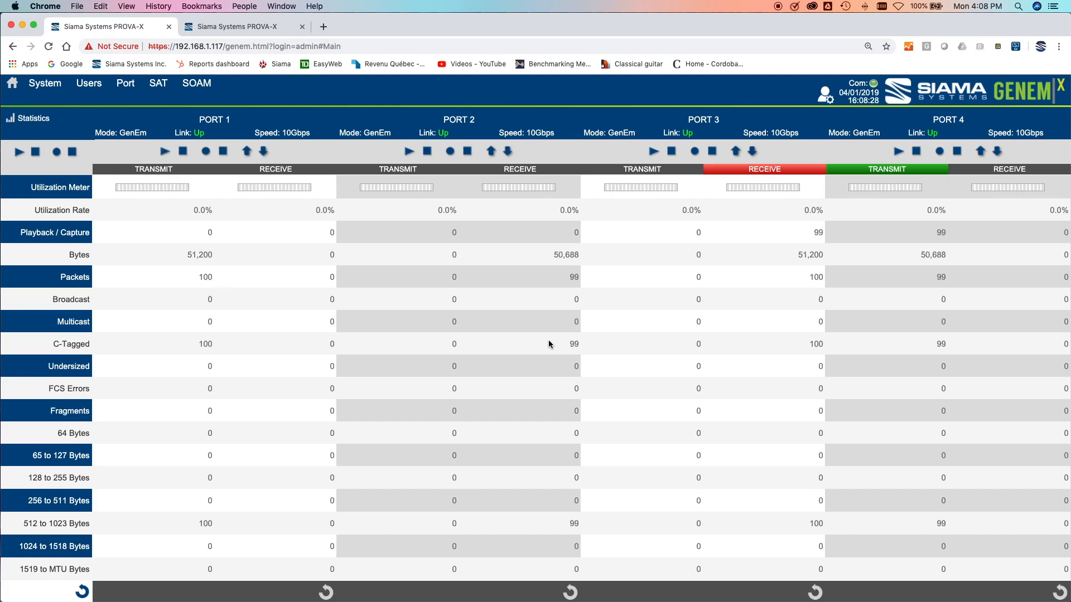
pyautogui.click(165, 152)
# Set both Packets per Burst and Bursts per Stream of Port 1's stream to Continuous.
pyautogui.click(239, 27)
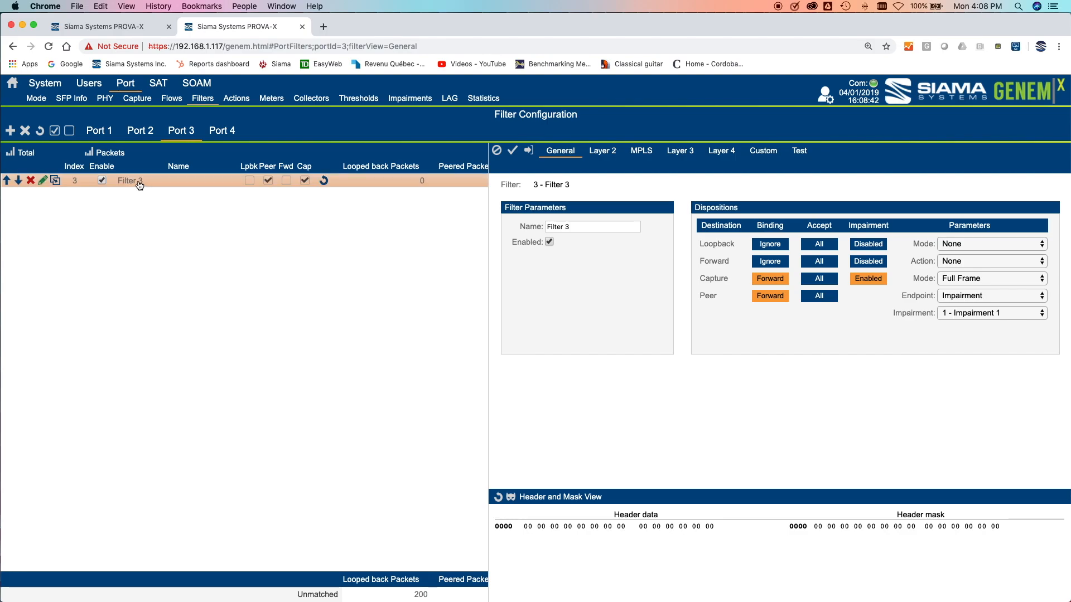
pyautogui.click(175, 99)
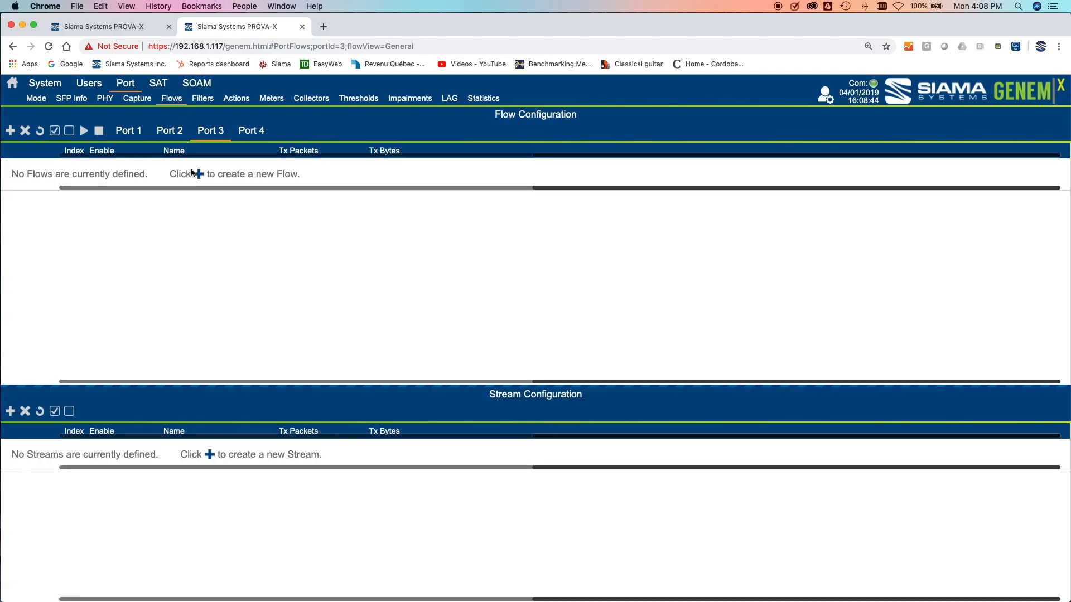
pyautogui.click(127, 131)
pyautogui.doubleClick(195, 445)
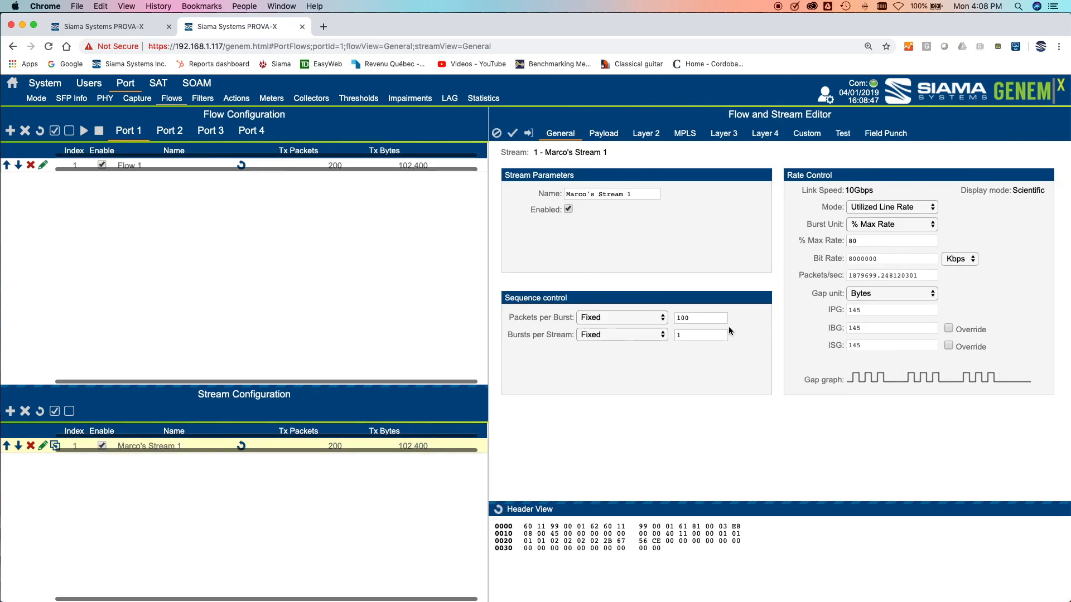
pyautogui.click(661, 317)
pyautogui.click(602, 307)
pyautogui.click(657, 335)
pyautogui.click(602, 324)
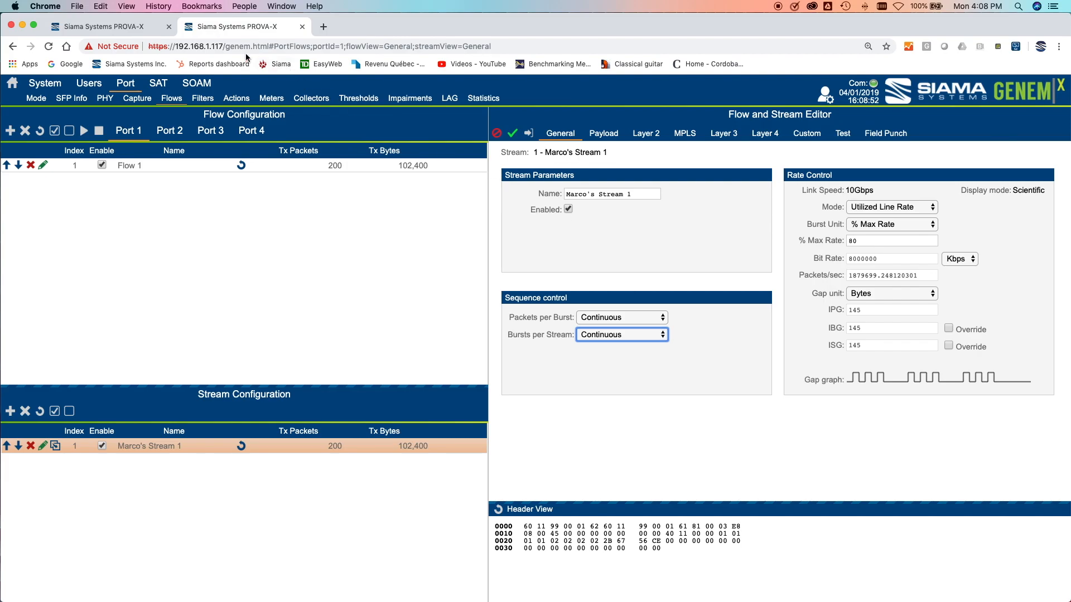
# Apply the changed sequence settings of Port 1's stream and start continuous packet generation on Port 1.
pyautogui.click(133, 32)
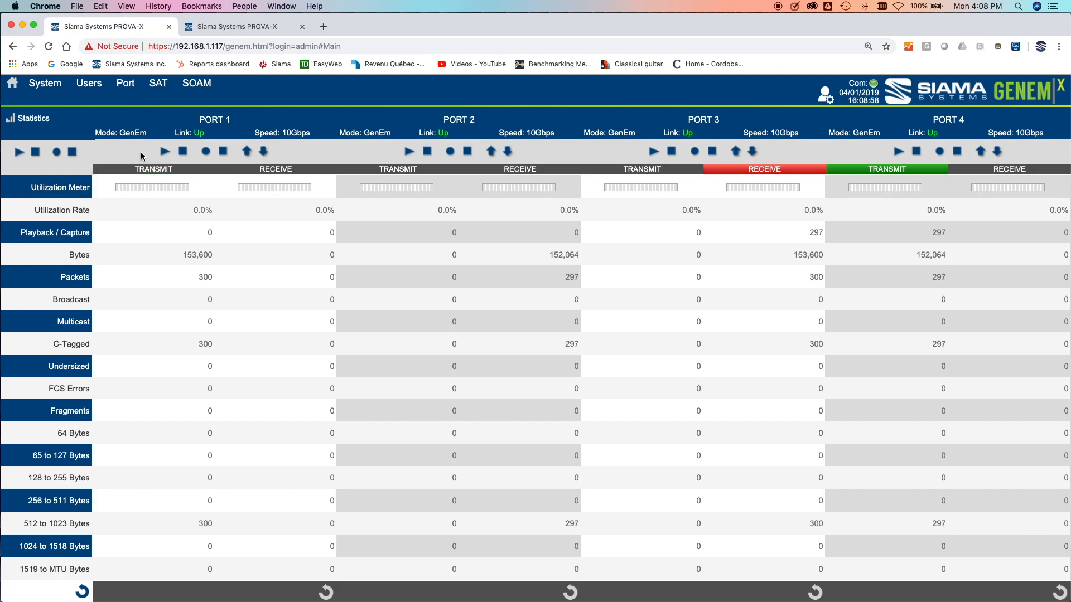
pyautogui.click(162, 152)
pyautogui.click(236, 28)
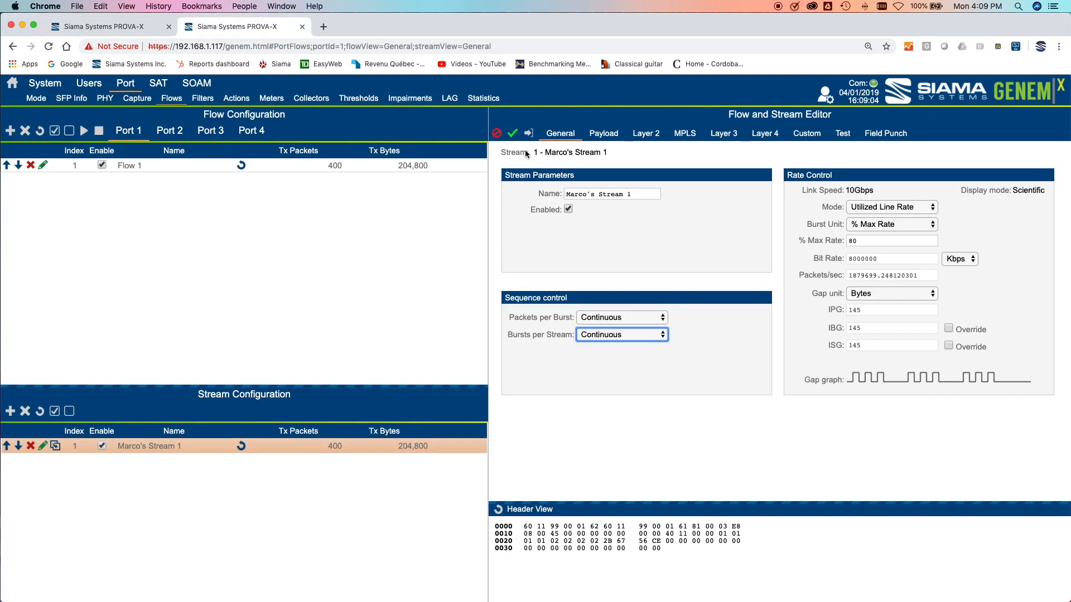
pyautogui.click(138, 29)
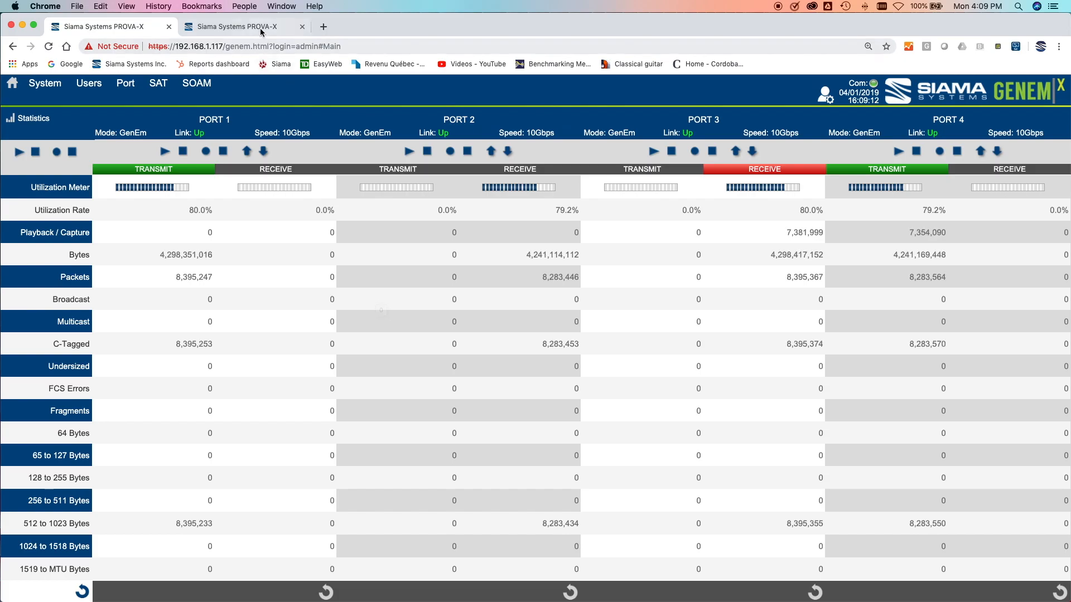
# Enable Collector 1 on Port 2, examine its frame loss results and open its delay measurement results.
pyautogui.click(245, 26)
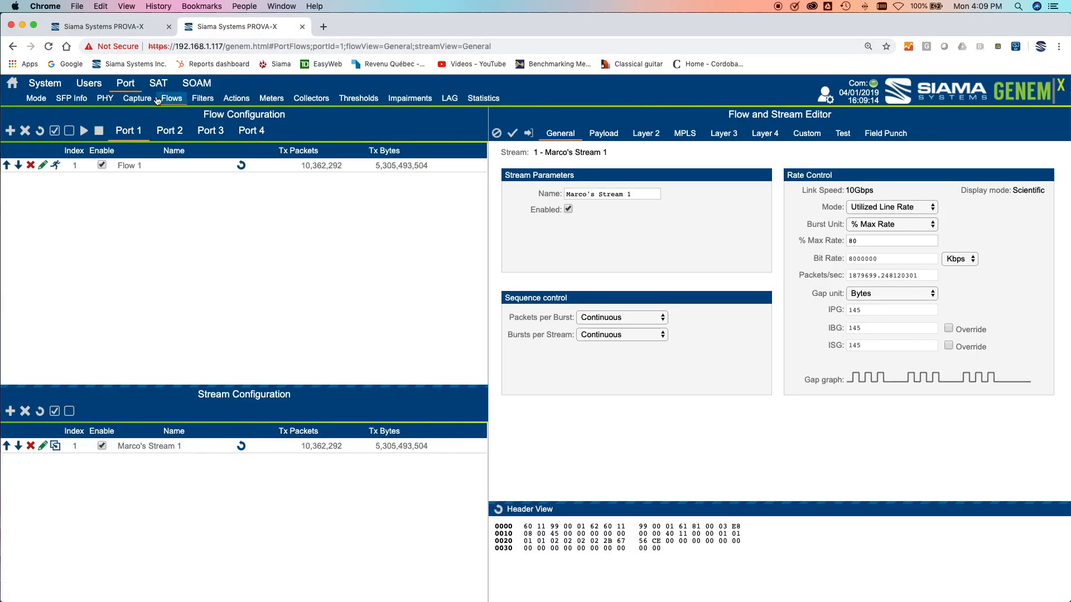
pyautogui.click(323, 100)
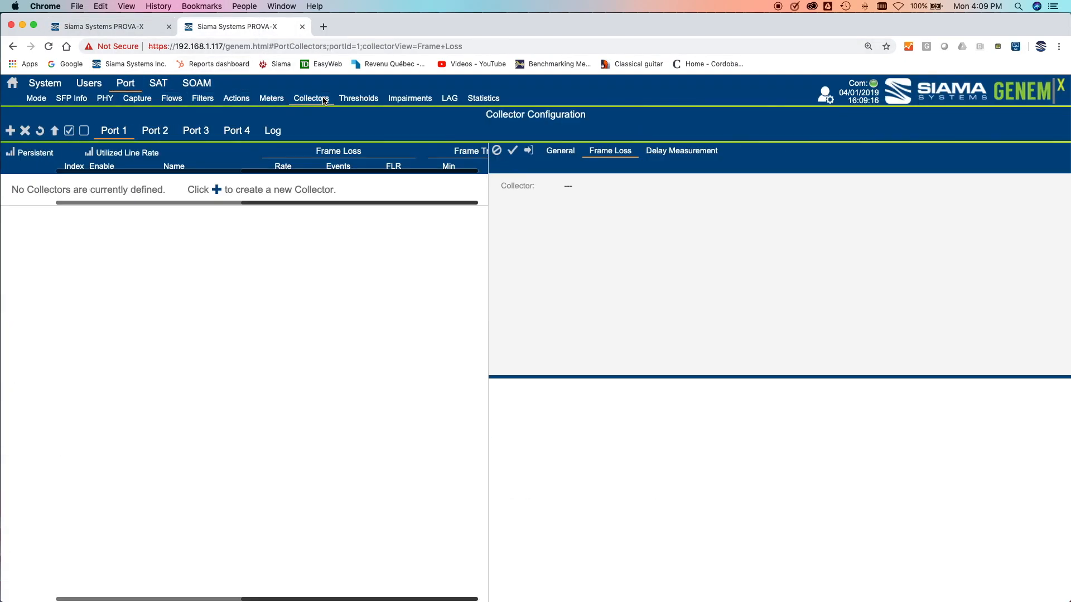
pyautogui.click(156, 134)
pyautogui.click(134, 180)
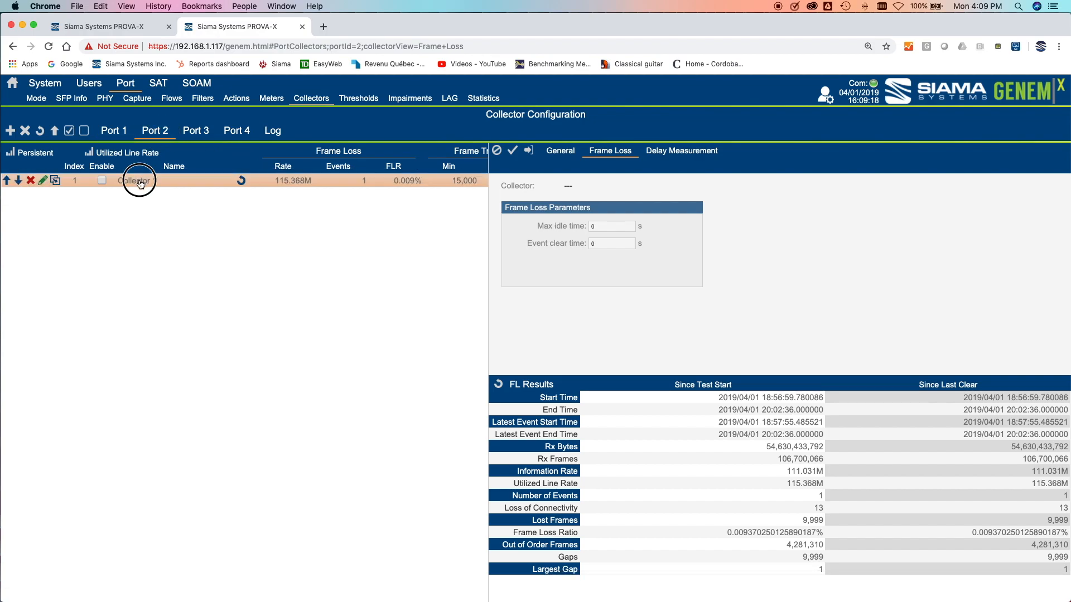
pyautogui.click(102, 181)
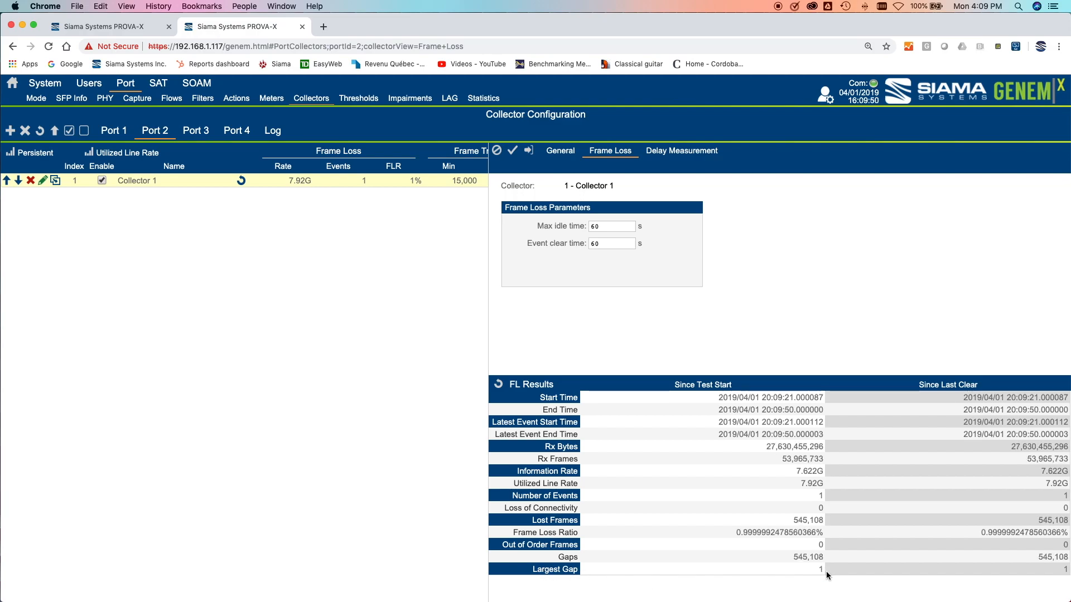
pyautogui.click(681, 153)
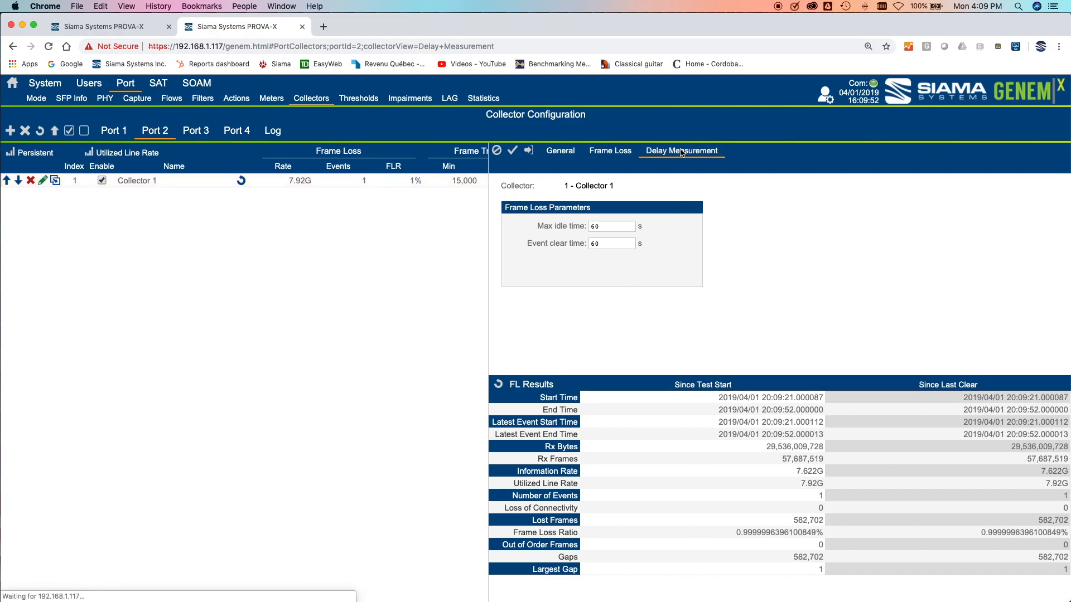